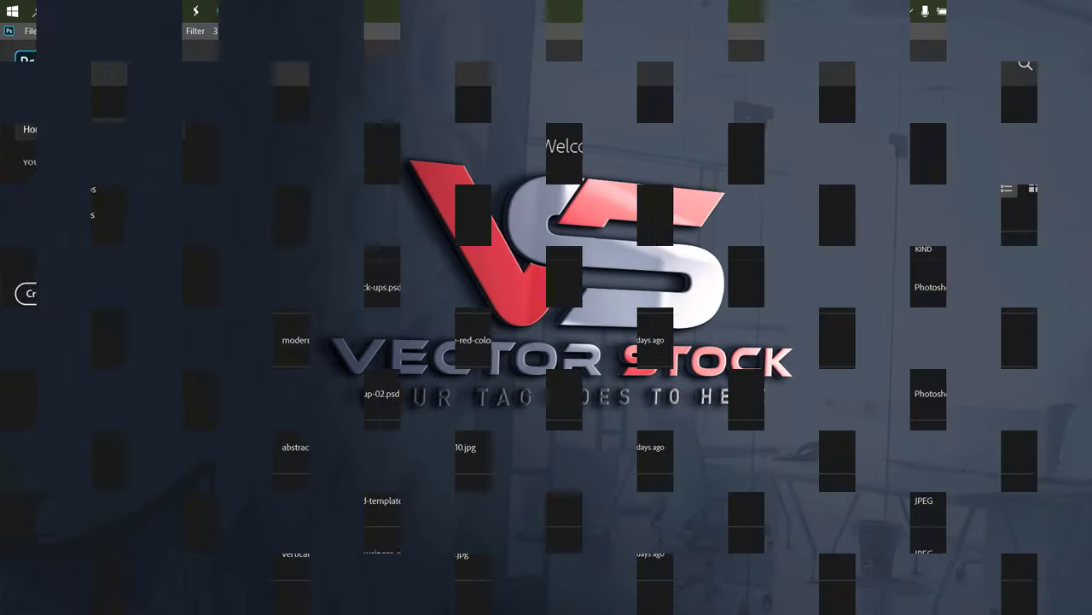
Start a new blank document named 'logo Design' at 3000 × 3000 px and 300 ppi
click(66, 295)
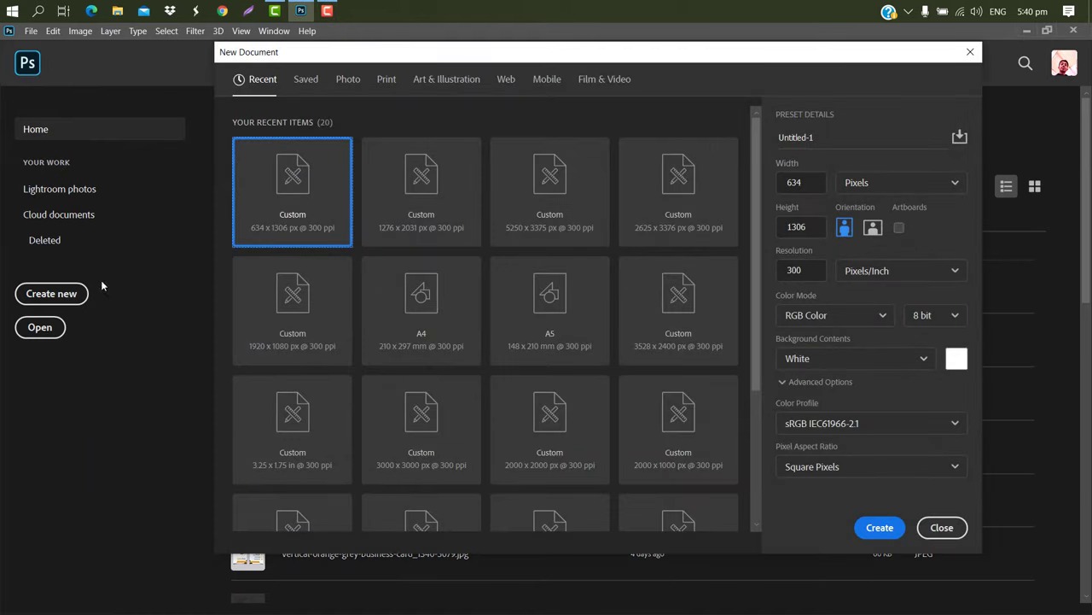
double_click(807, 133)
text(3000)
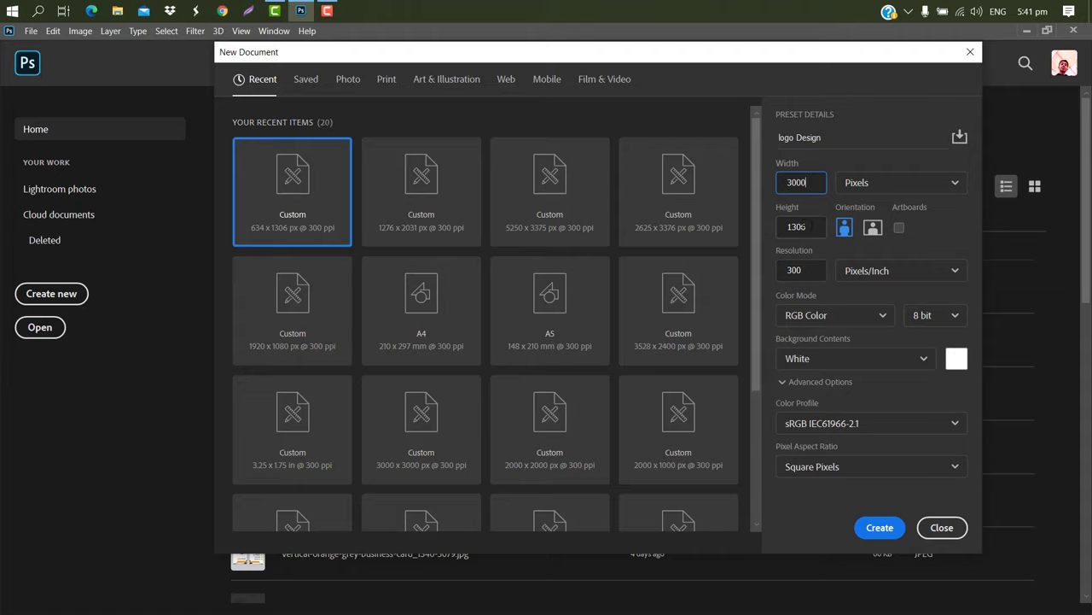
key(Tab)
text(3000)
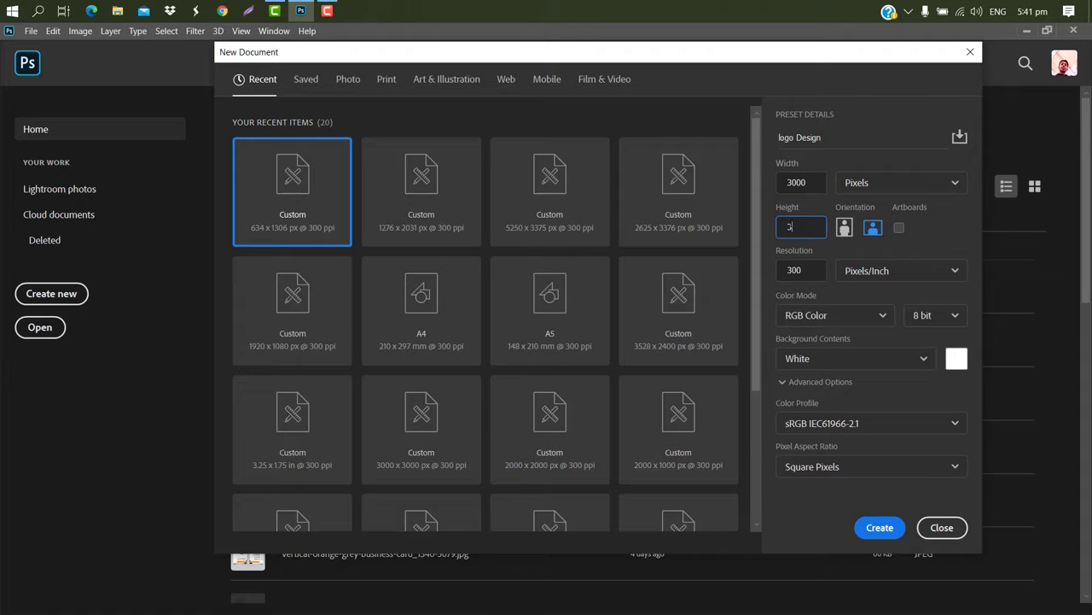
click(880, 527)
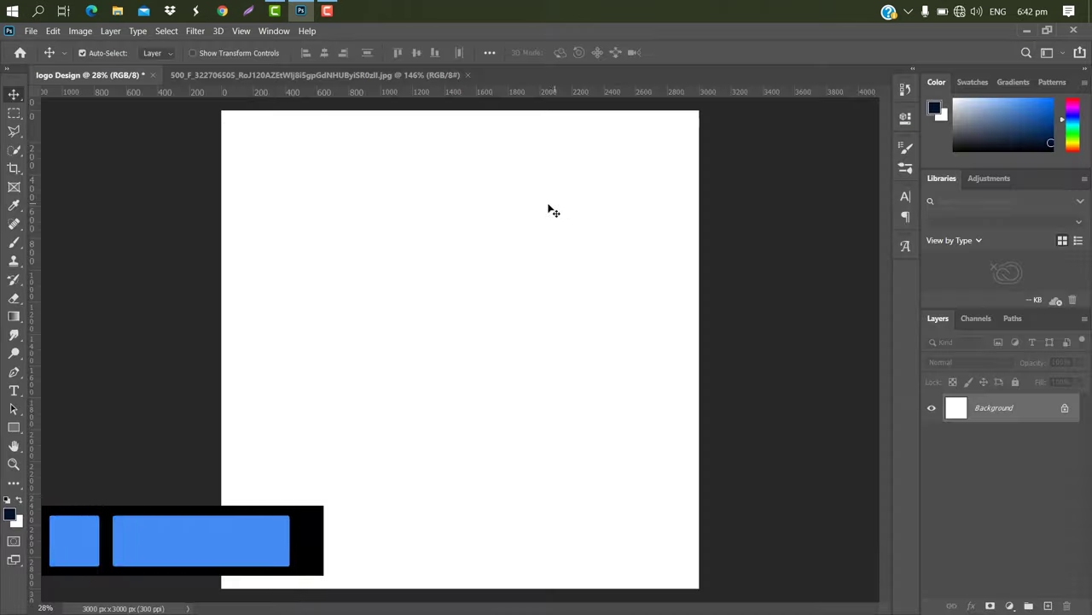
Type 'VS' on the canvas and set its font to Ethnocentric
click(15, 393)
click(306, 303)
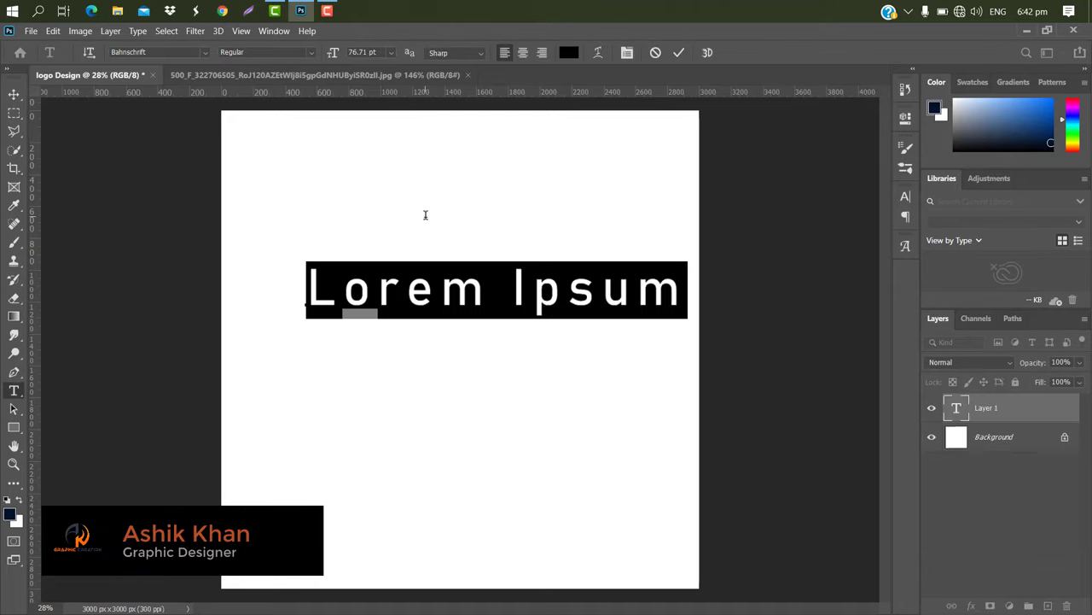
text(VS)
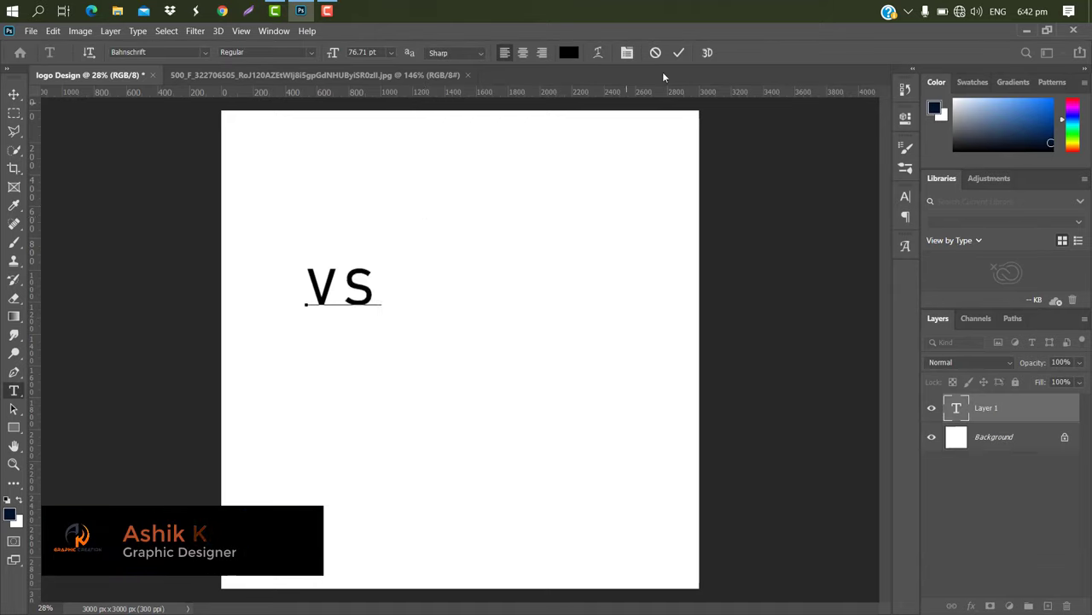
click(678, 52)
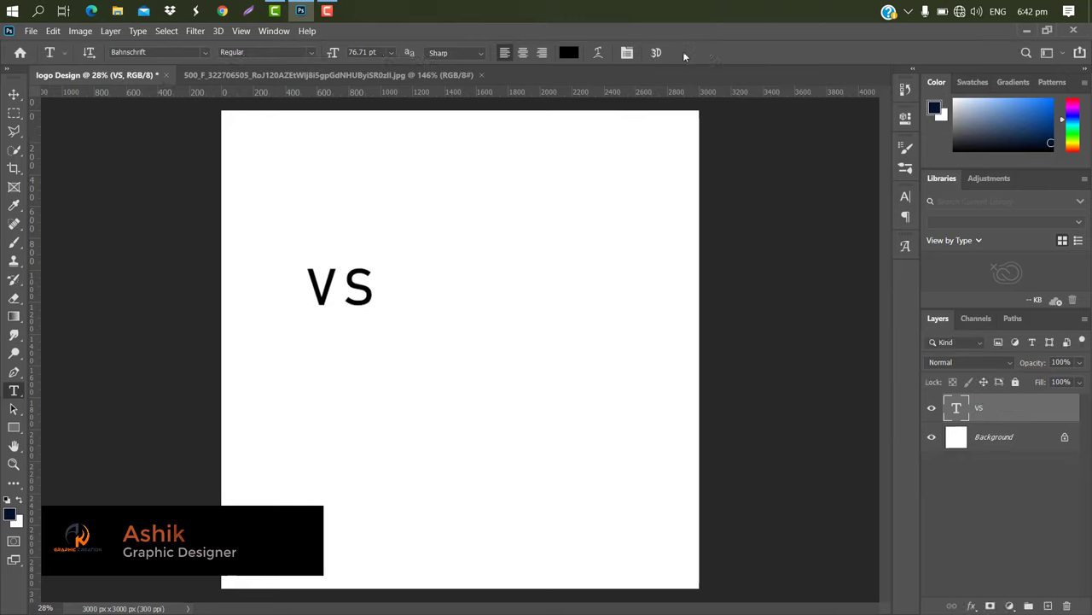
click(906, 197)
click(823, 218)
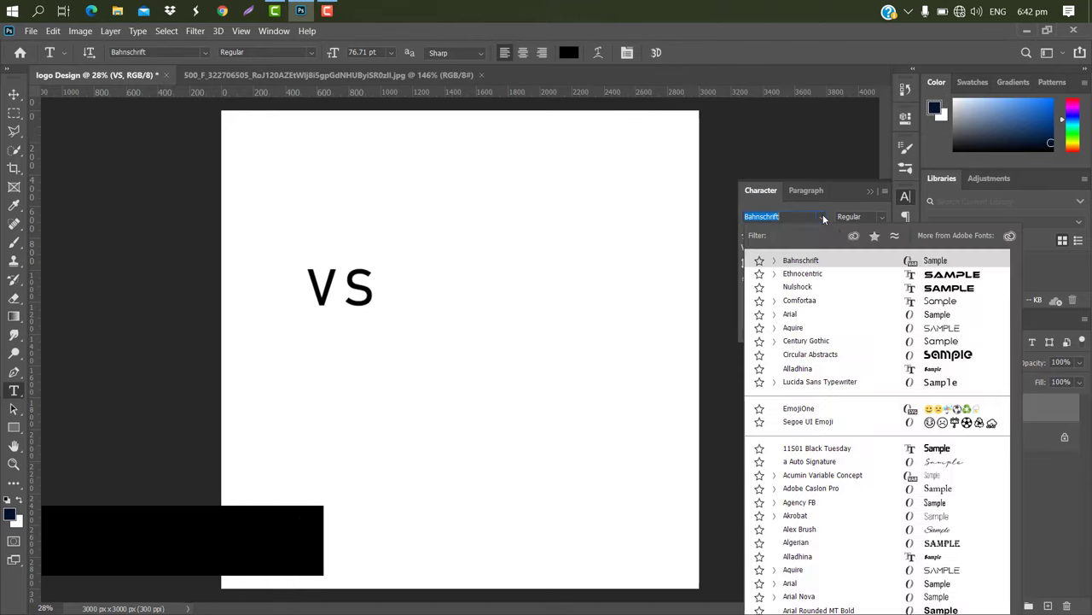
click(806, 274)
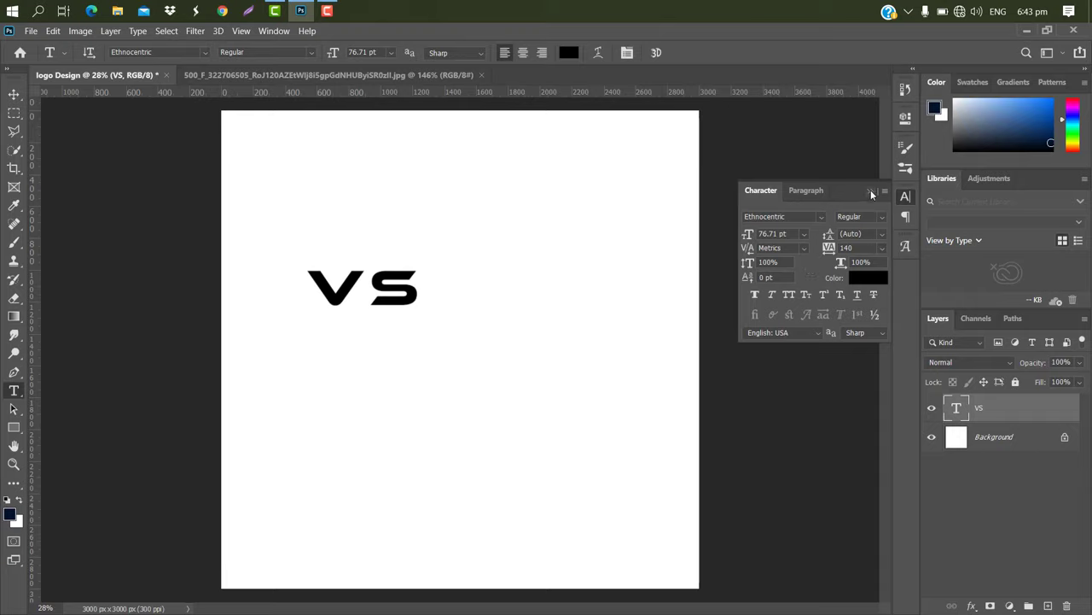
click(870, 191)
Scale the VS text up to about 279% and centre it on the canvas
click(14, 94)
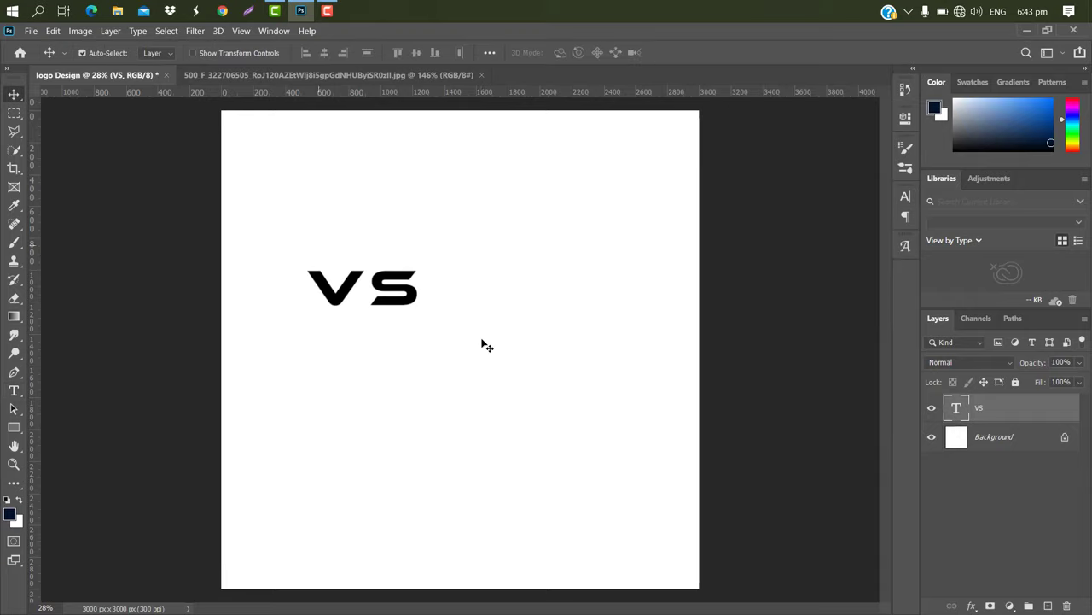
key(ctrl+t)
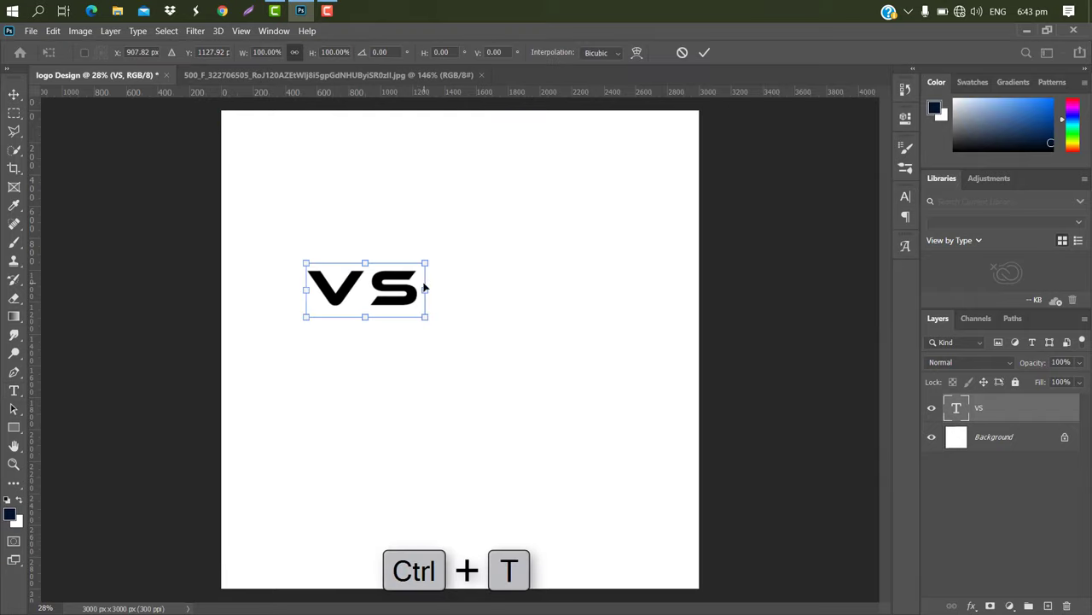
drag(426, 288, 637, 282)
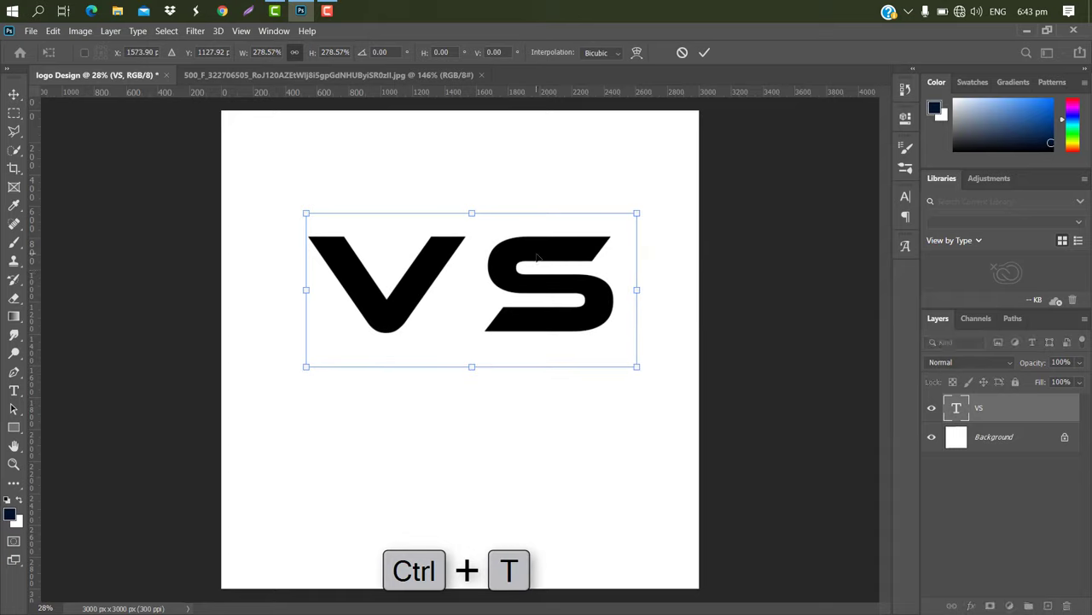
drag(533, 262, 523, 287)
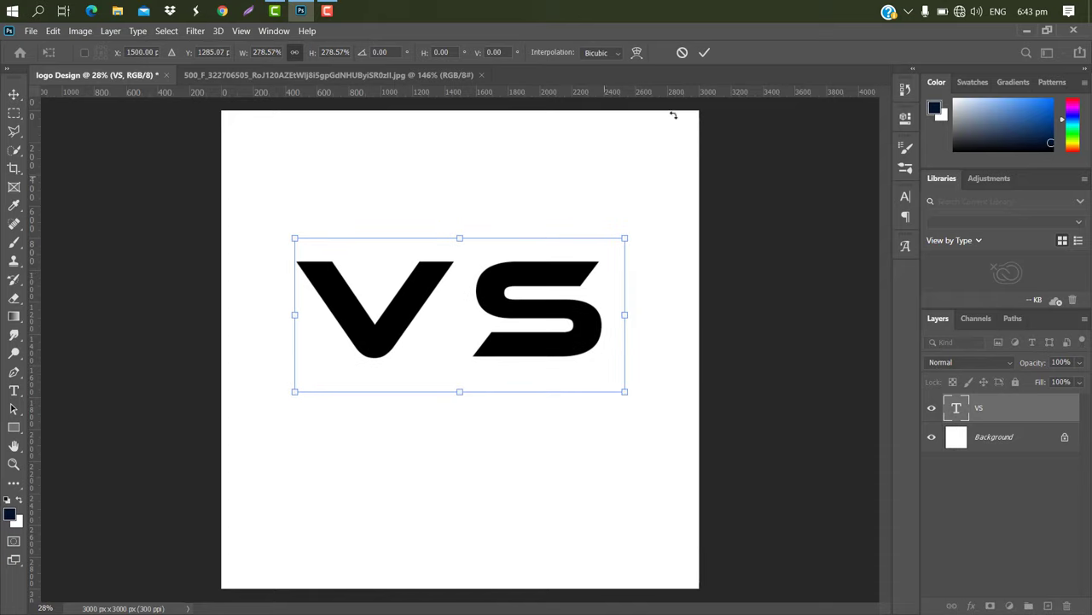
click(705, 54)
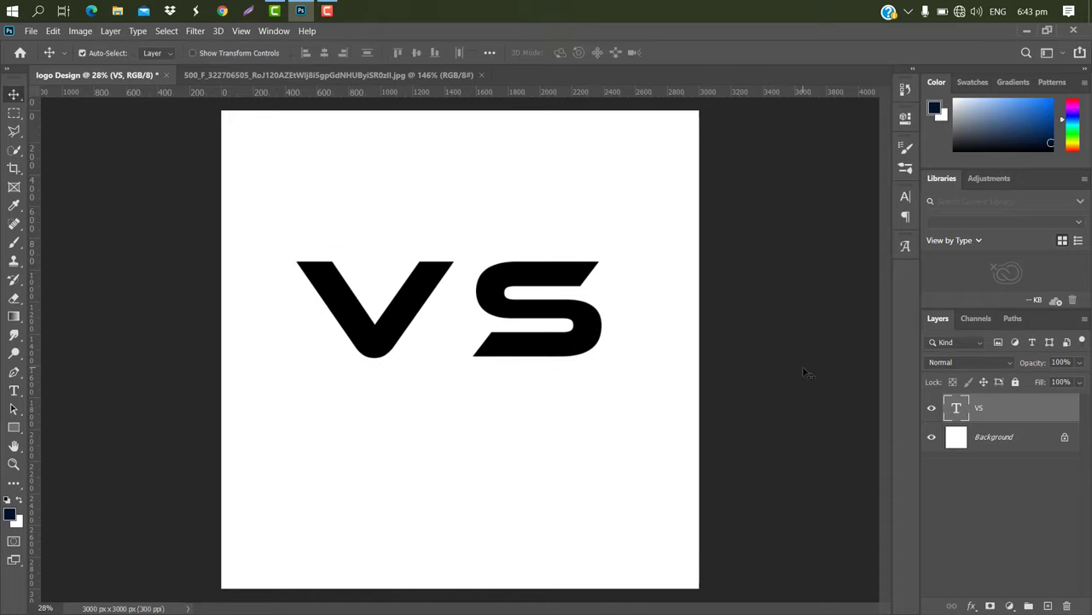
Rasterize the VS text and copy the S onto its own layer
right_click(1019, 413)
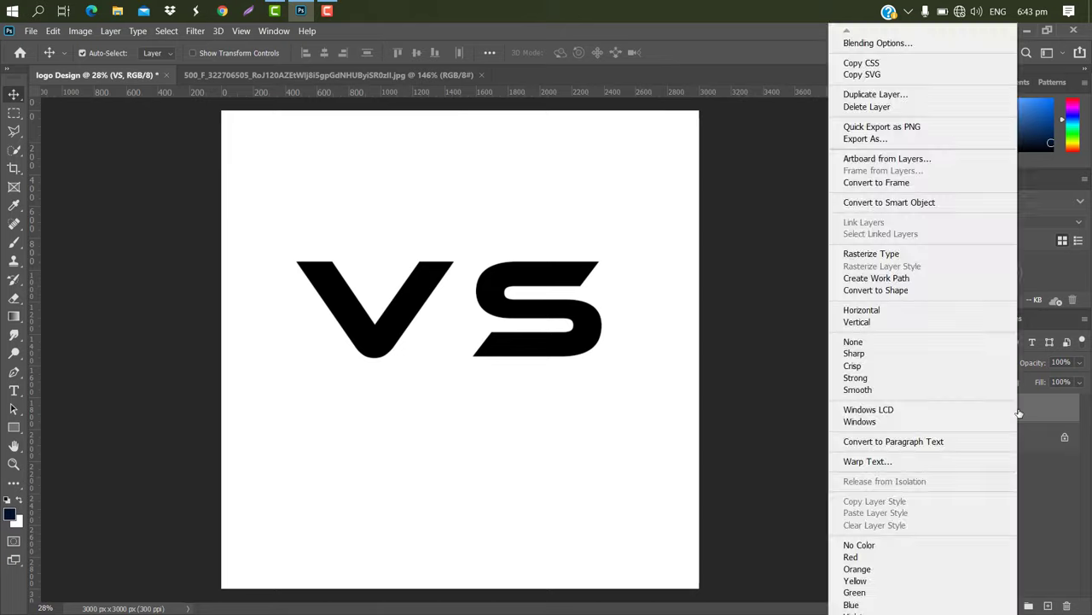
click(884, 254)
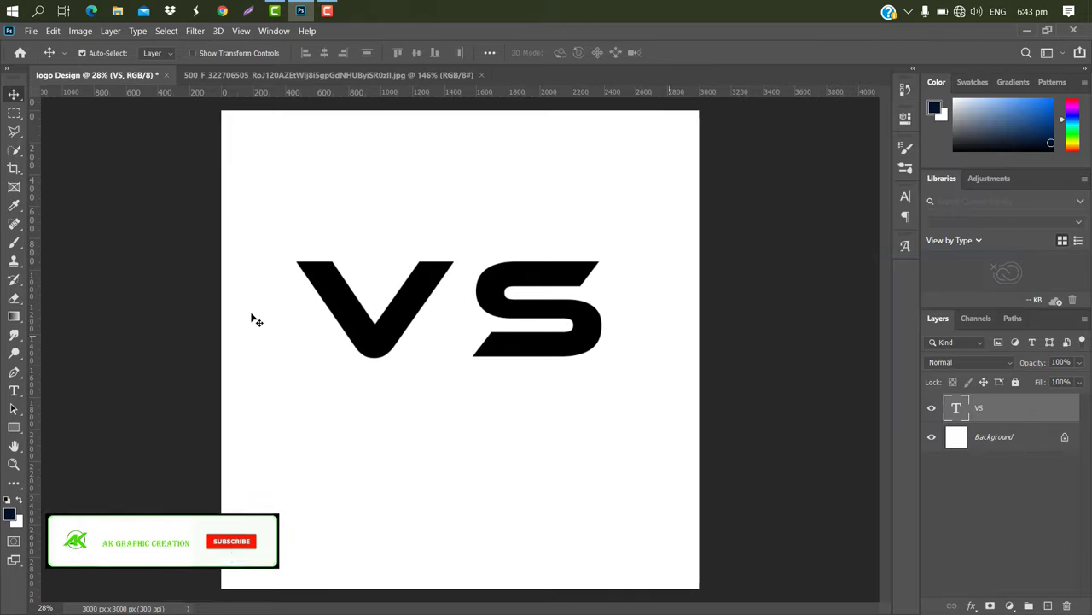
click(13, 118)
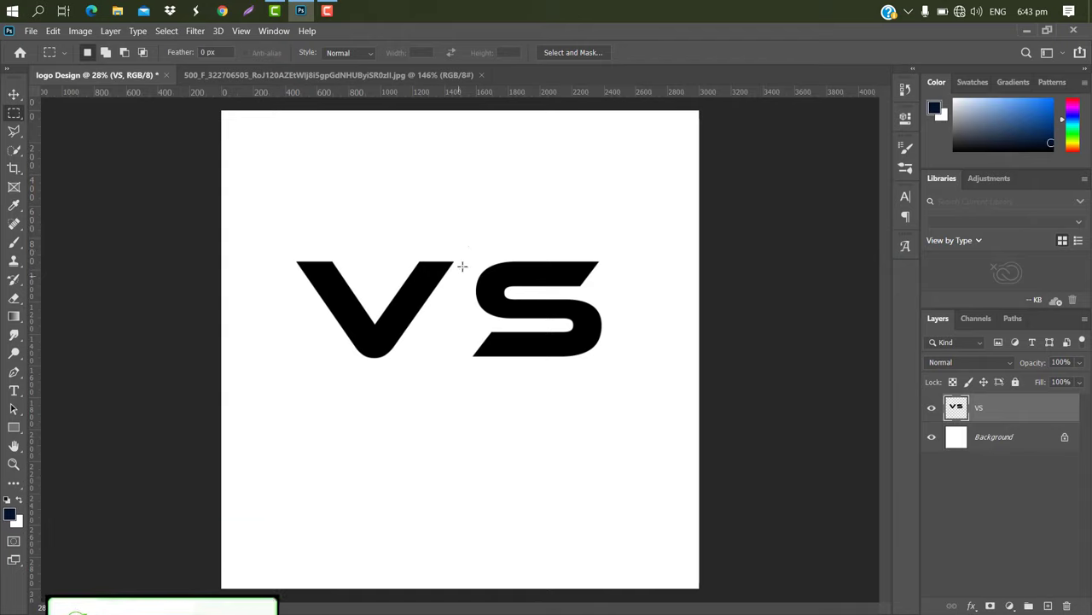
mouse_move(468, 240)
mouse_down()
mouse_move(492, 367)
mouse_move(615, 374)
mouse_up()
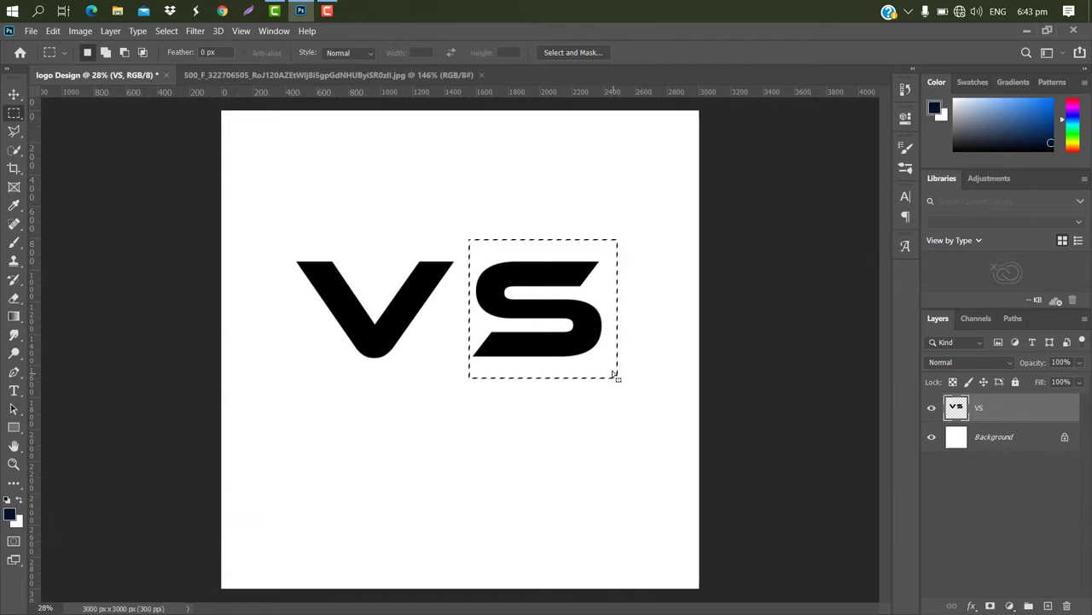
right_click(533, 273)
click(585, 367)
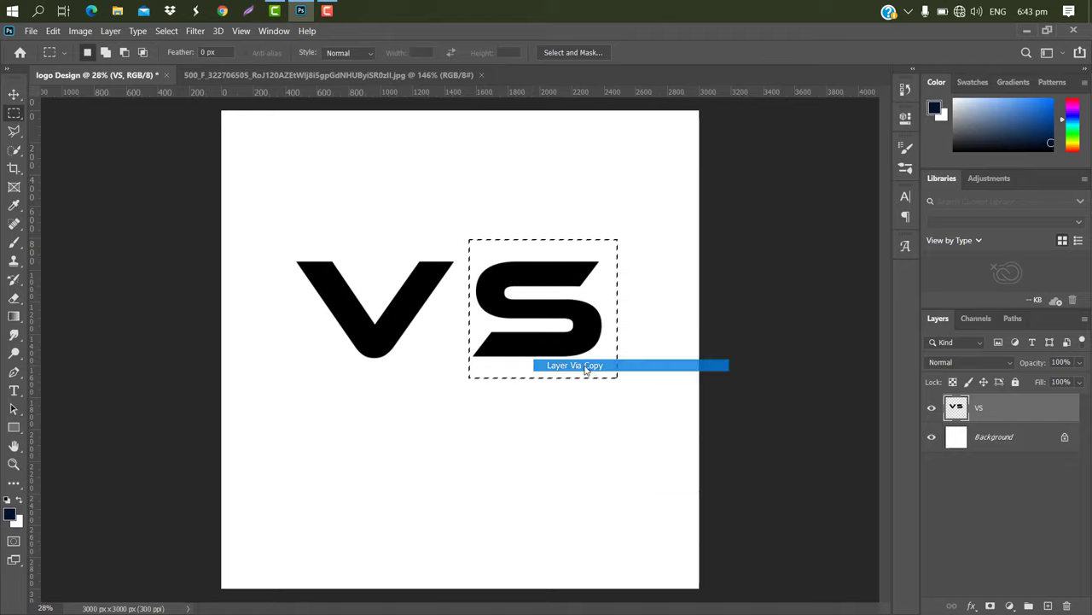
Copy the V onto its own layer and delete the original VS layer
click(994, 439)
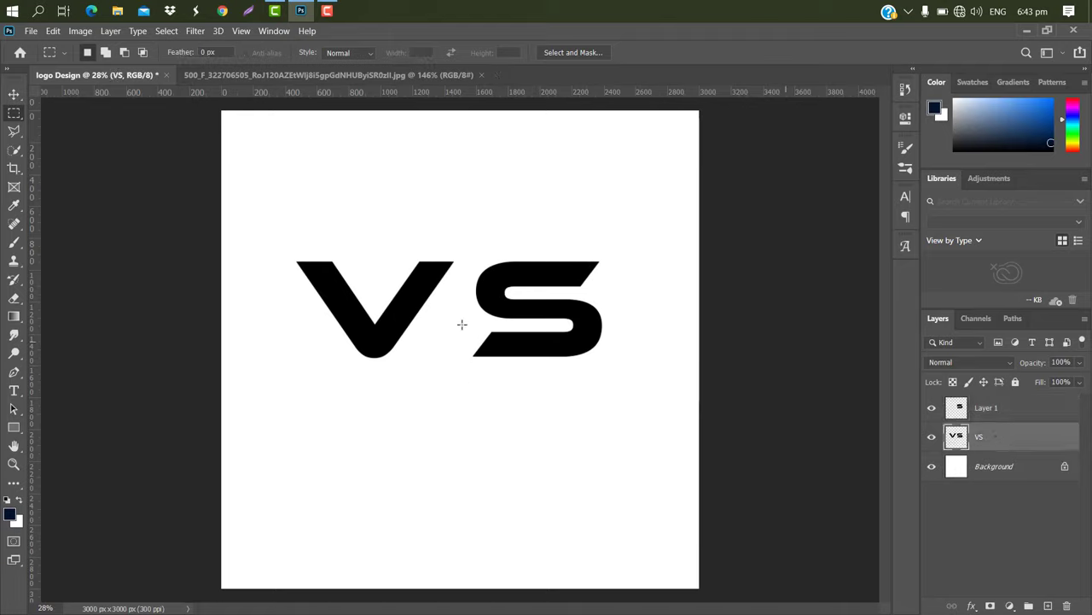
drag(269, 235, 459, 369)
right_click(397, 316)
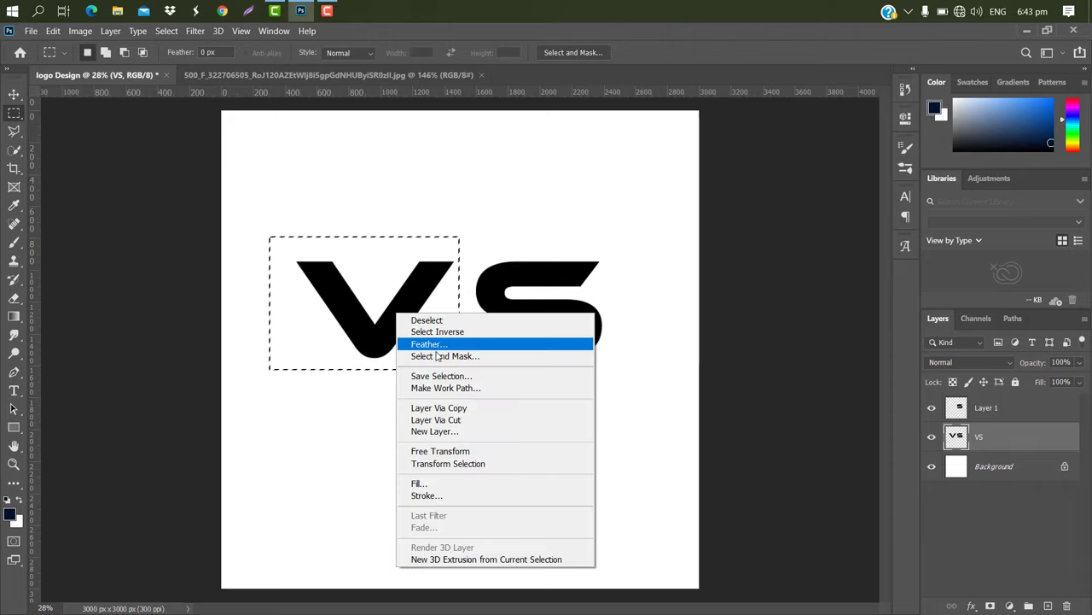
click(460, 409)
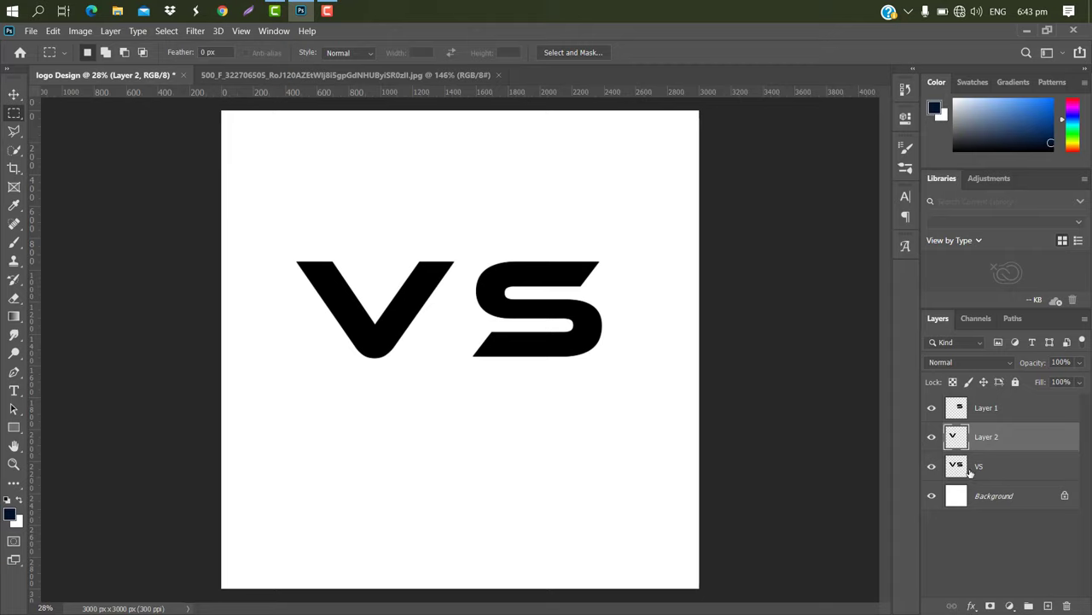
drag(1003, 470, 1067, 605)
Copy the left half of the S onto a new Layer 3
scroll(508, 342, up, 2)
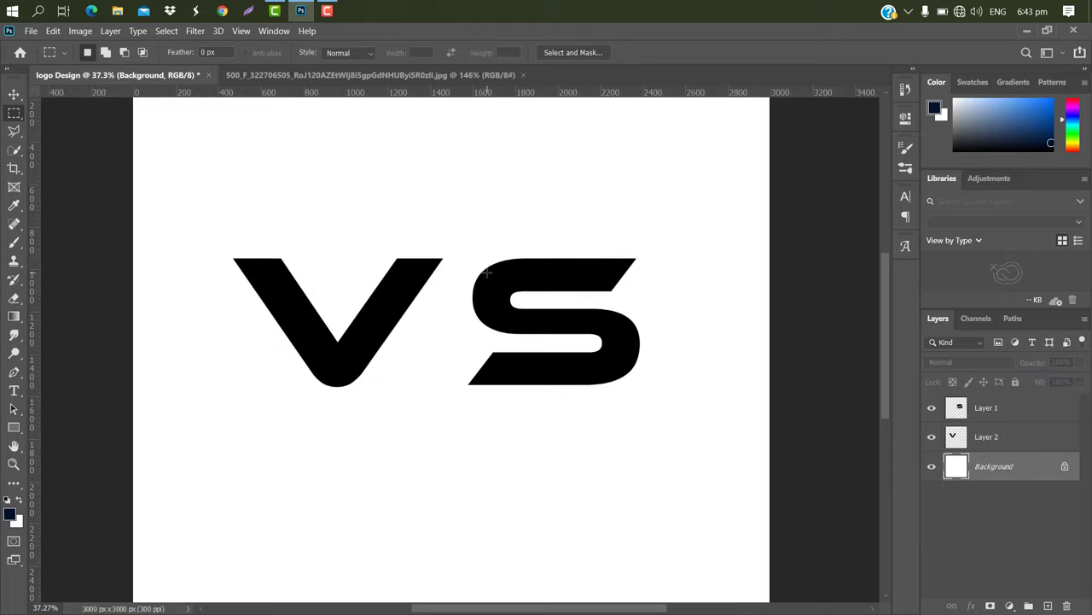
scroll(495, 299, up, 2)
drag(451, 233, 580, 366)
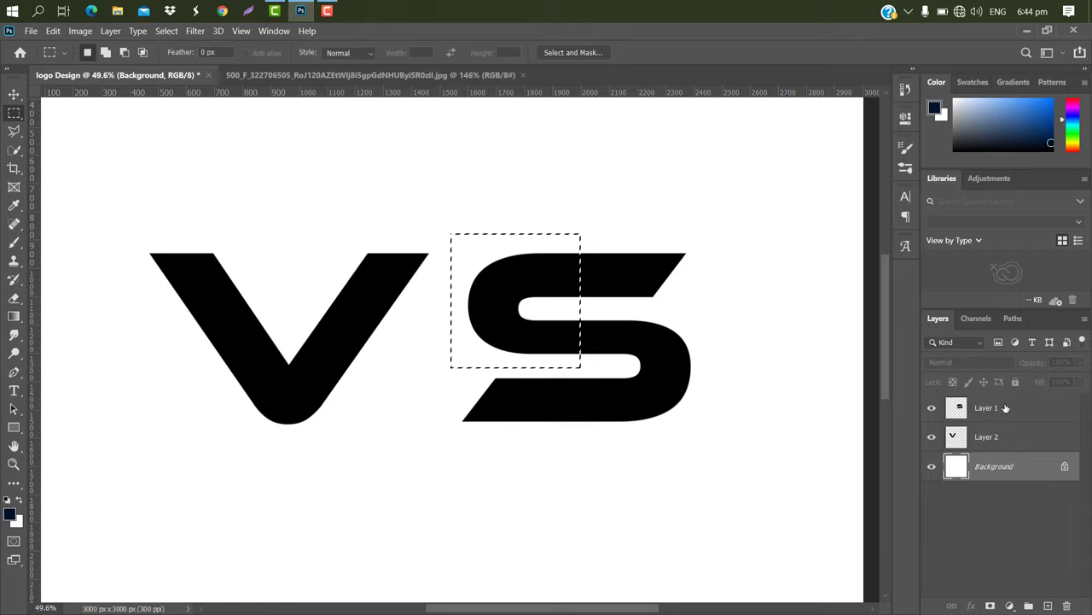
ctrl+click(674, 326)
right_click(552, 278)
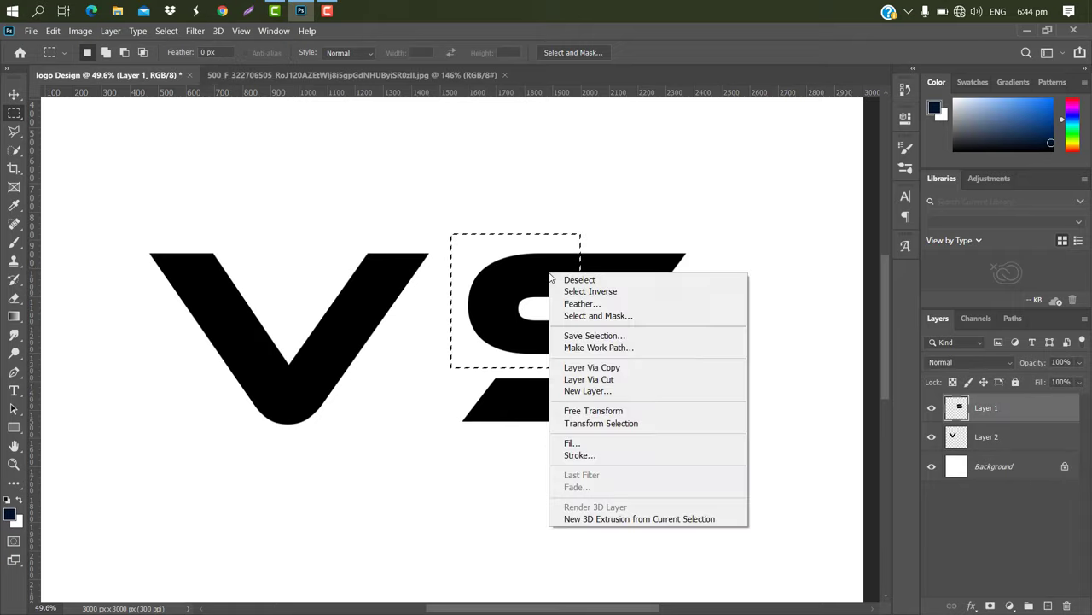
click(676, 369)
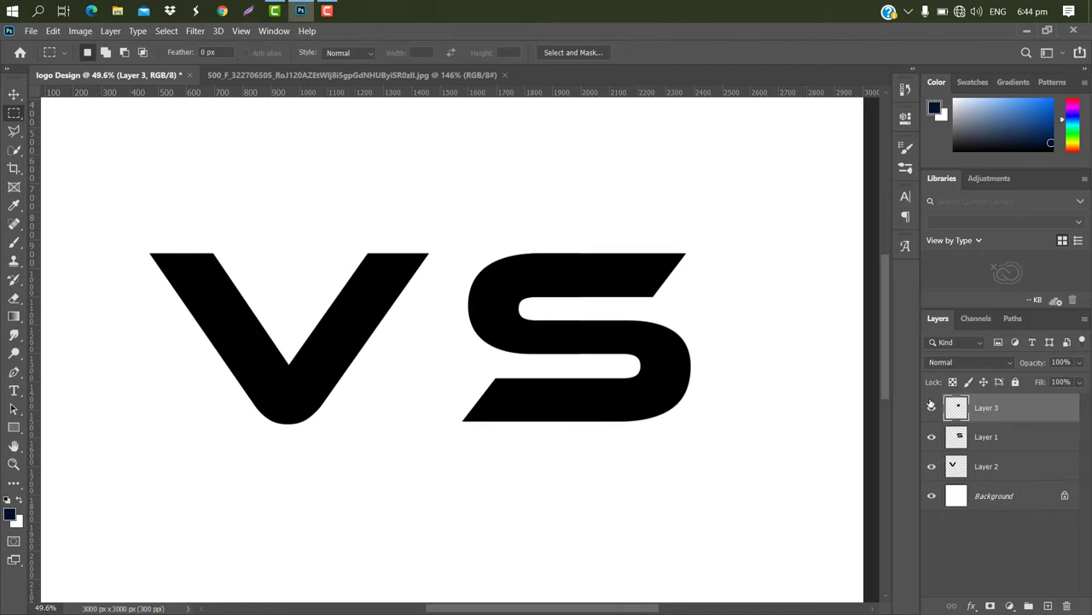
Give Layer 3 a red #ff0000 Color Overlay
double_click(1043, 409)
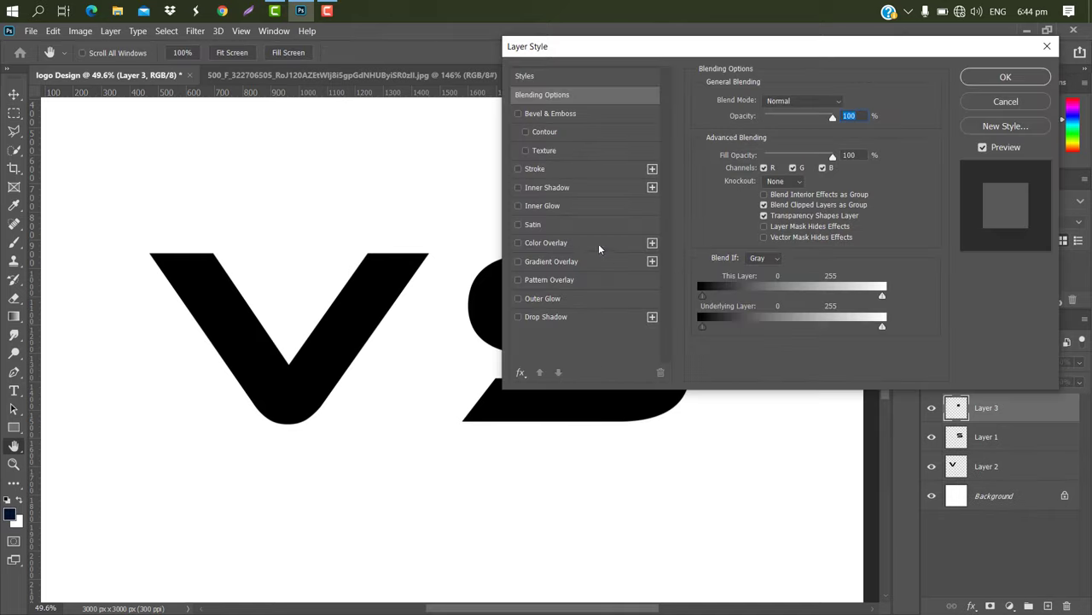
click(580, 243)
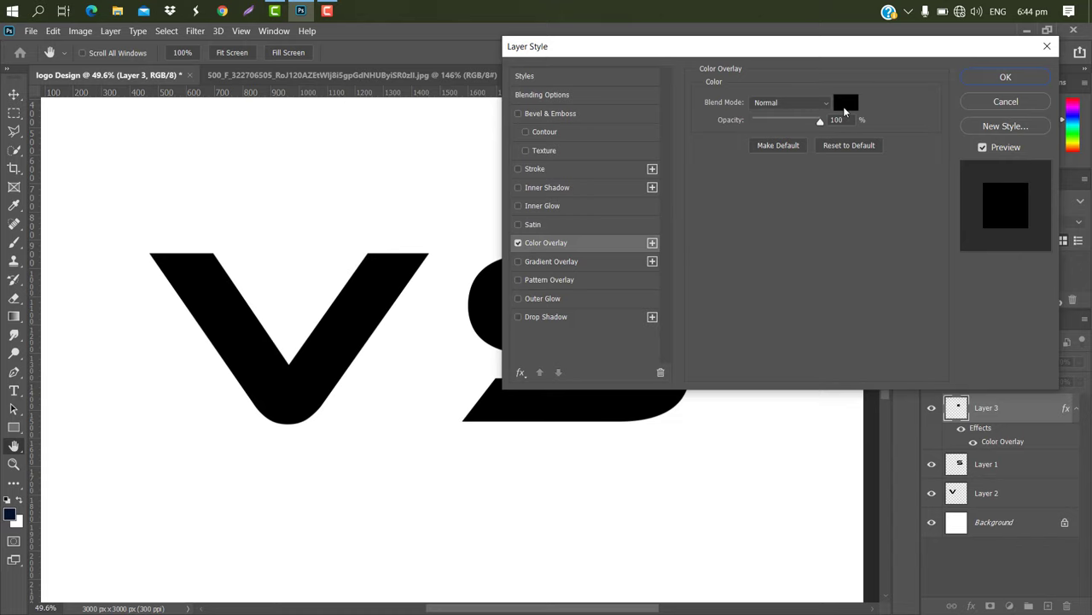
click(845, 102)
text(ff0000)
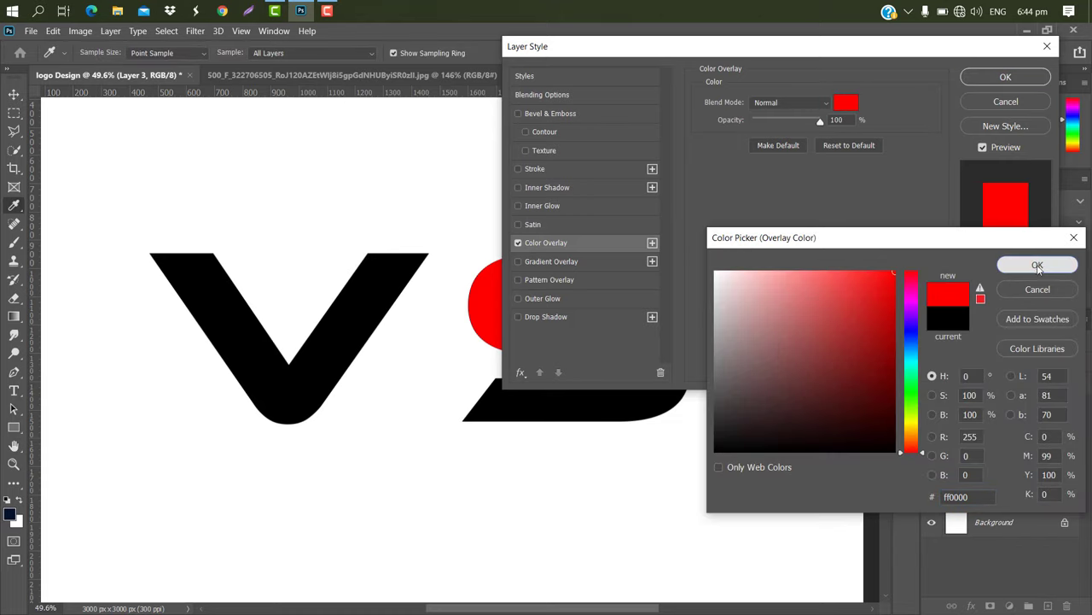
click(1037, 265)
click(1005, 78)
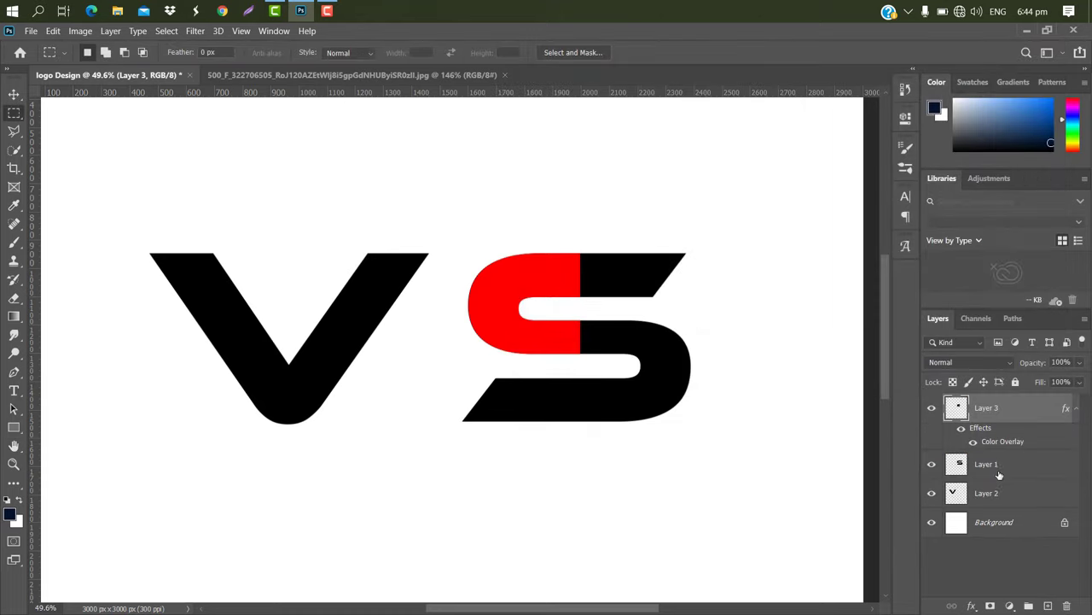
click(999, 464)
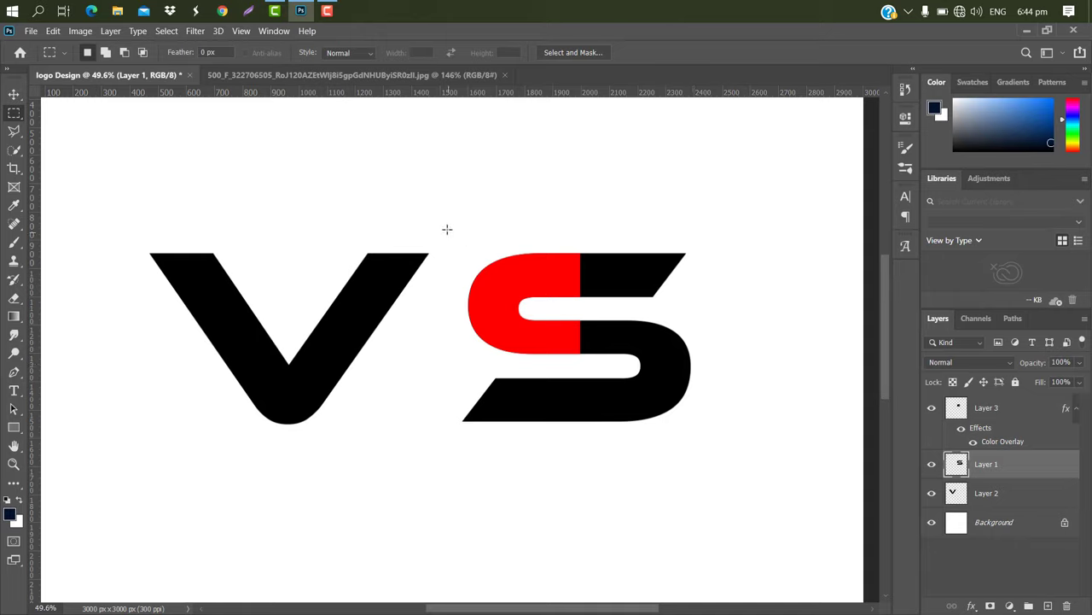
Erase the S's left half from the black S layer and slide the red half left into the V
drag(447, 228, 581, 369)
key(Delete)
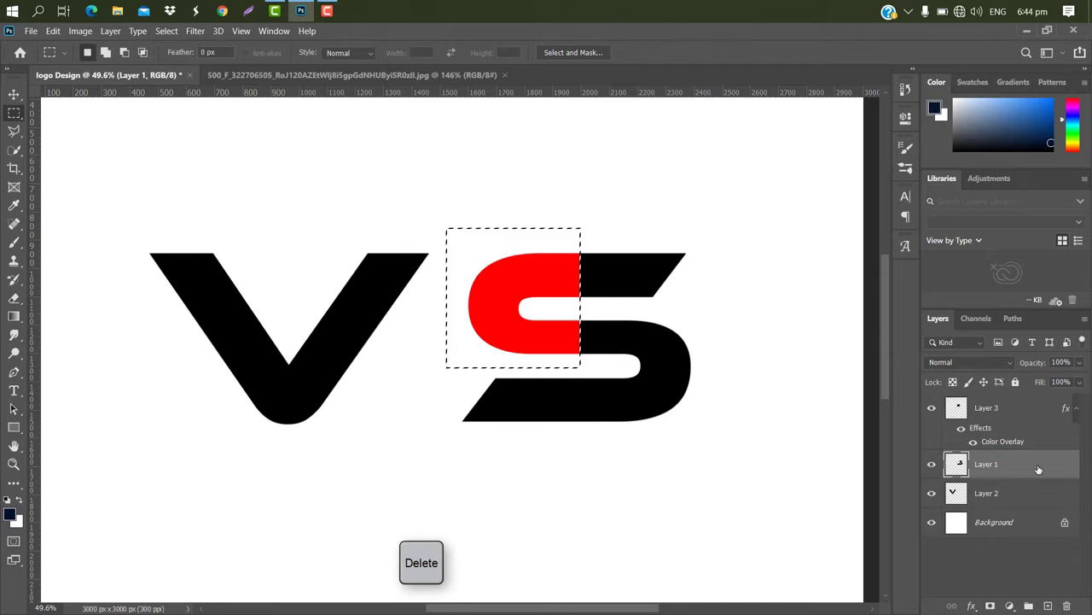
key(ctrl+d)
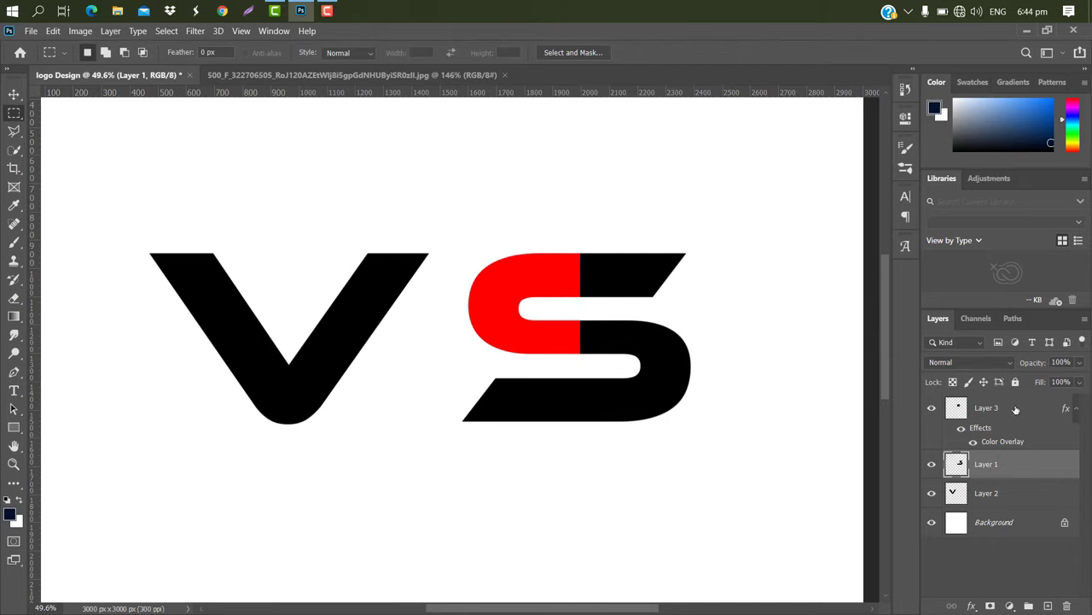
click(985, 408)
click(14, 93)
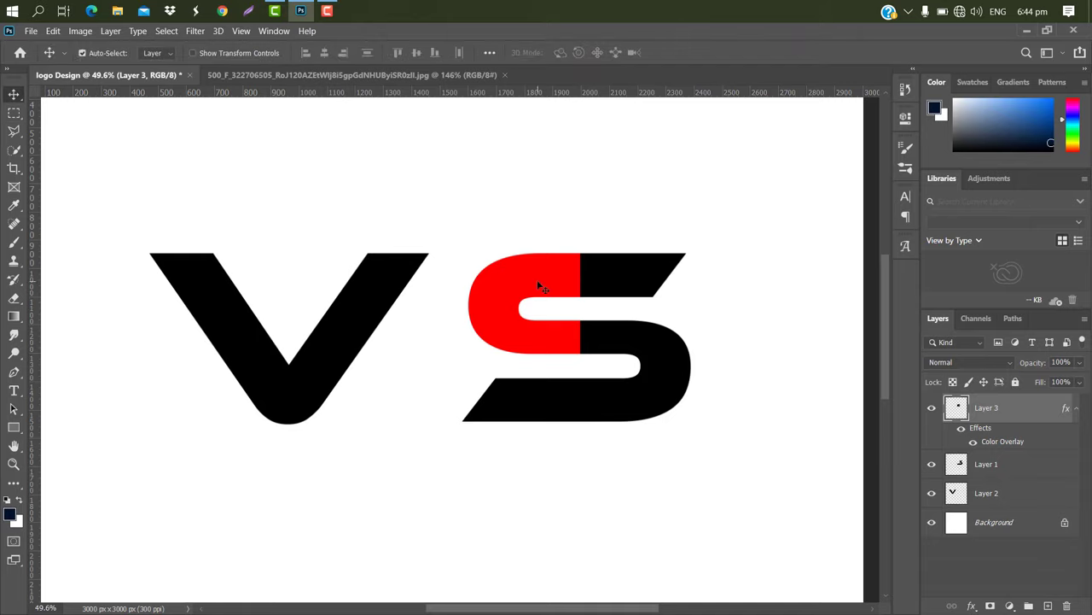
key(ctrl+t)
drag(540, 285, 429, 285)
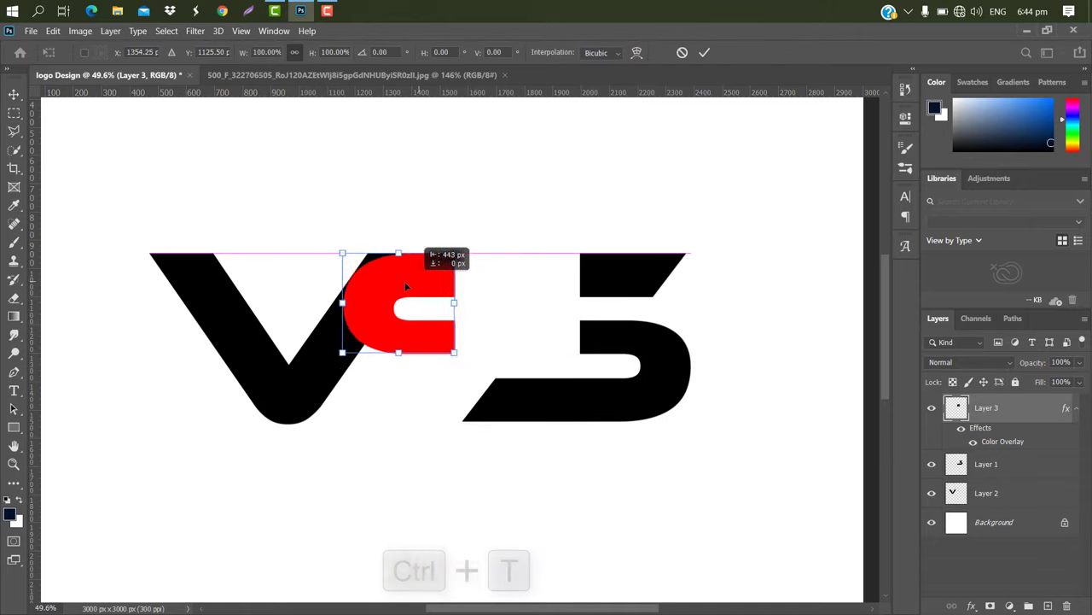
drag(430, 284, 339, 286)
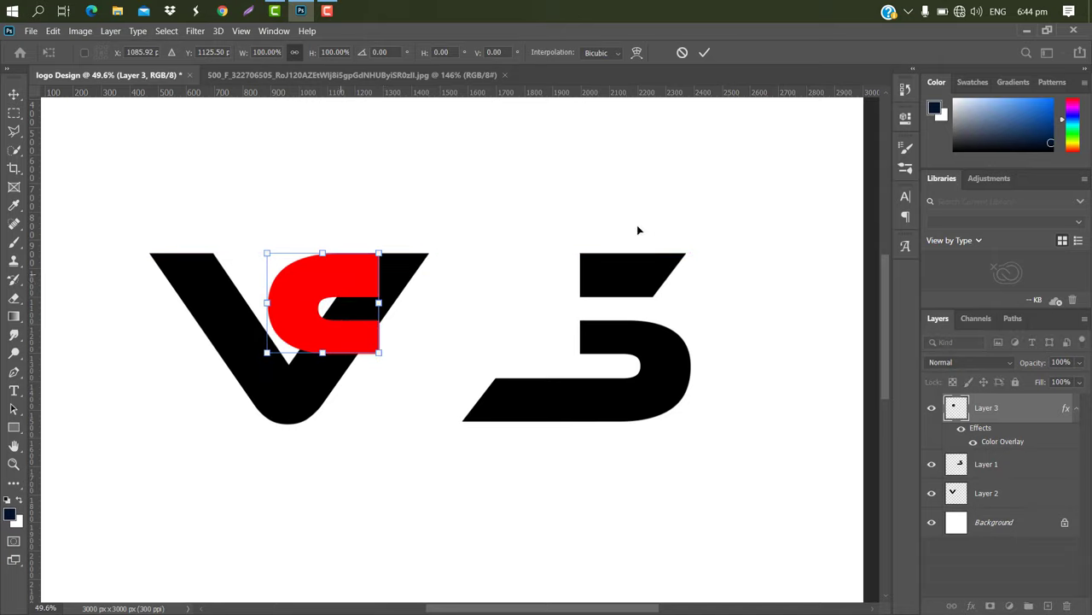
click(703, 53)
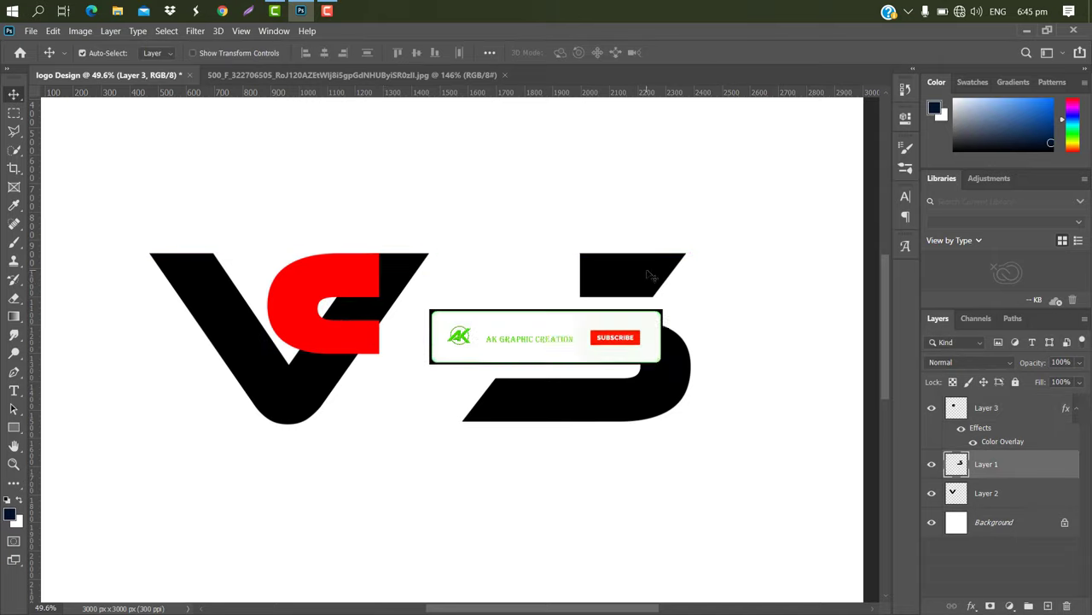
Move the black S left, closer to the V
drag(648, 274, 524, 273)
scroll(362, 302, up, 2)
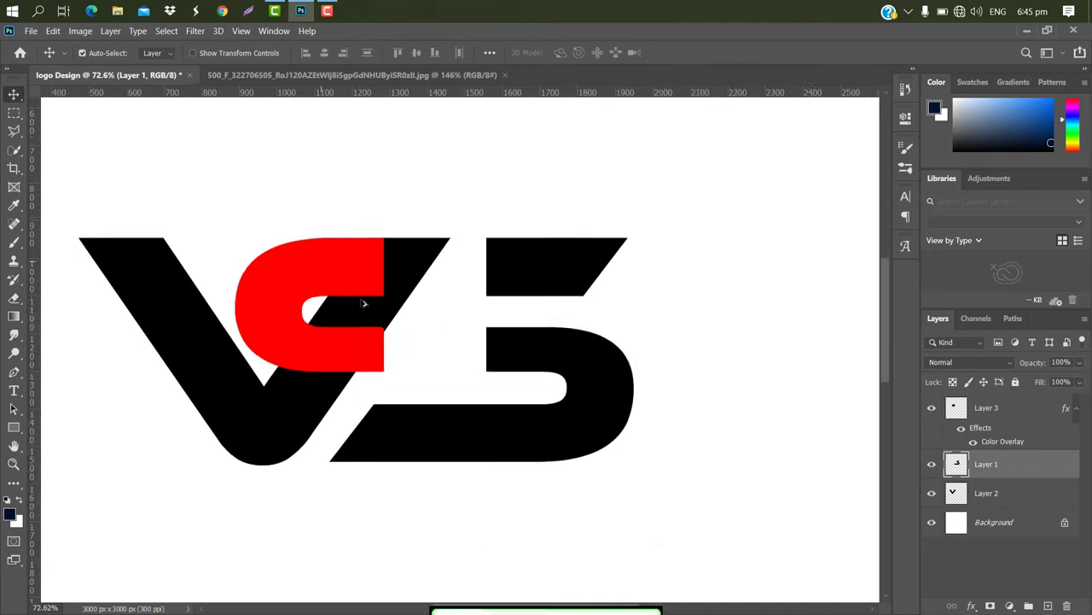
scroll(362, 302, up, 2)
scroll(362, 302, up, 1)
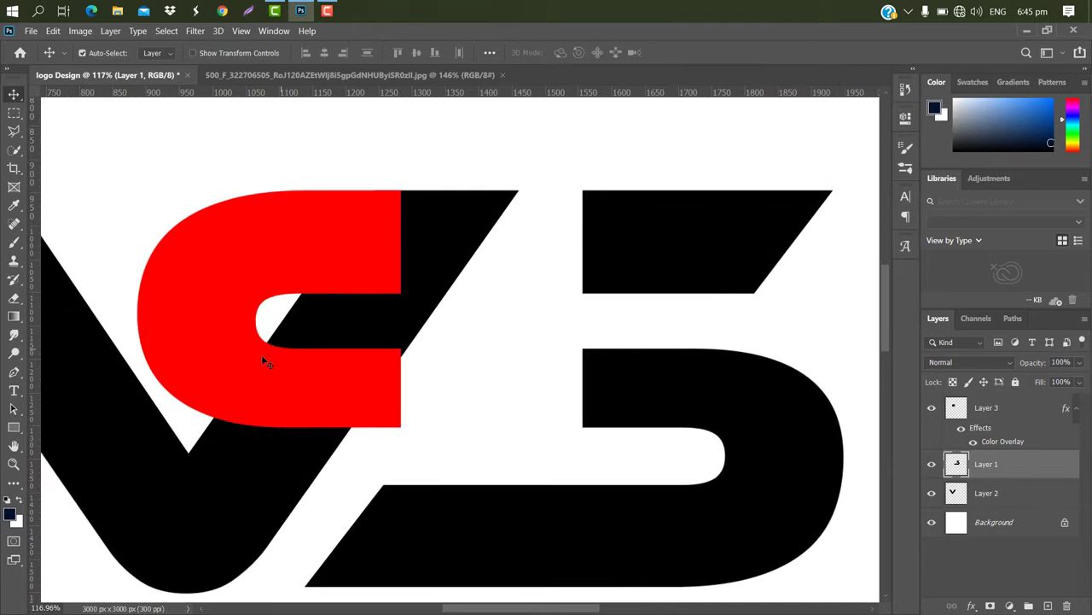
click(15, 427)
Draw a roughly 309 × 112 px rectangle over the S's middle stroke and nudge it into place
drag(243, 312, 410, 382)
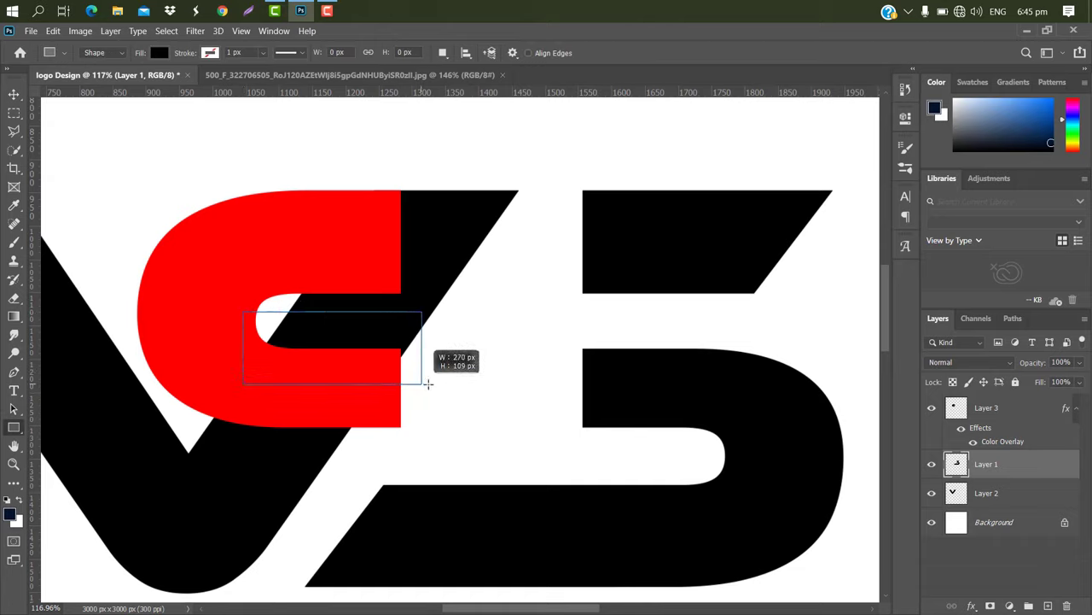
drag(410, 382, 450, 386)
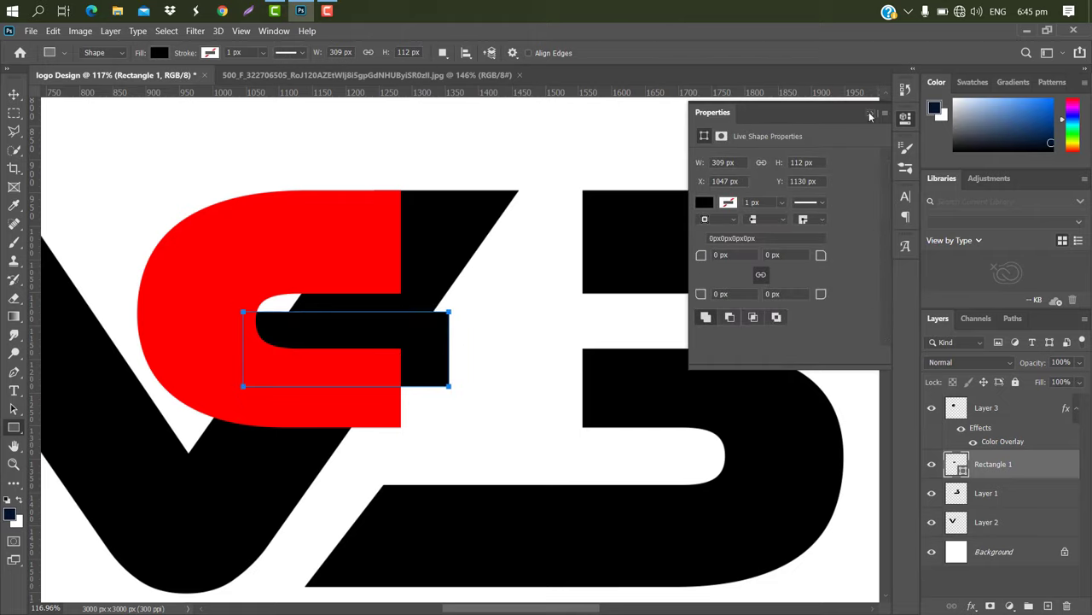
click(871, 116)
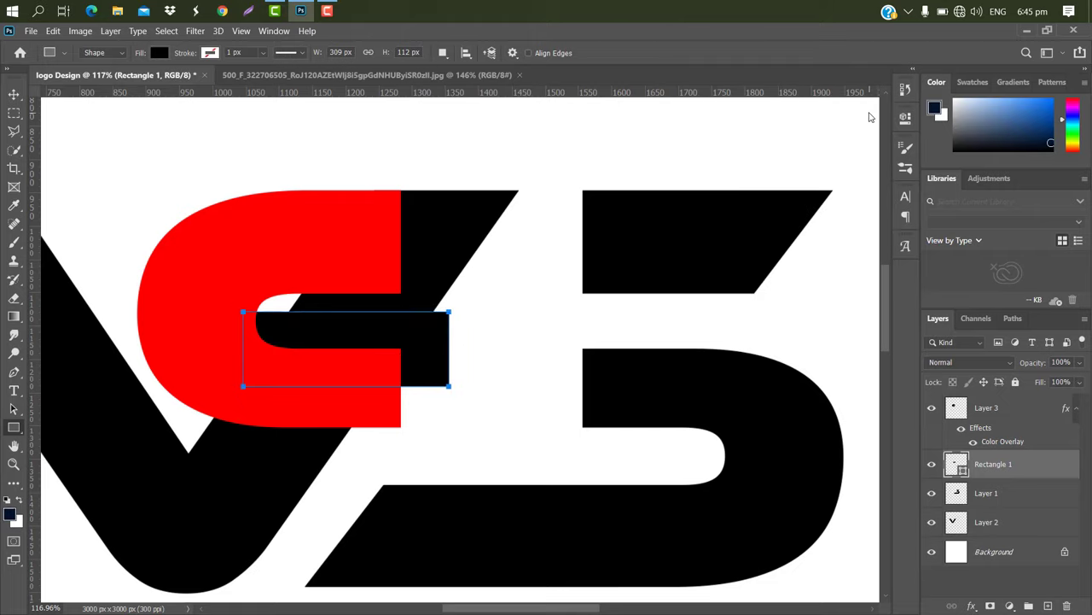
click(14, 95)
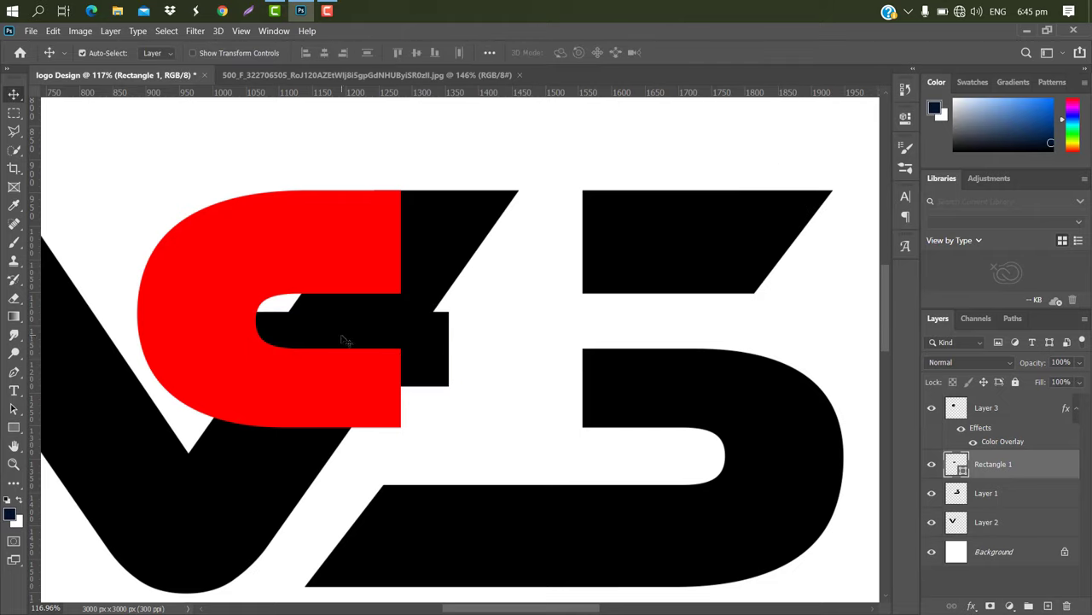
key(ctrl+t)
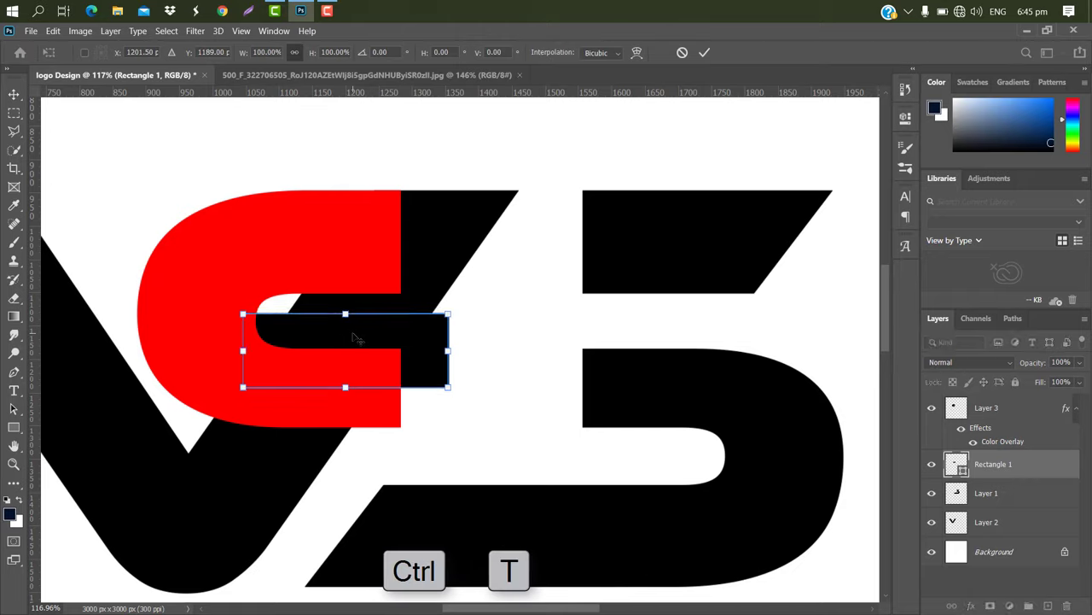
key(Down)
key(Left)
key(Left)
key(Left)
key(Left)
key(Left)
key(Left)
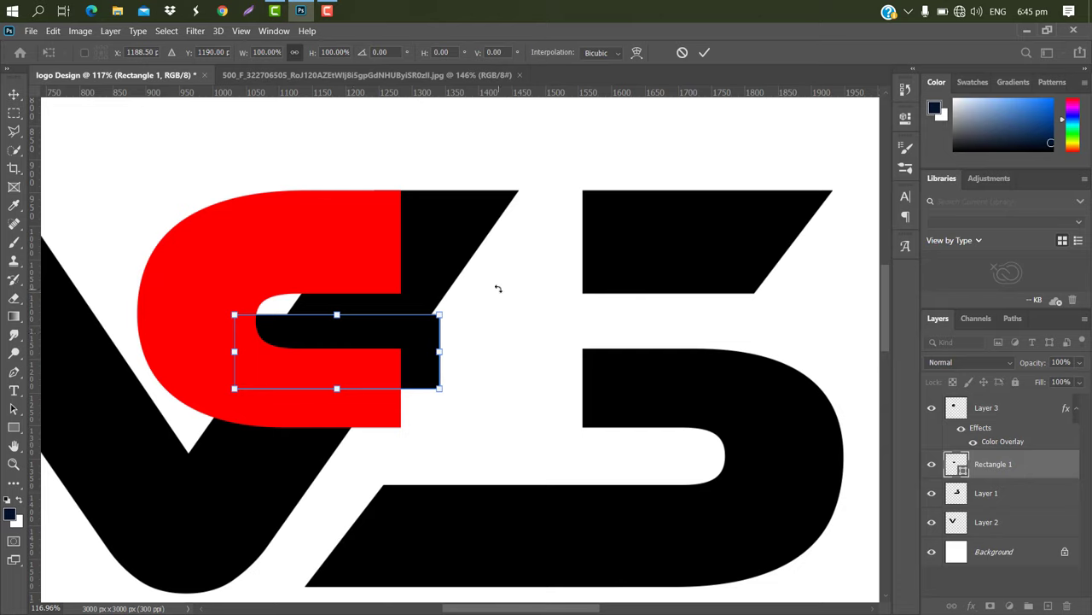
key(Down)
key(Down)
key(Down)
click(703, 54)
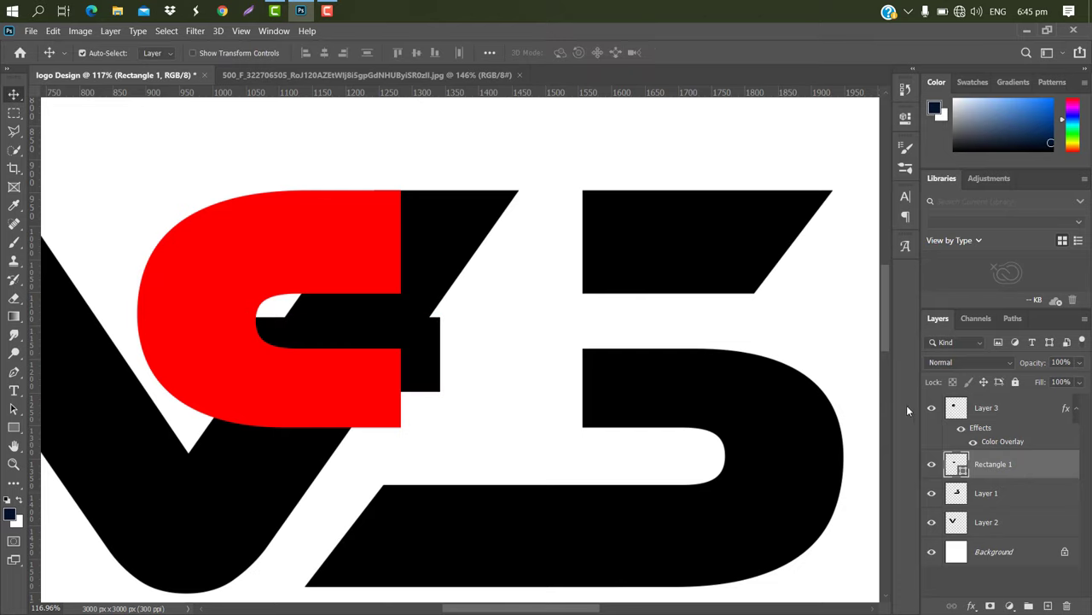
Delete the V's pixels under the rectangle, then merge the rectangle away and deselect
ctrl+click(963, 471)
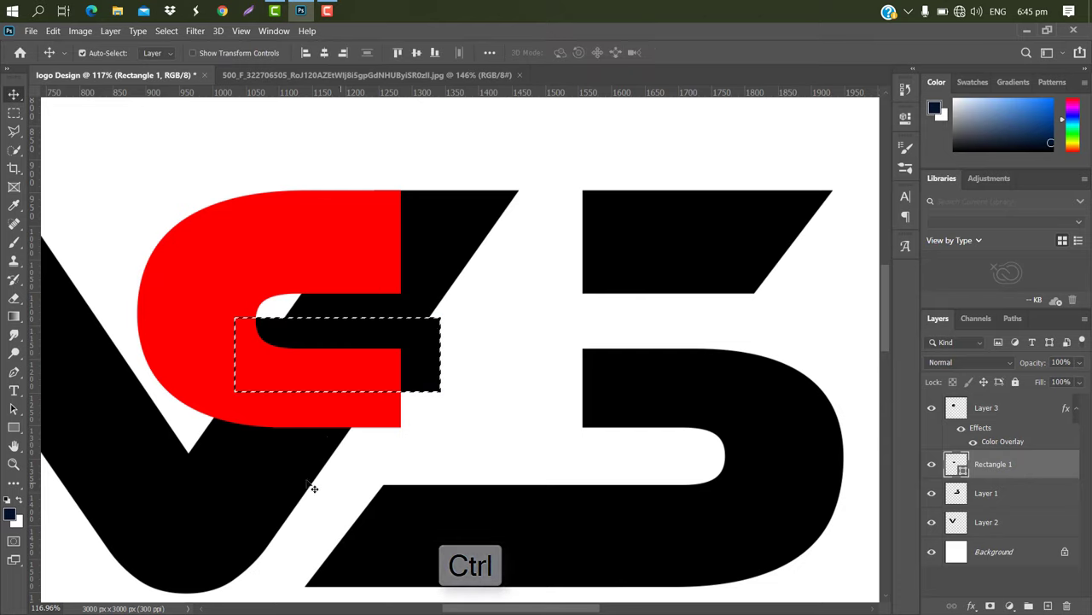
click(269, 479)
key(Delete)
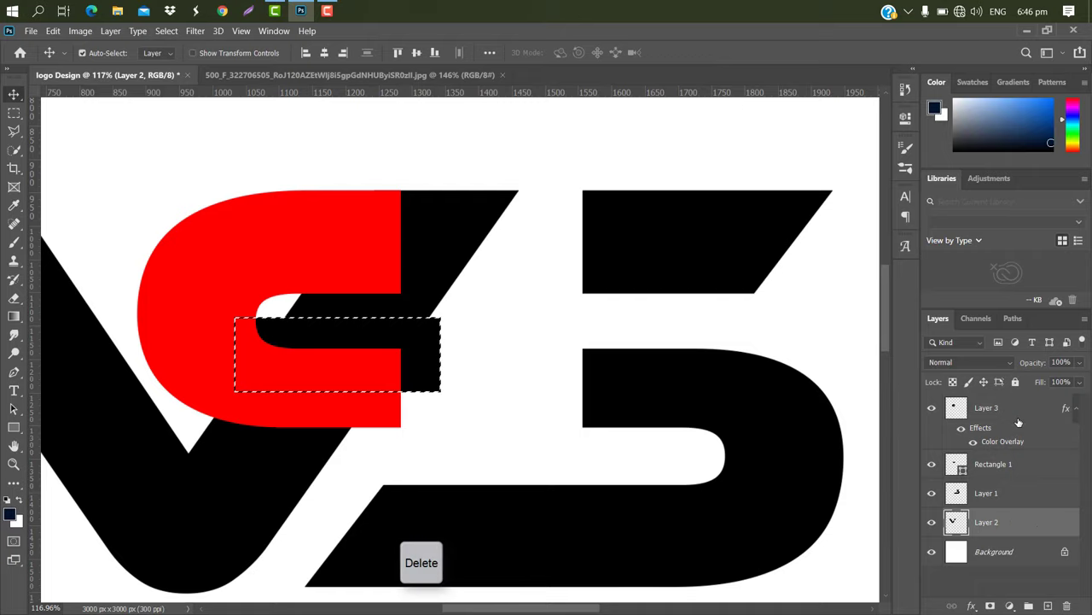
mouse_move(1037, 466)
mouse_down()
mouse_move(1059, 532)
mouse_move(1059, 512)
mouse_up()
key(ctrl+e)
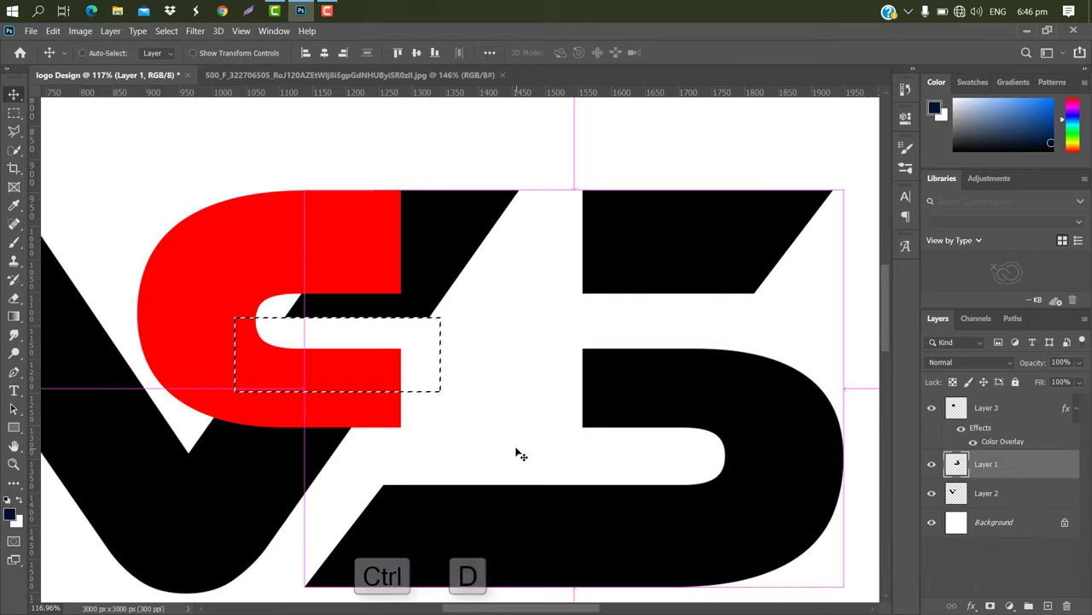
key(ctrl+d)
ctrl+click(224, 298)
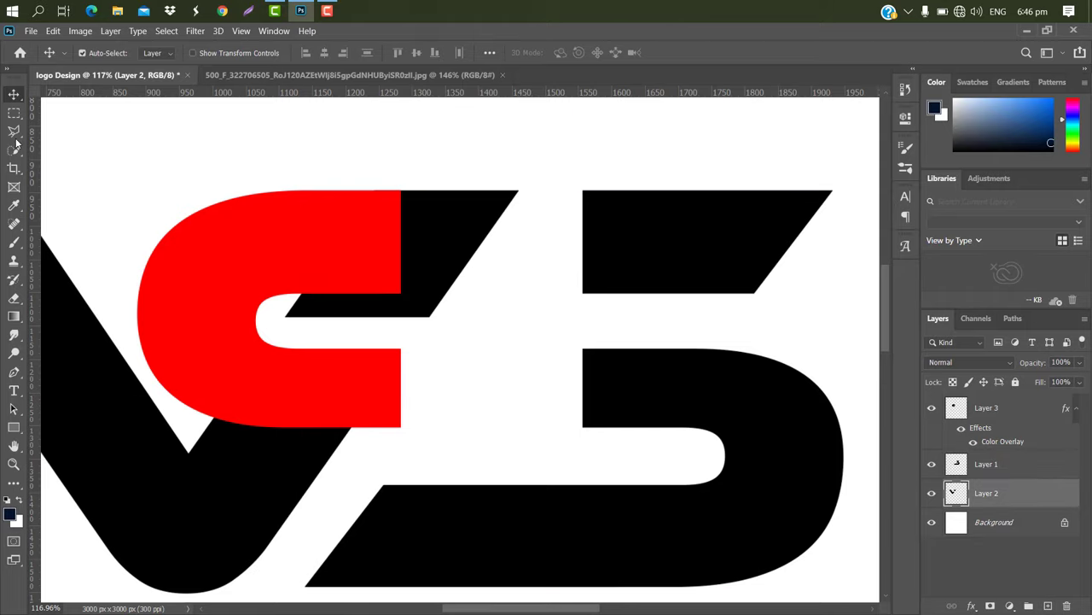
Copy the V's arm where it meets the red S onto a new layer
click(14, 112)
drag(281, 146, 525, 321)
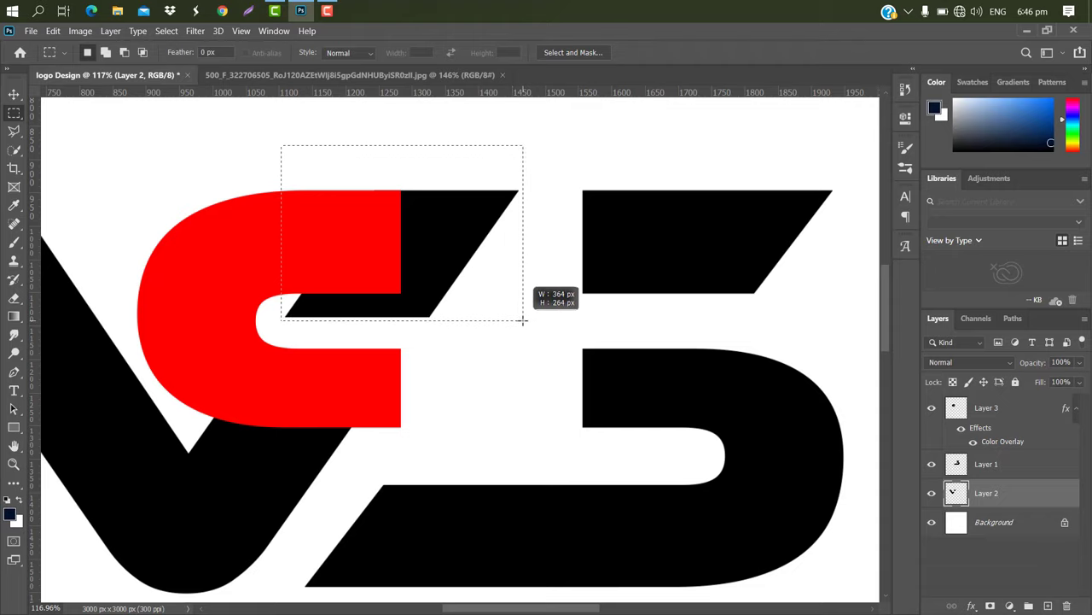
right_click(442, 232)
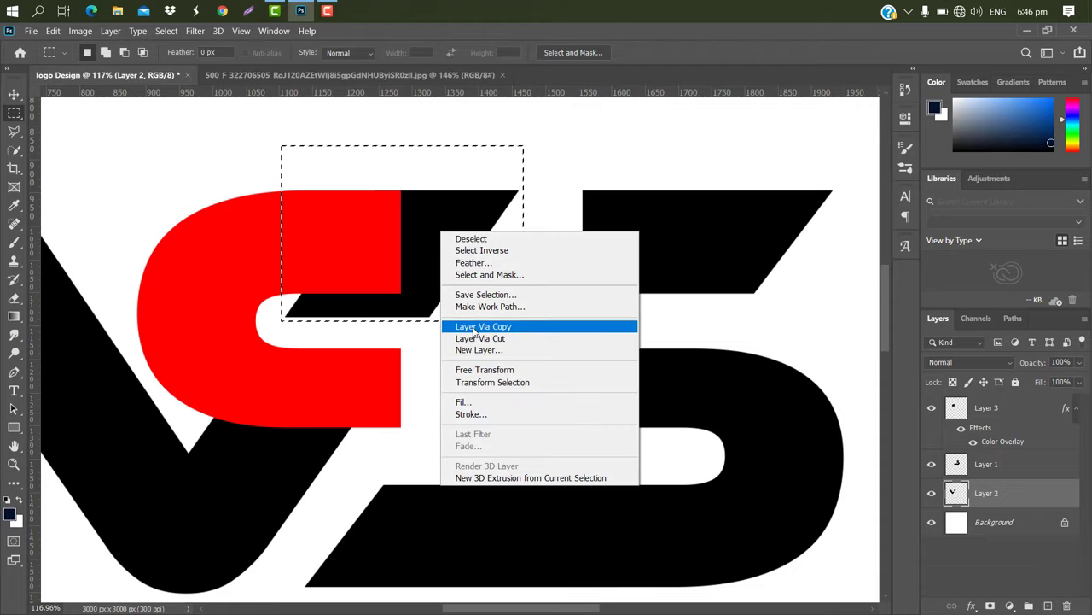
click(476, 327)
Expand the arm's selection by 12 px and delete the red S inside it
ctrl+click(957, 492)
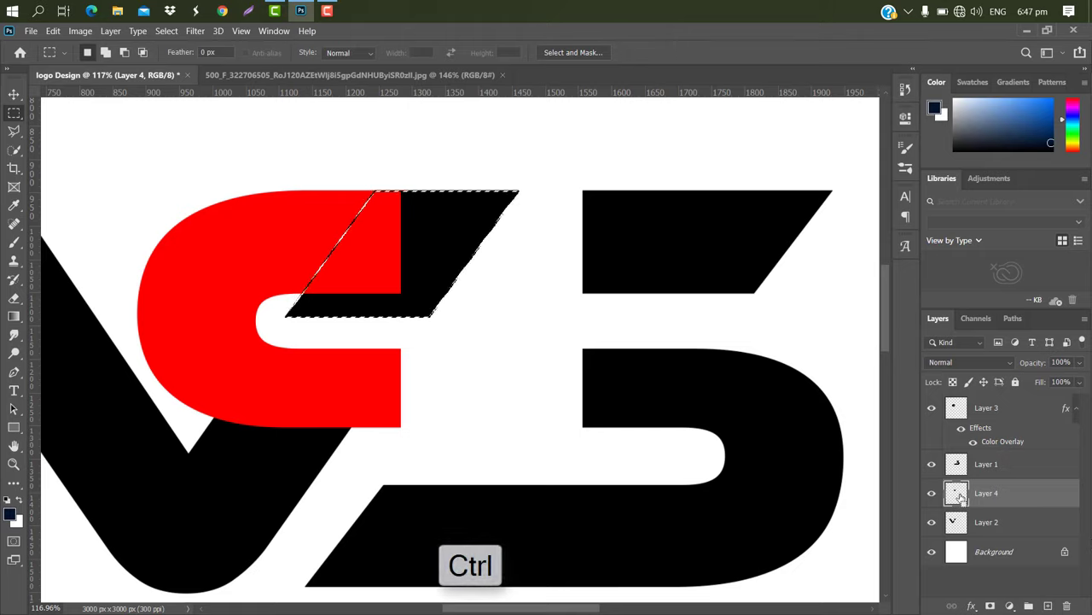
click(14, 94)
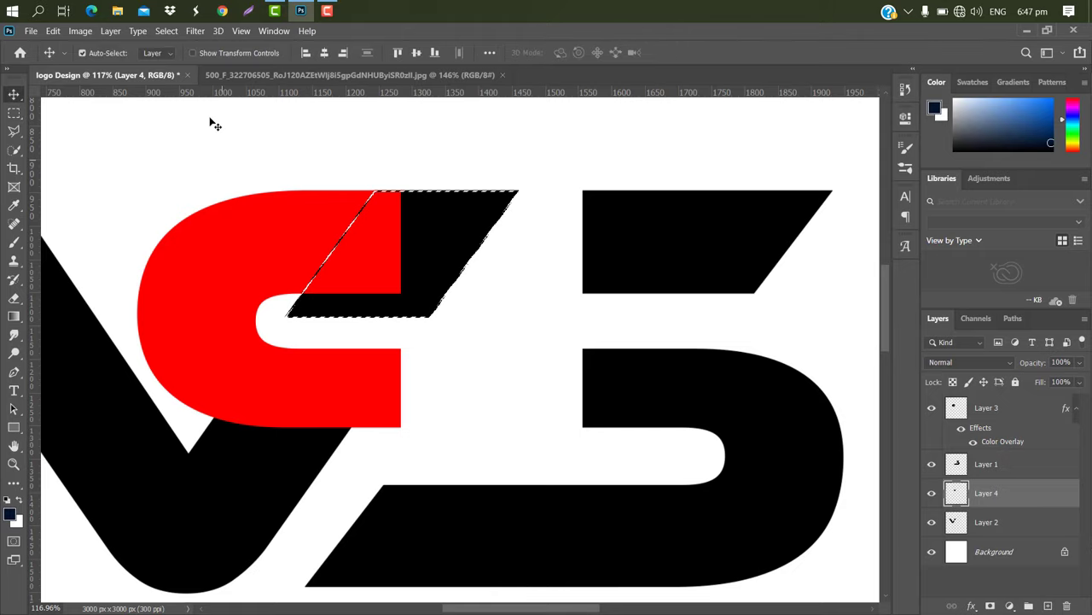
click(166, 31)
mouse_move(180, 222)
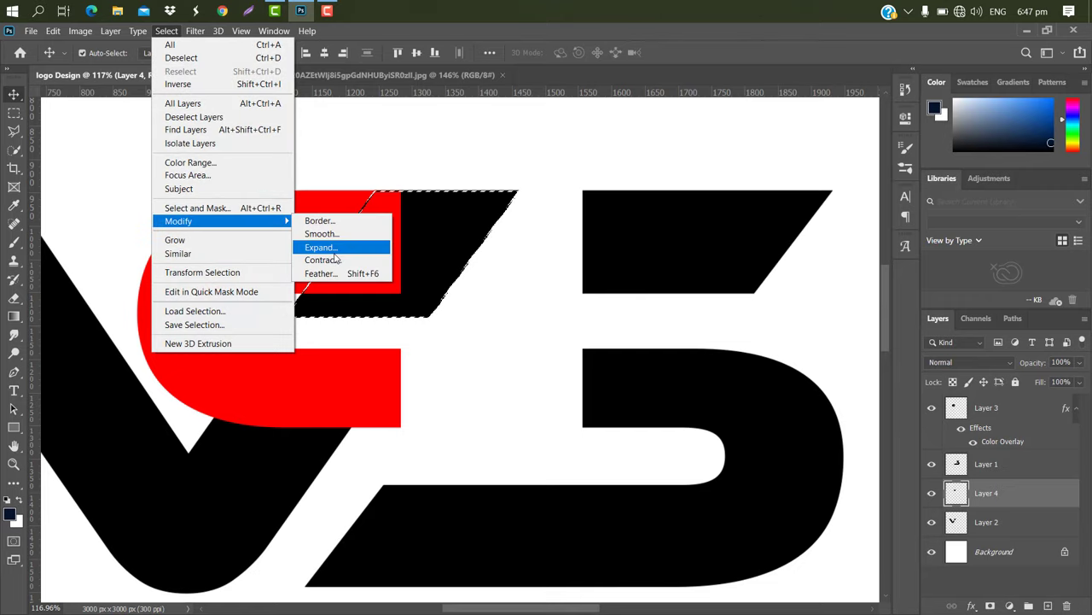
click(325, 247)
text(12)
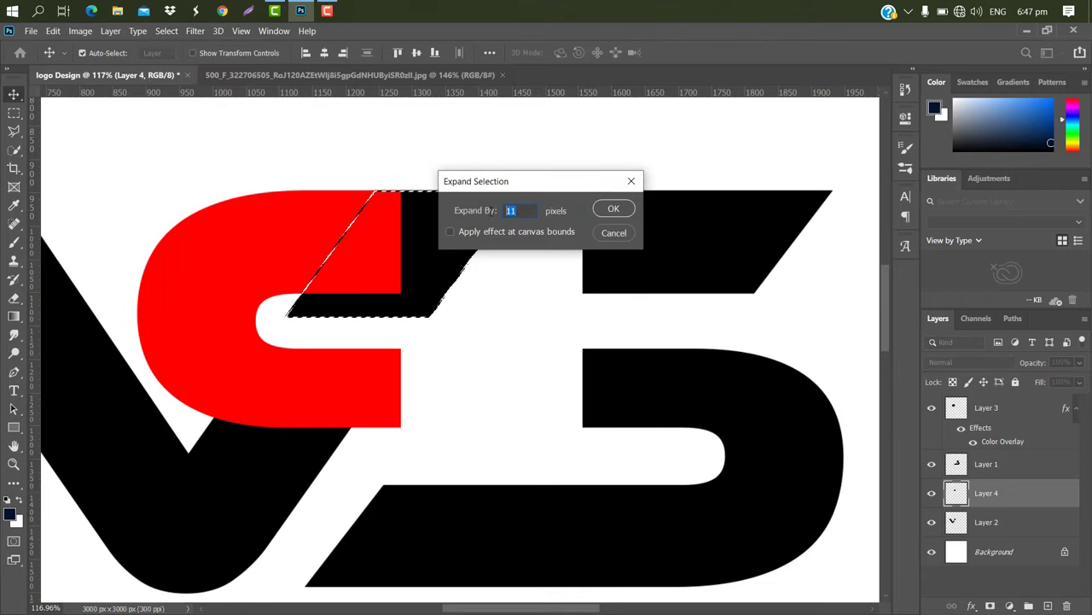
click(623, 209)
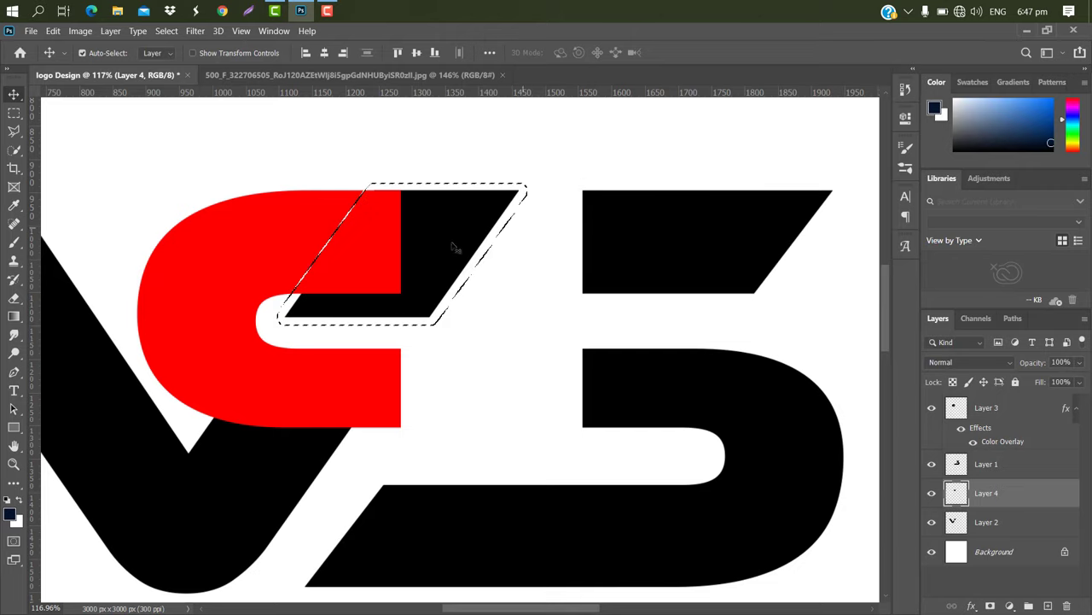
click(264, 236)
key(Delete)
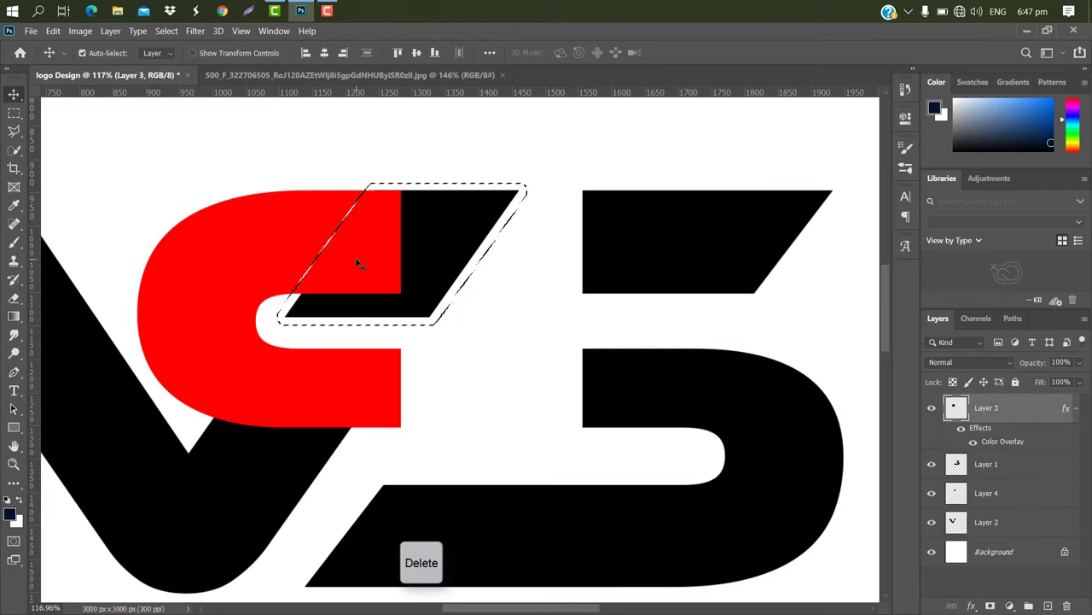
key(Delete)
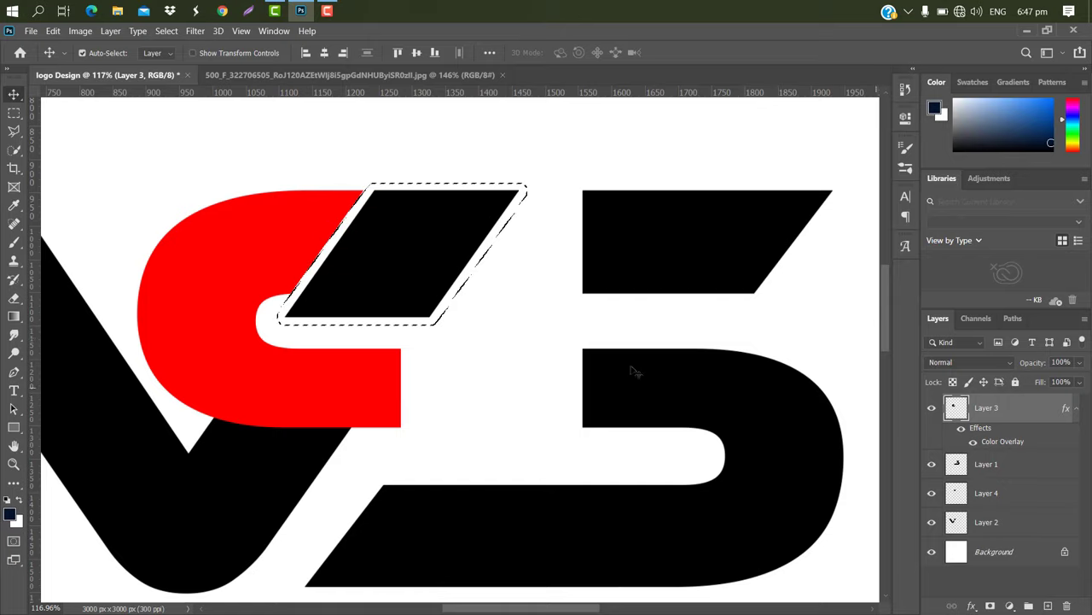
key(ctrl+d)
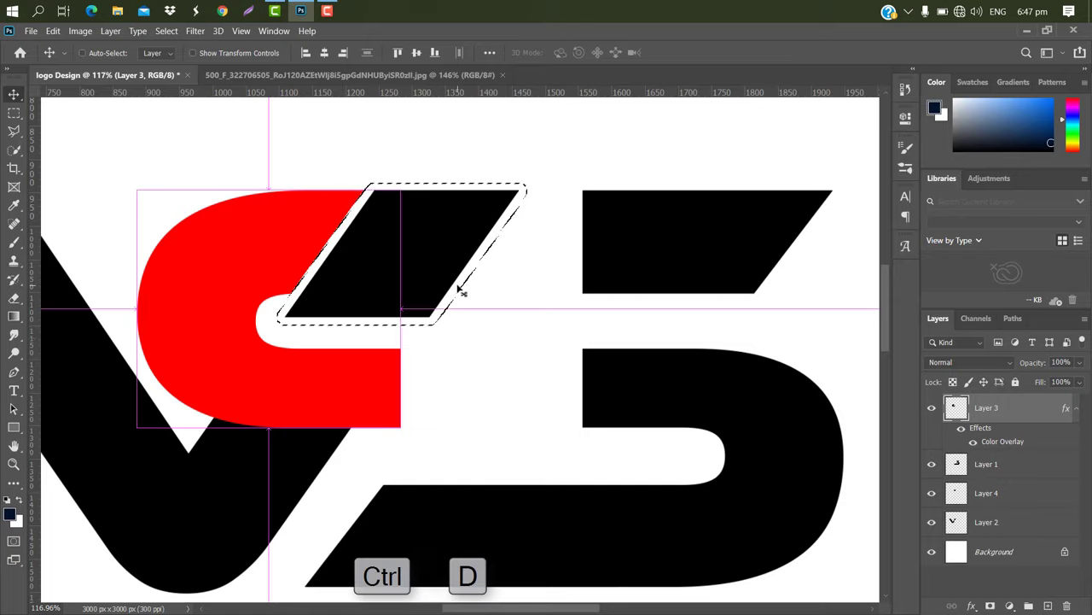
key(ctrl+d)
Draw a black rectangle over the S's top bar, then zoom out to see the whole logo
click(14, 427)
scroll(393, 259, up, 2)
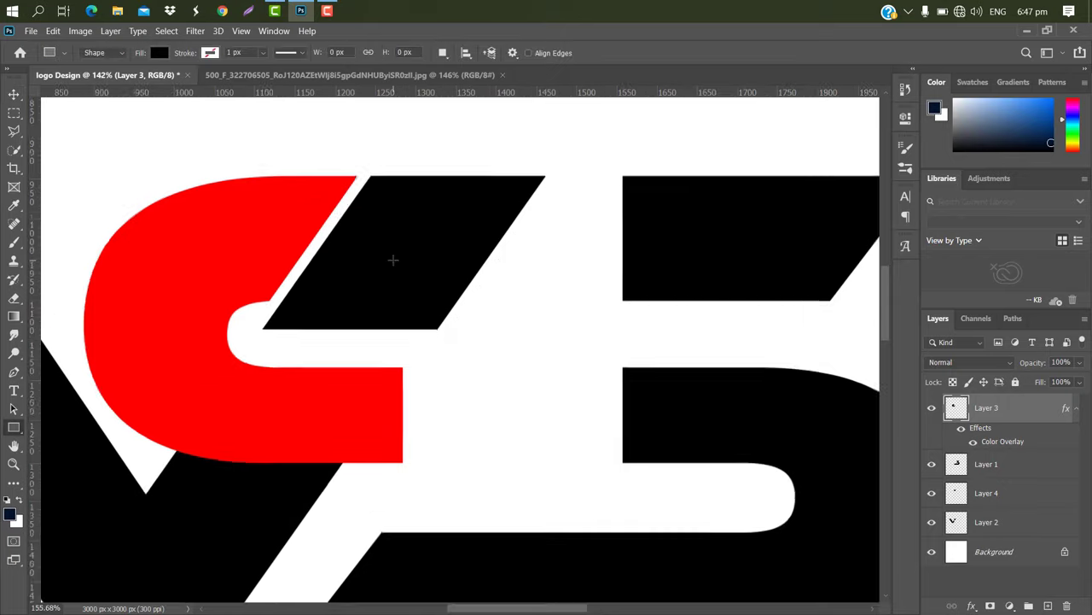
scroll(393, 259, up, 1)
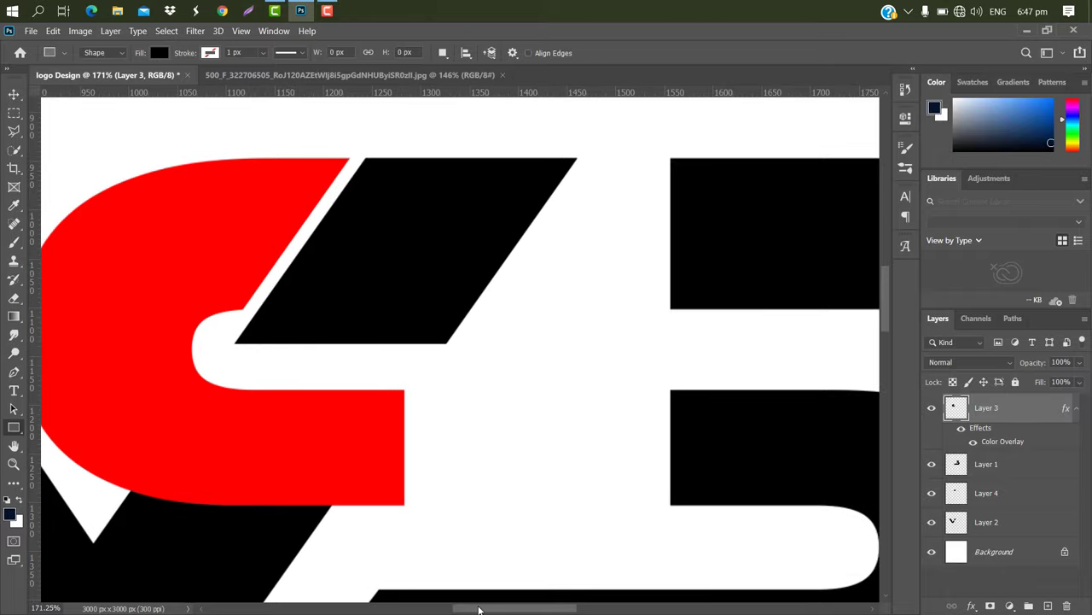
drag(479, 609, 501, 609)
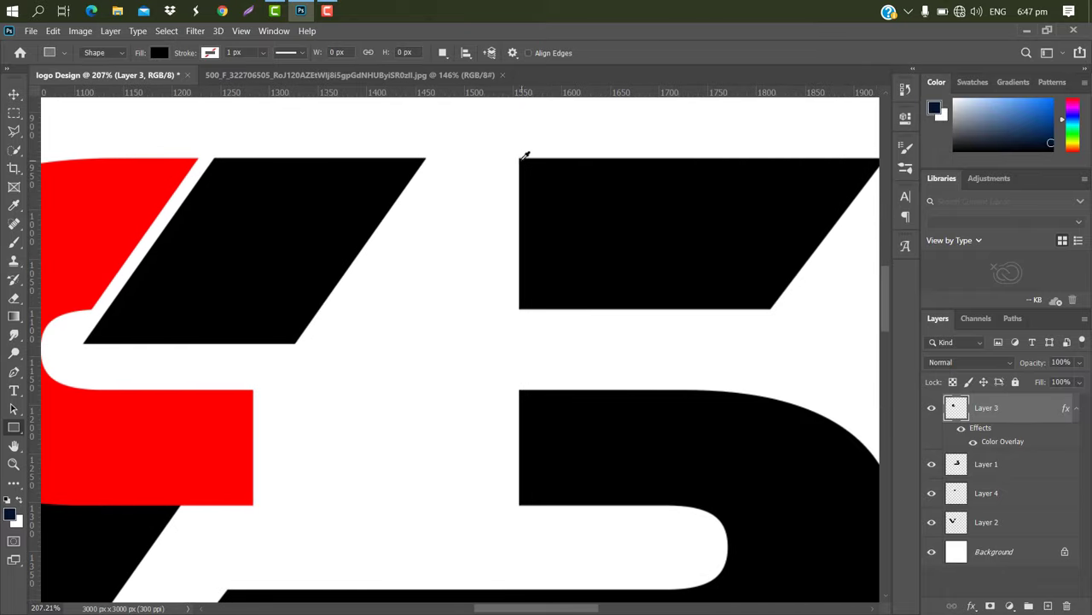
scroll(525, 156, up, 2)
mouse_move(561, 157)
mouse_down()
mouse_move(465, 455)
mouse_move(228, 427)
mouse_move(136, 431)
mouse_move(110, 451)
mouse_up()
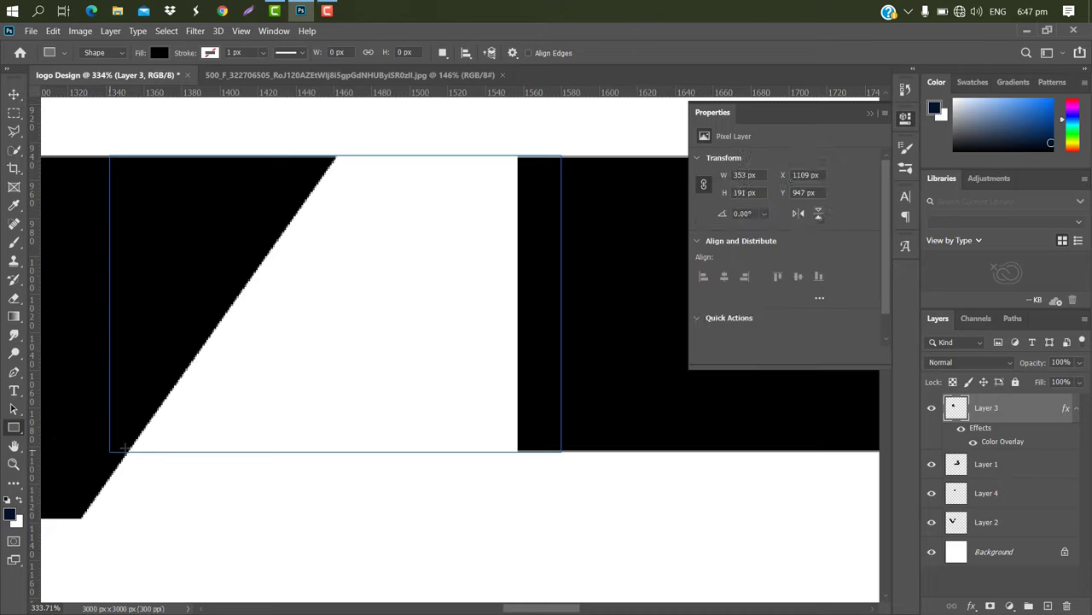
scroll(395, 250, down, 5)
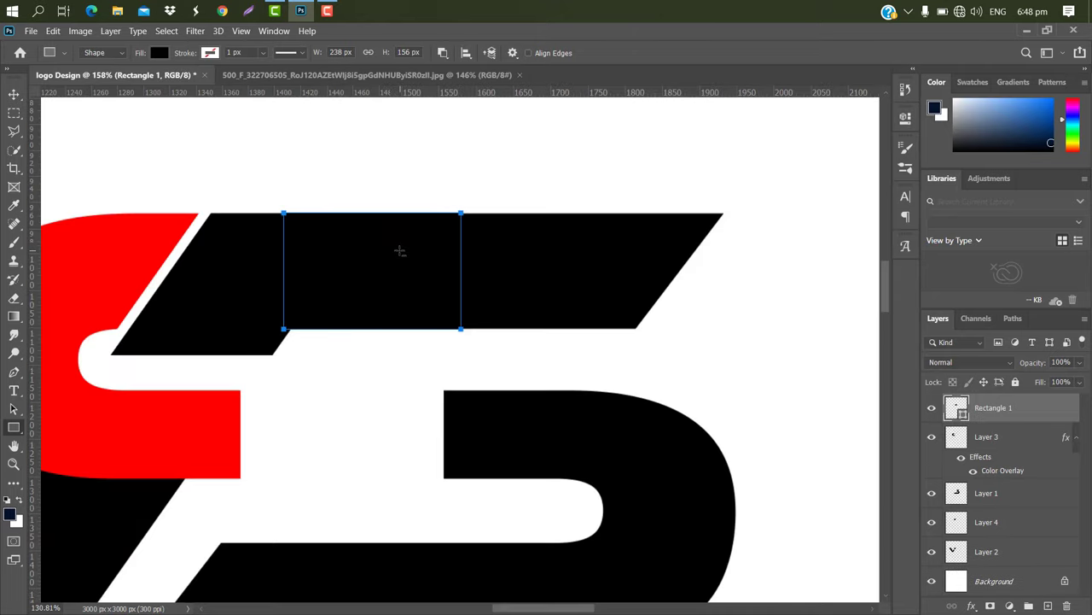
drag(561, 611, 523, 611)
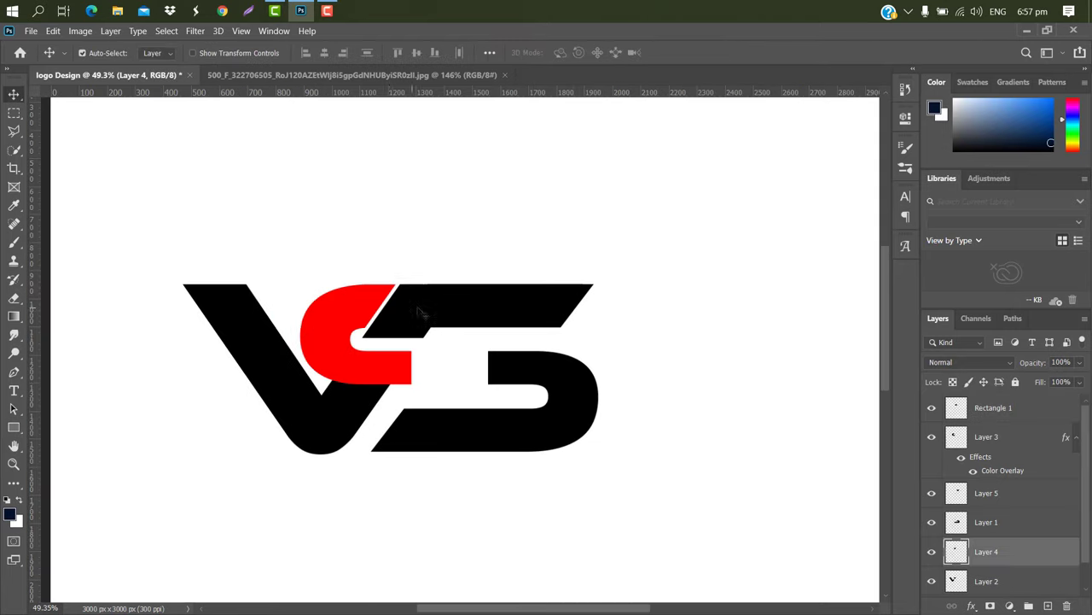
Expand the red curve piece's selection by 12 px and delete the V's pixels inside it
click(338, 322)
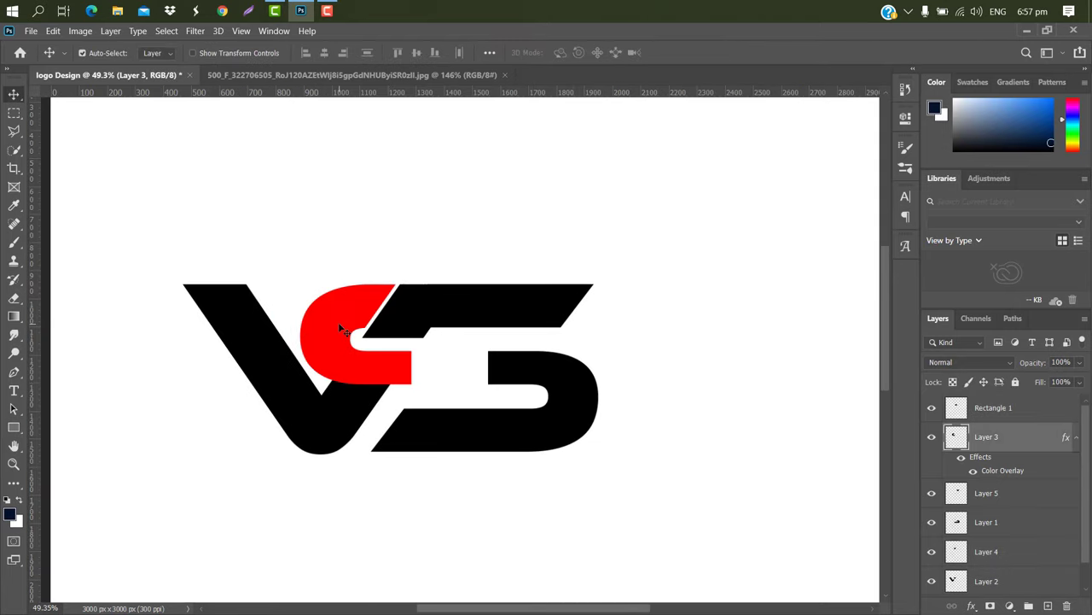
ctrl+click(956, 438)
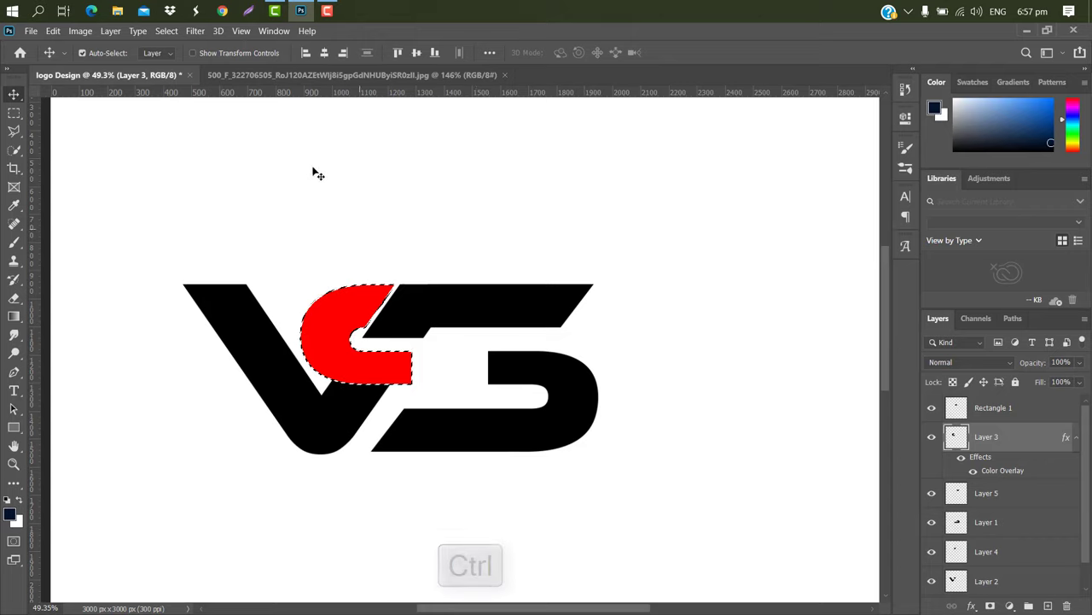
click(168, 30)
mouse_move(178, 221)
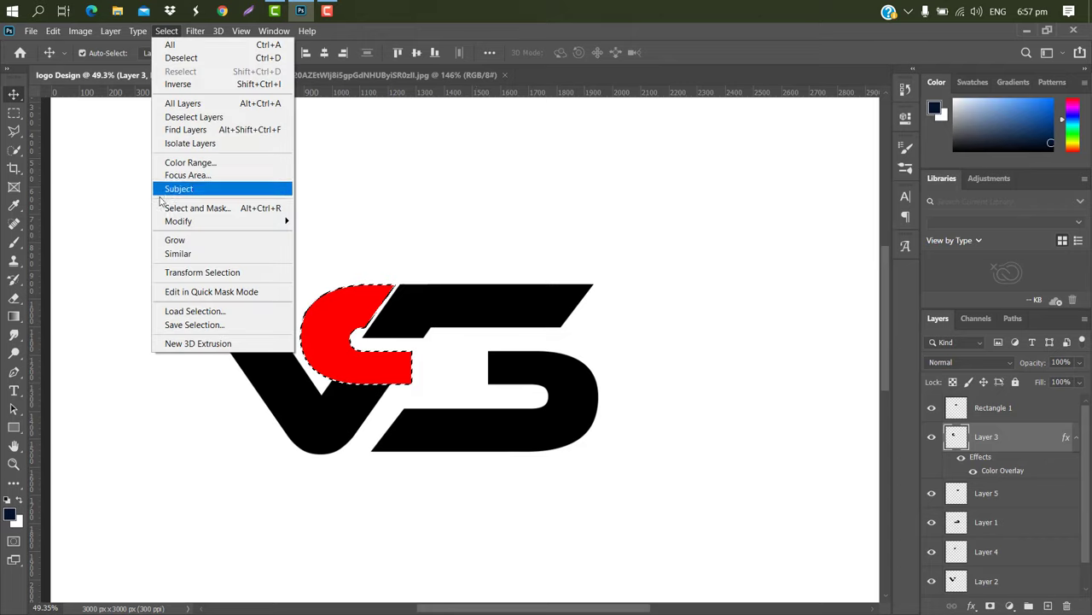
click(321, 247)
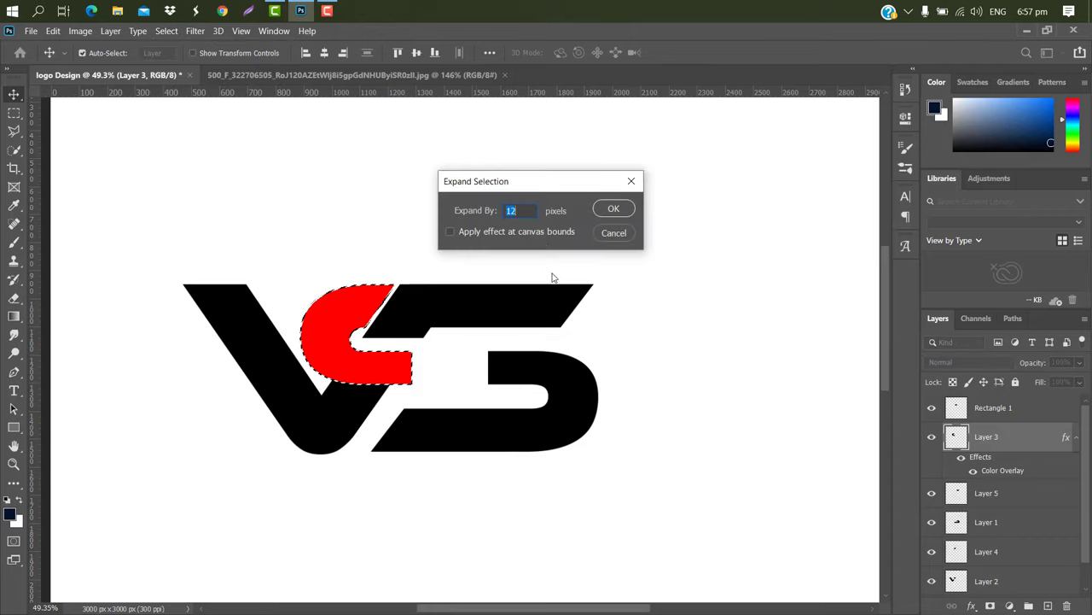
click(614, 208)
click(350, 413)
key(Delete)
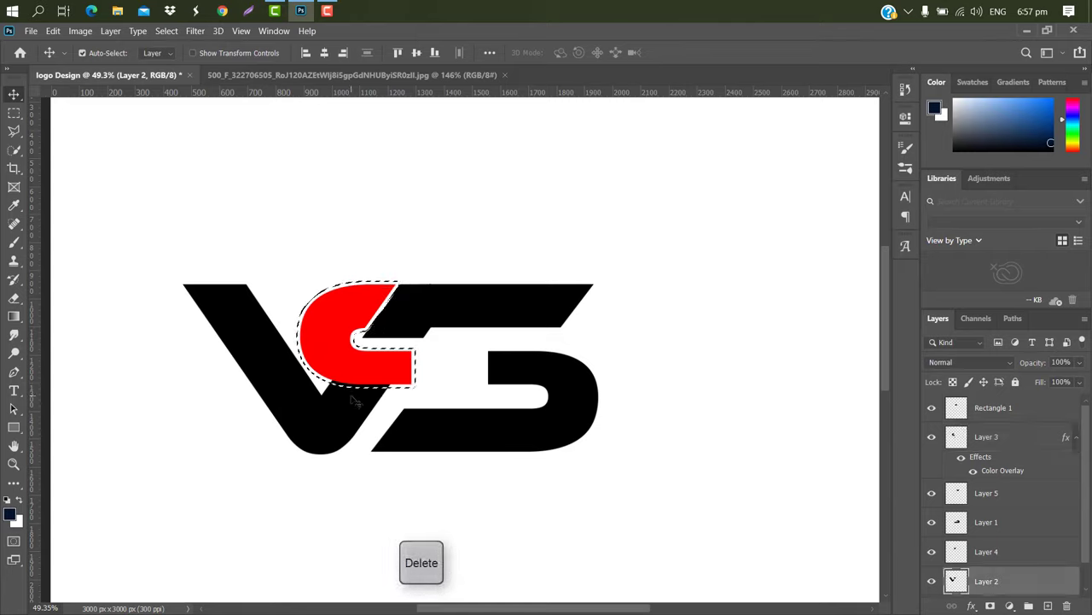
key(ctrl+d)
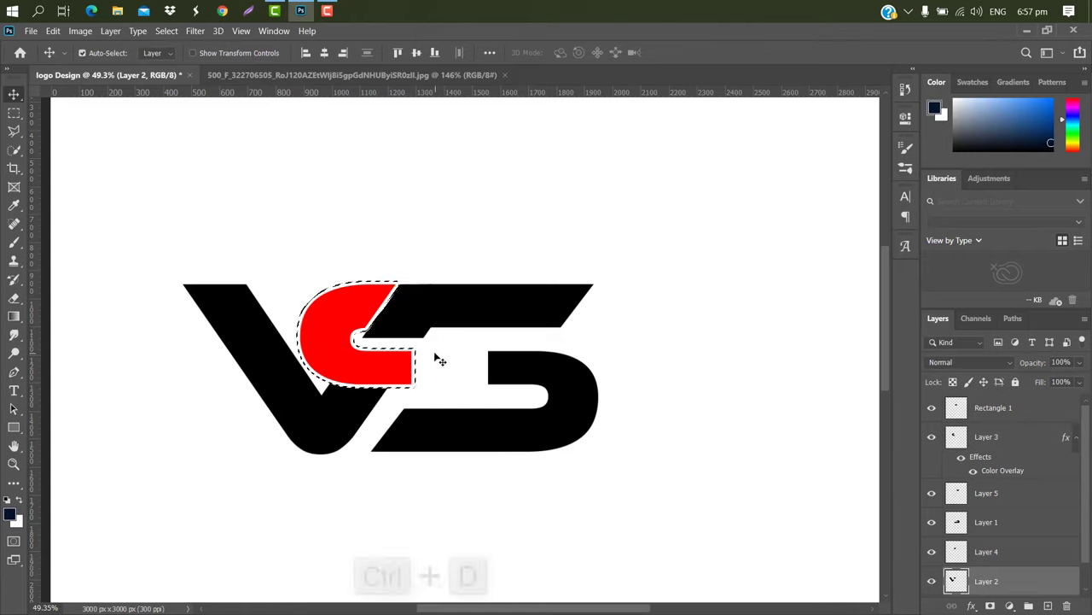
Draw a rectangle joining the red curve to the S's middle stroke
ctrl+click(431, 336)
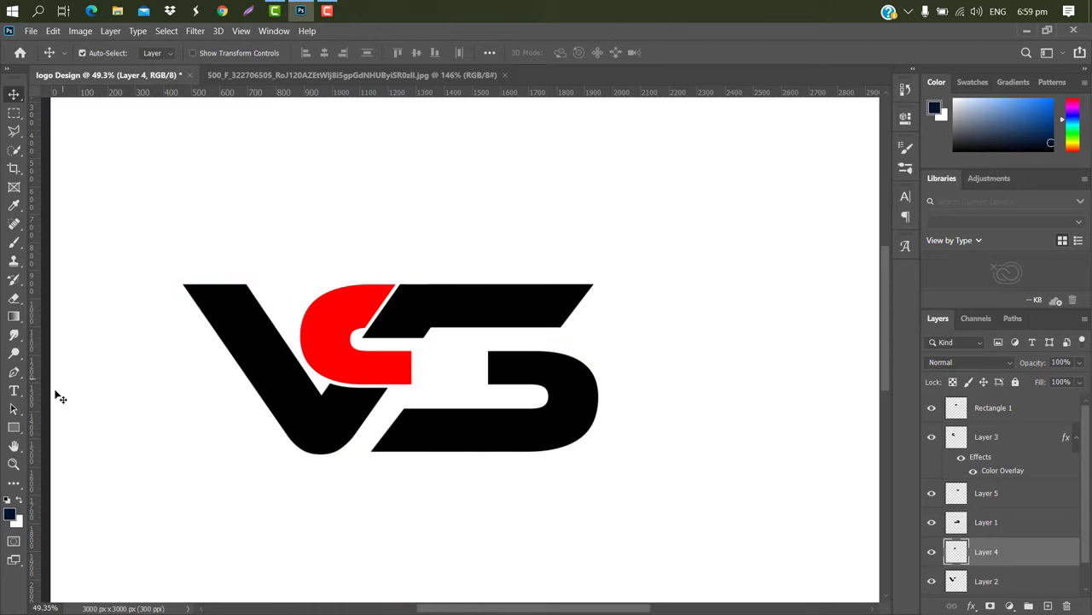
click(14, 426)
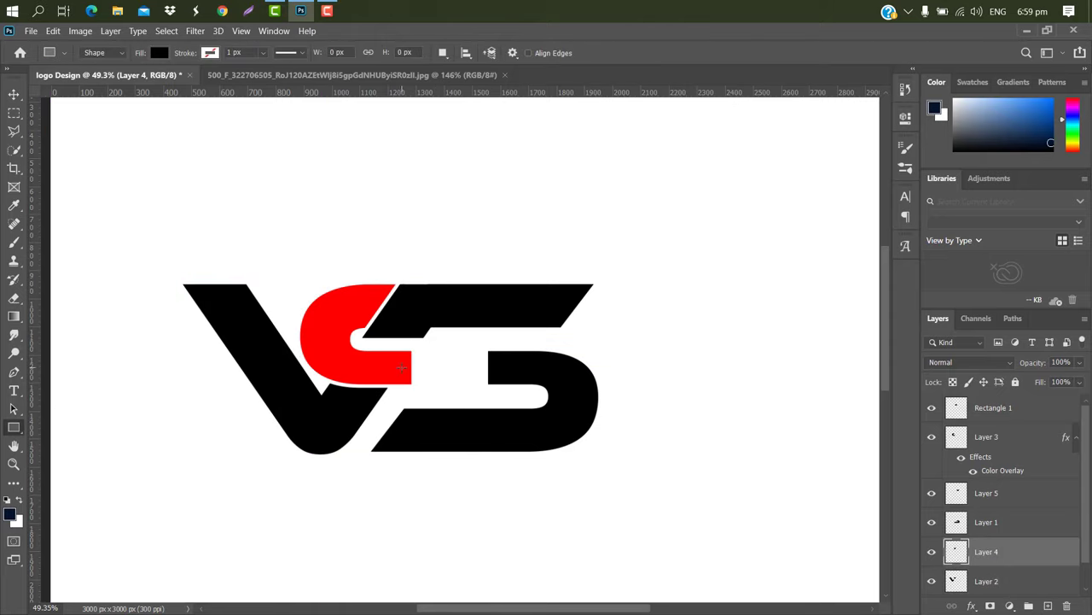
scroll(401, 367, up, 5)
drag(311, 299, 660, 435)
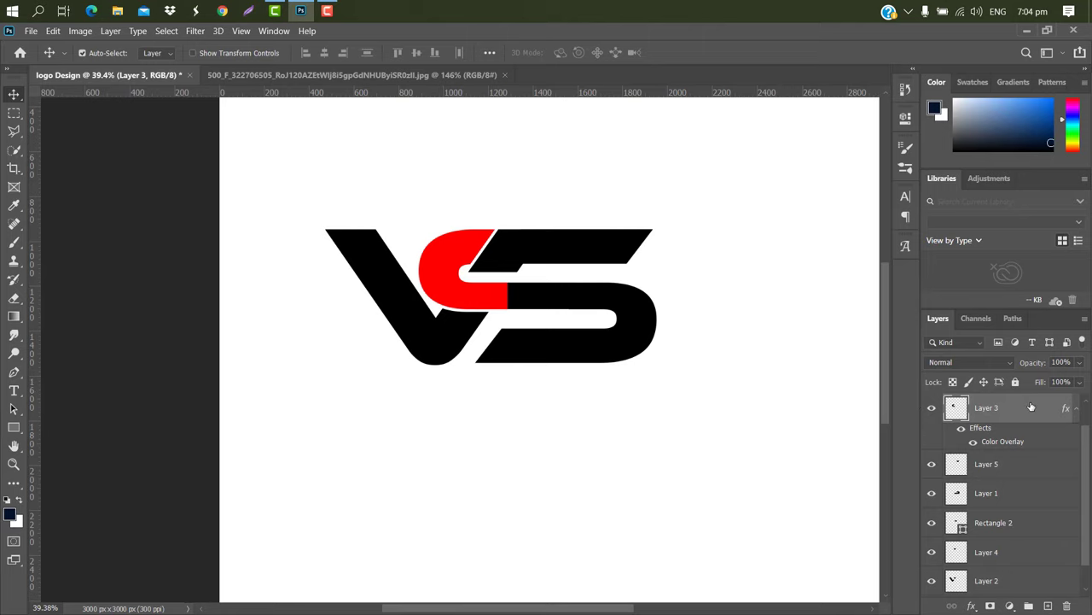
Give Layer 3's curve piece a gray-blue #7c839f Color Overlay
double_click(1031, 407)
click(598, 246)
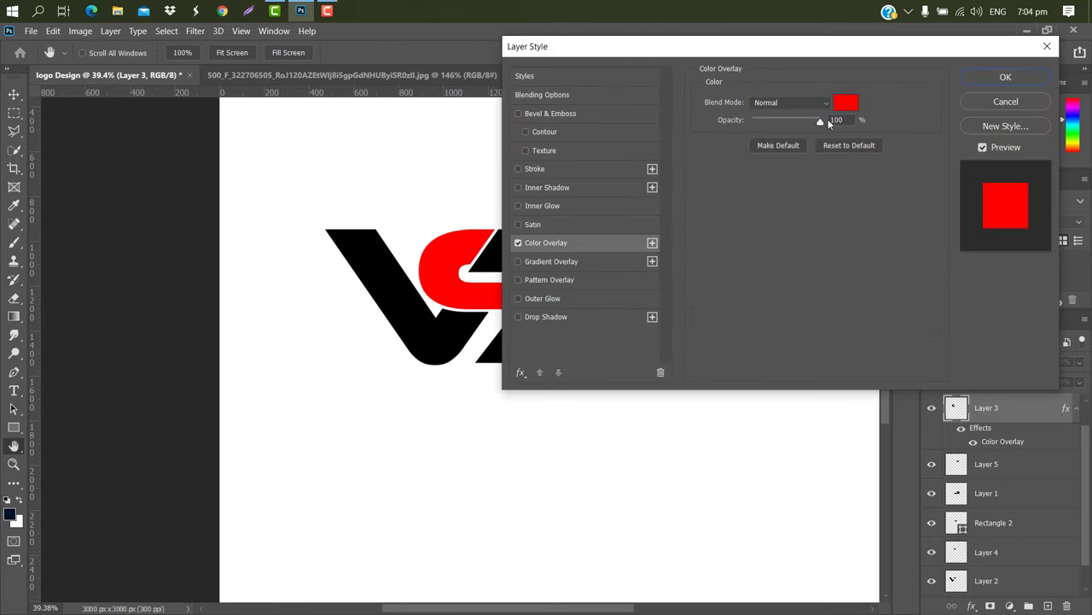
click(846, 103)
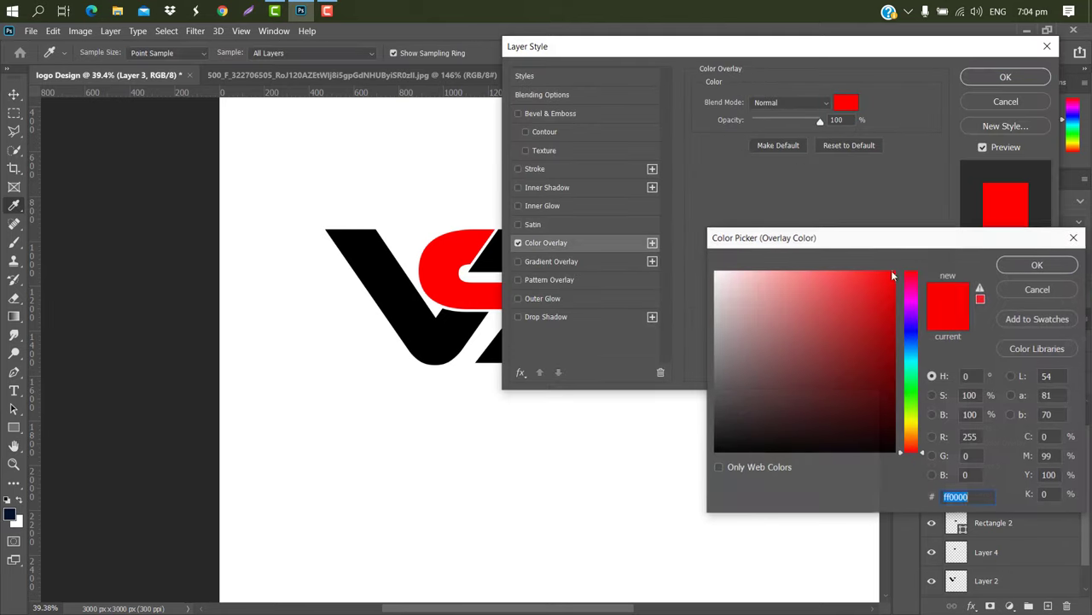
click(909, 337)
drag(771, 297, 762, 319)
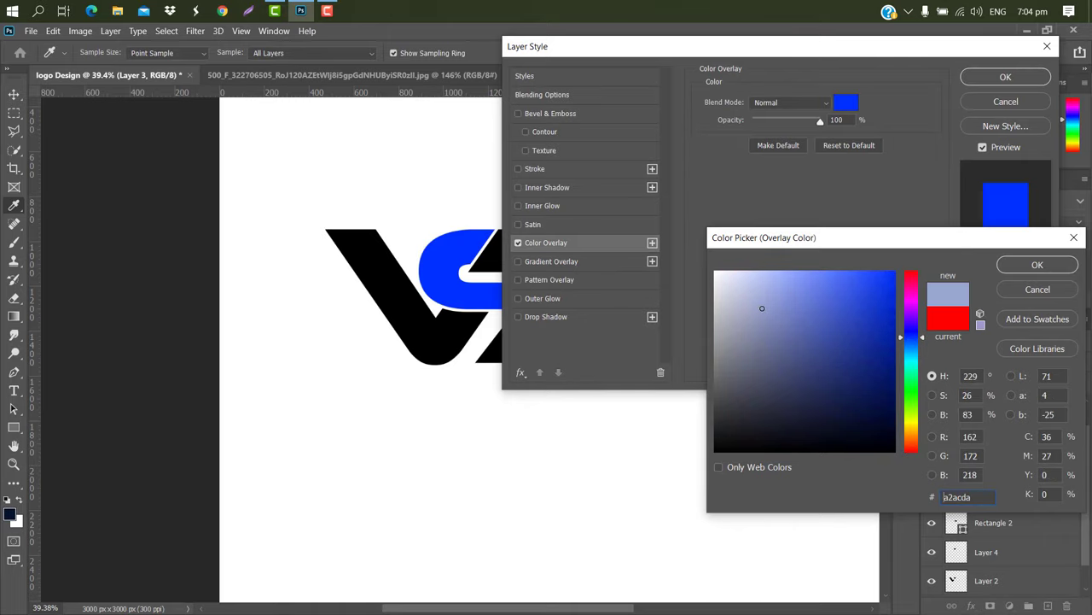
click(1037, 265)
click(1006, 77)
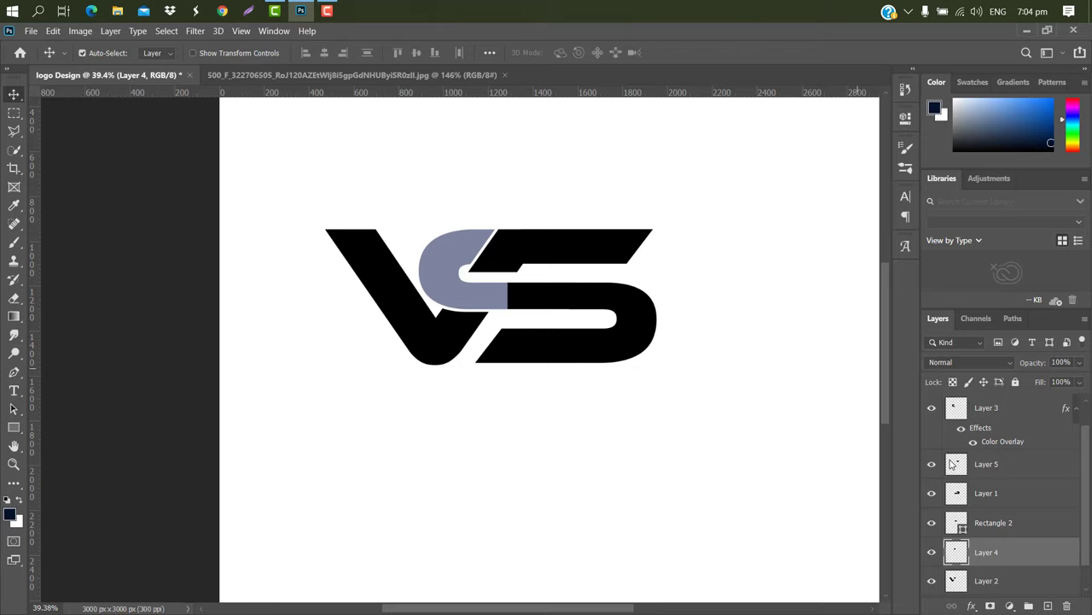
Give Layer 4 a red #ff0000 Color Overlay
double_click(1015, 555)
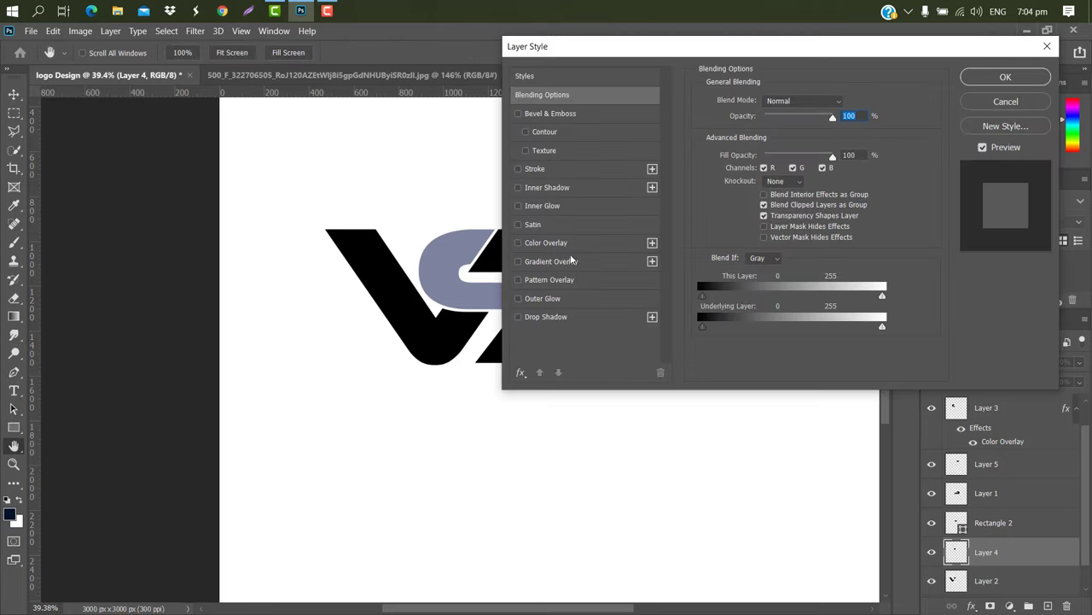
click(568, 242)
click(846, 103)
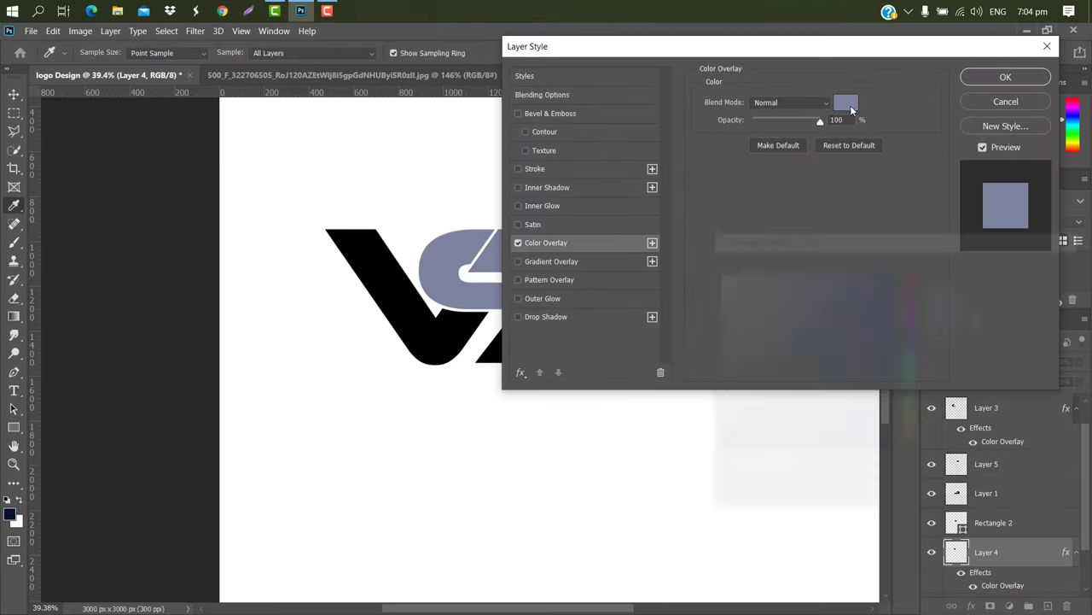
click(914, 282)
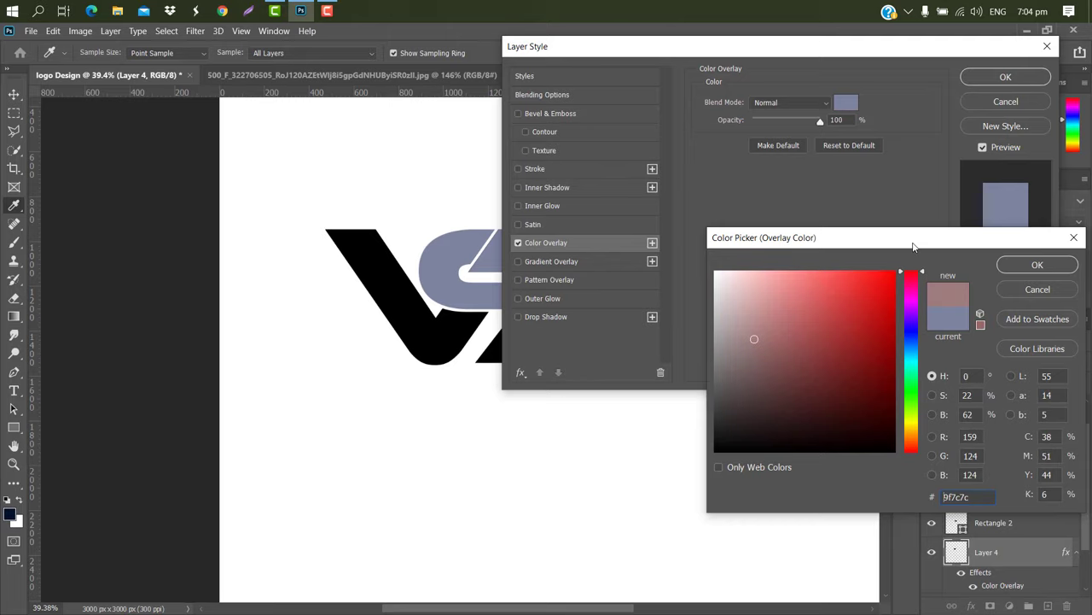
text(ff0000)
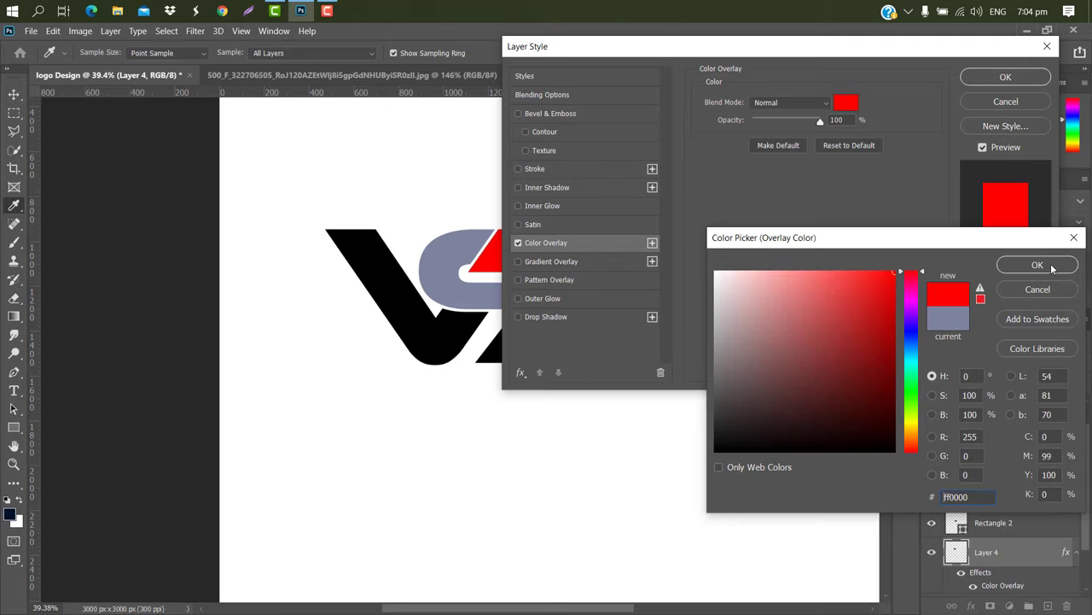
click(1050, 266)
click(999, 77)
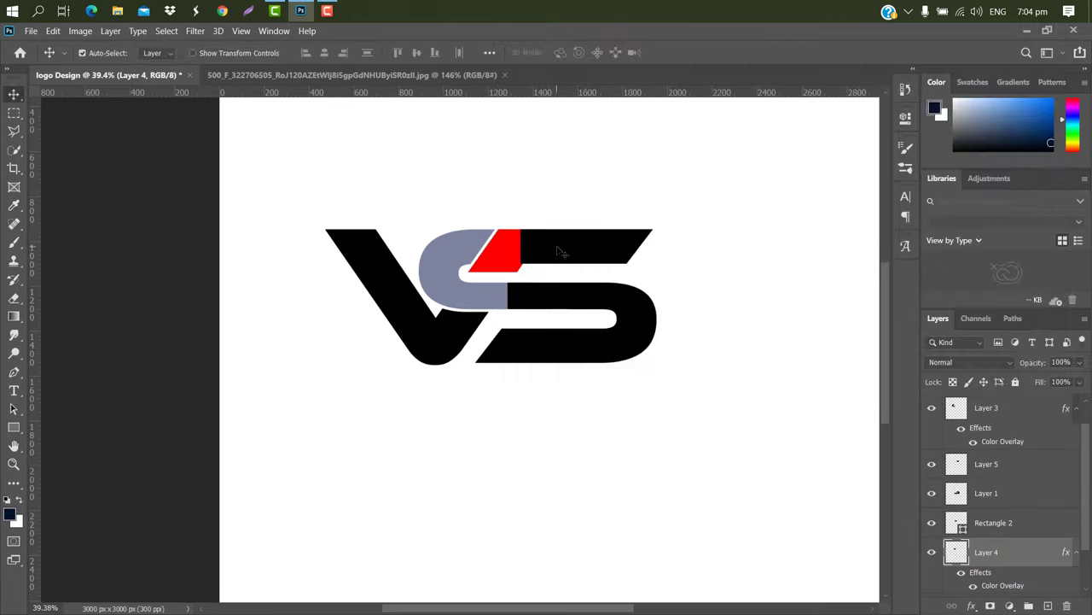
Add the same red Color Overlay to Rectangle 1 and the V layer
key(ctrl+z)
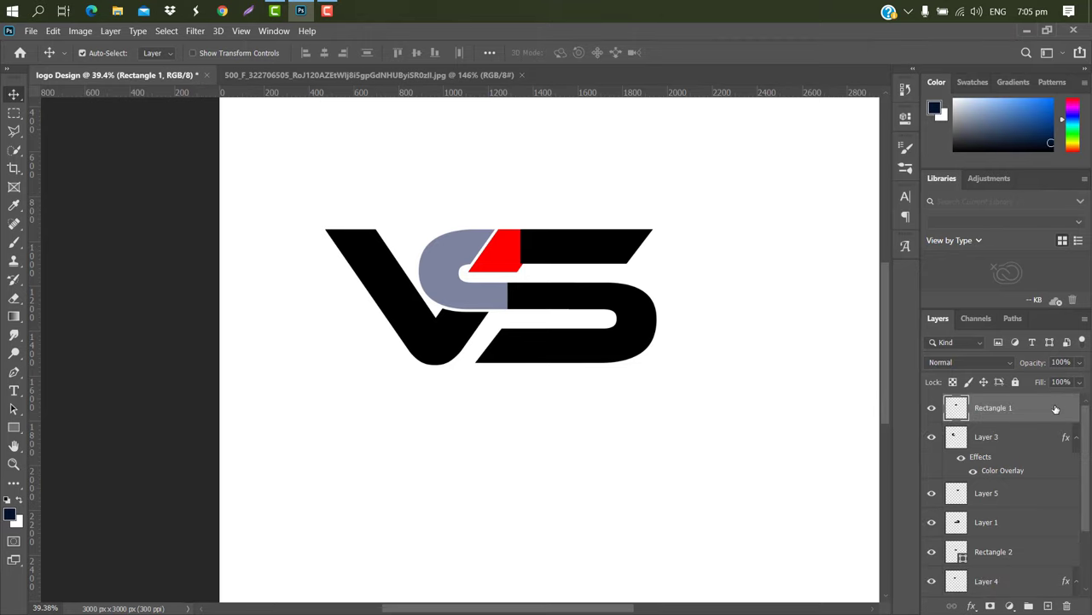
double_click(1054, 409)
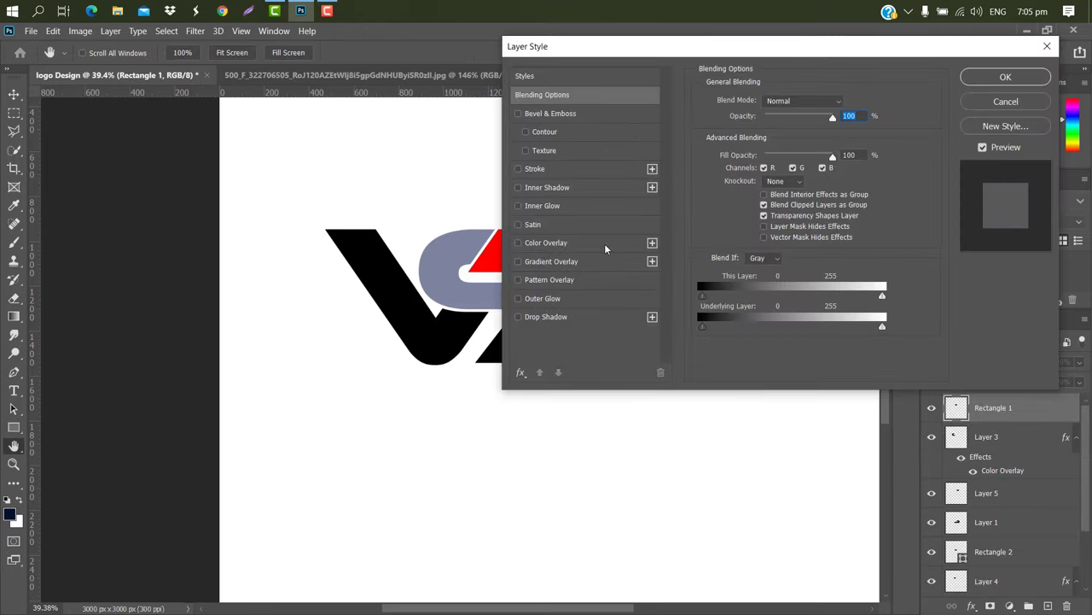
click(606, 244)
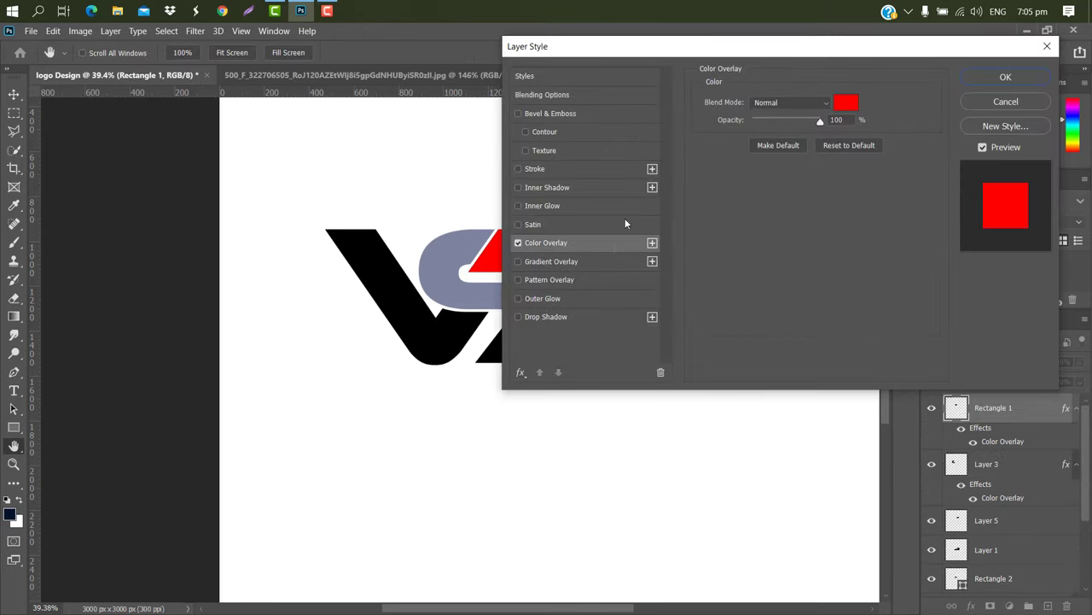
click(1005, 77)
click(474, 344)
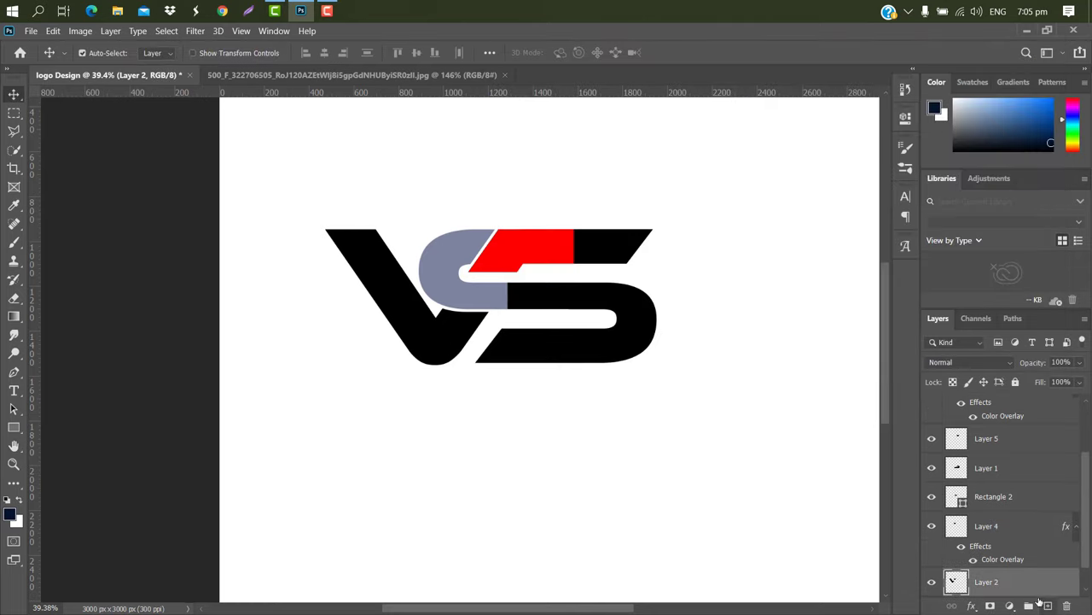
double_click(1020, 583)
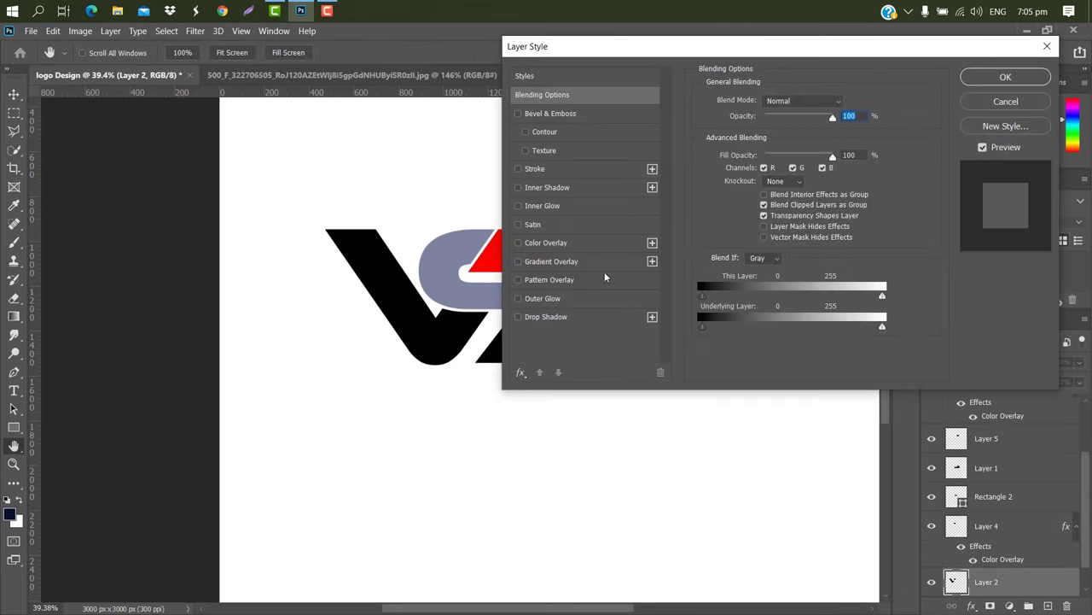
click(605, 242)
click(1005, 77)
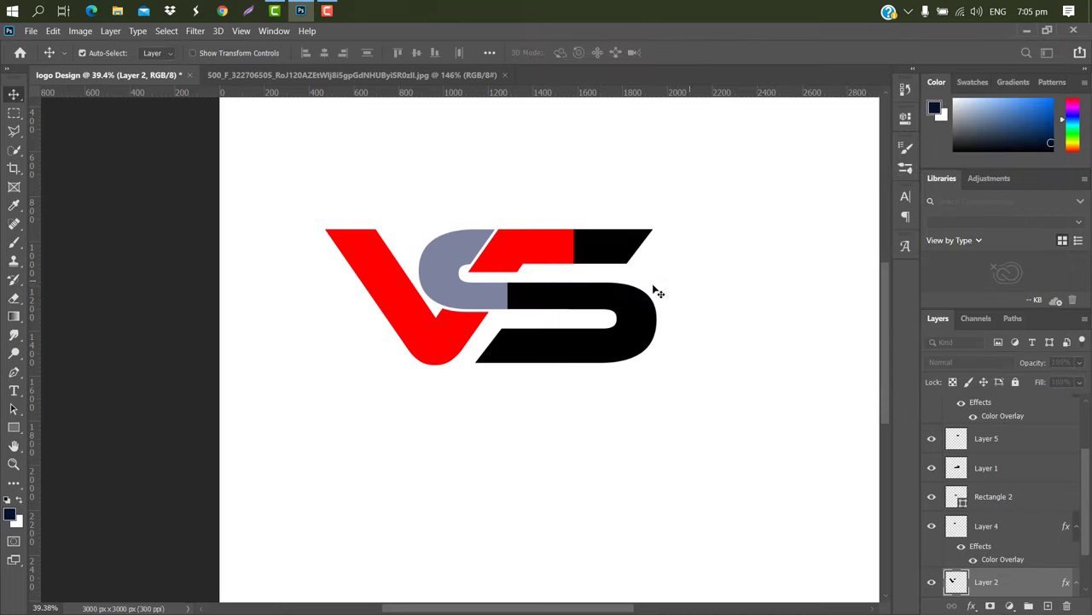
click(528, 301)
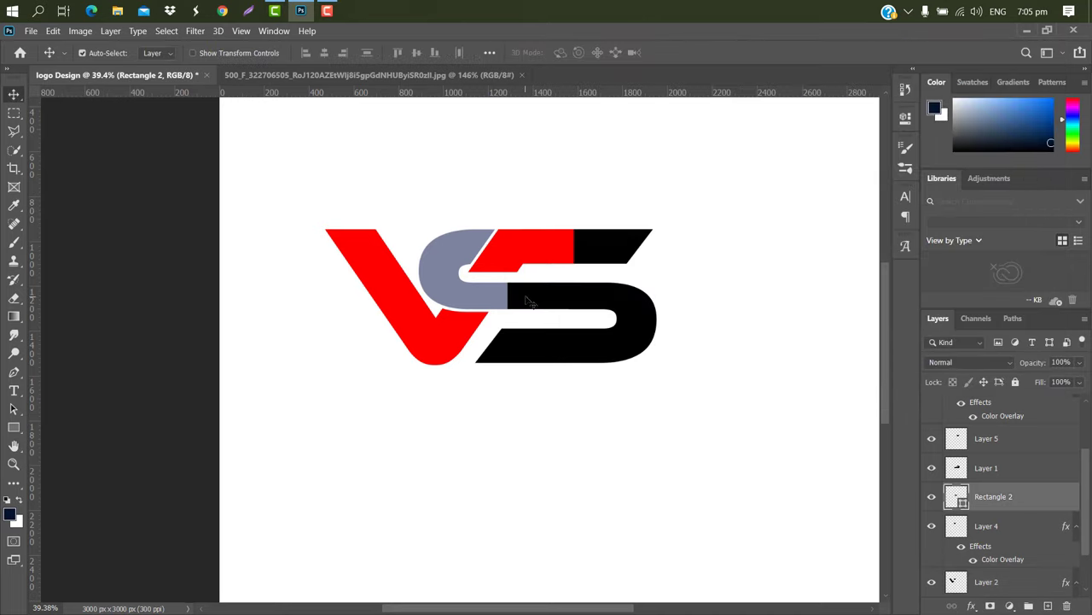
Make Rectangle 2 and Layer 1 gray-blue #7c839f, sampled from the S's curve
double_click(961, 502)
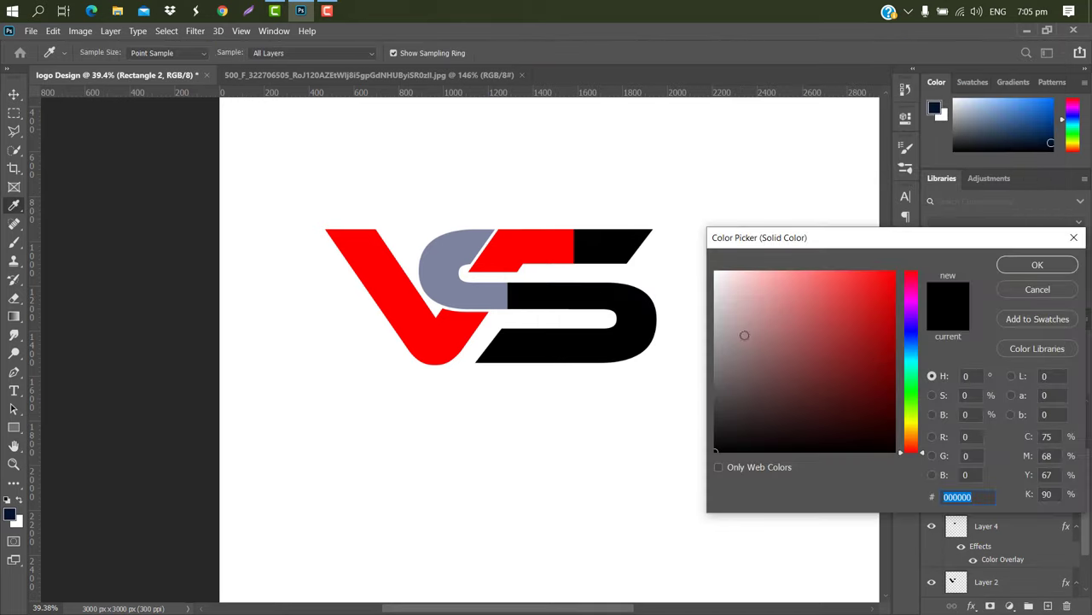
click(459, 255)
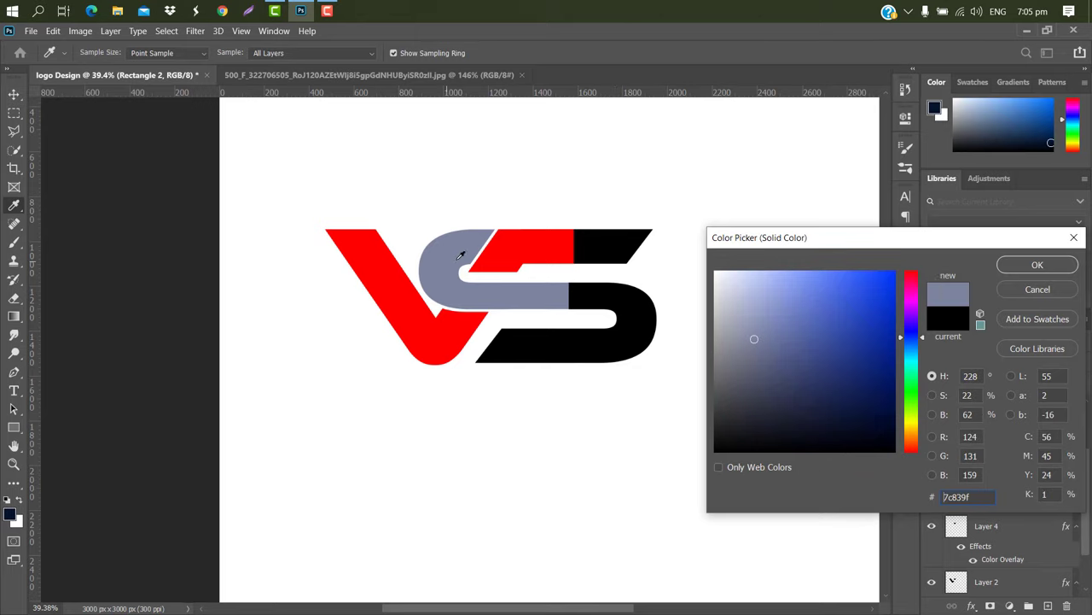
click(1029, 266)
click(616, 305)
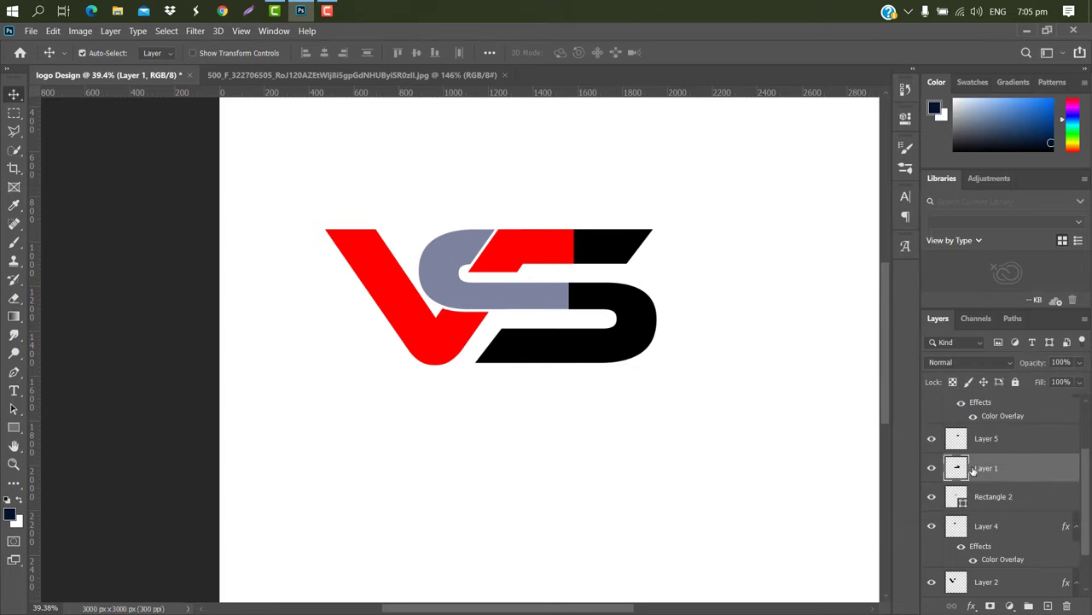
double_click(1032, 472)
click(580, 244)
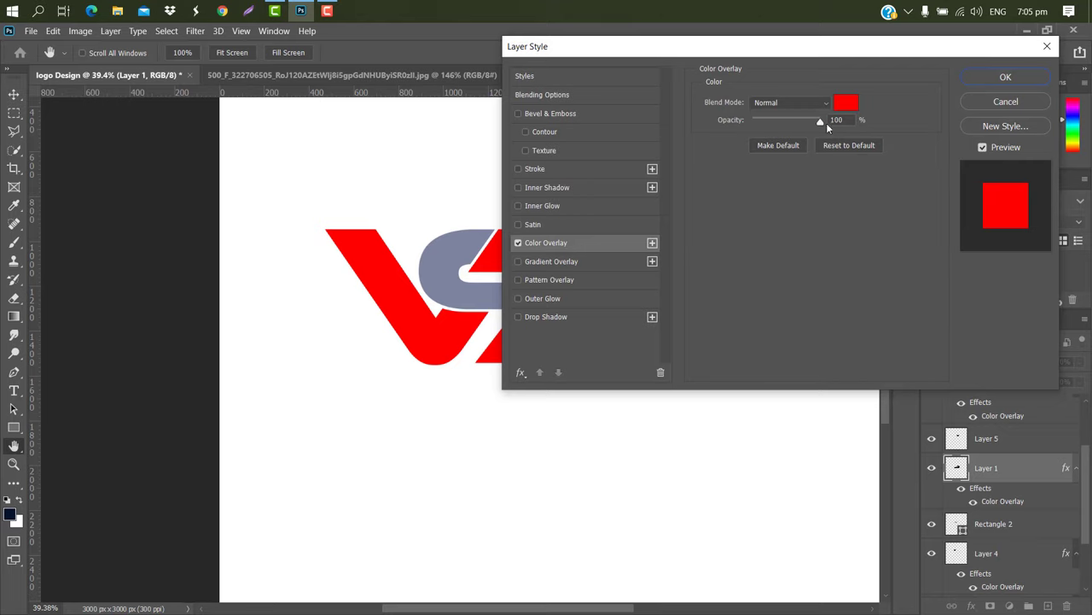
click(846, 103)
click(431, 254)
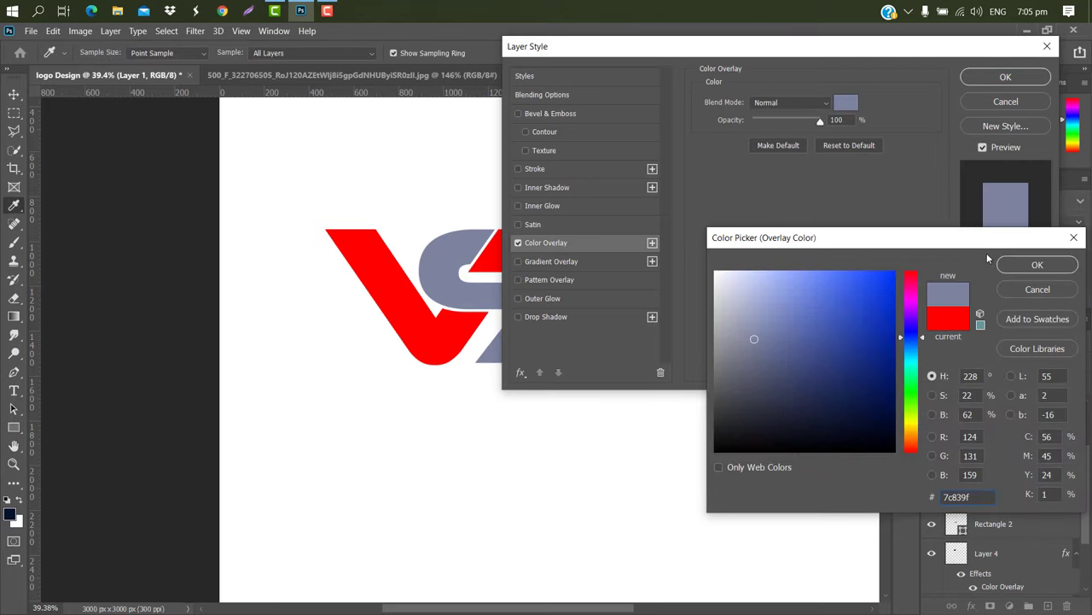
click(1014, 266)
click(1007, 77)
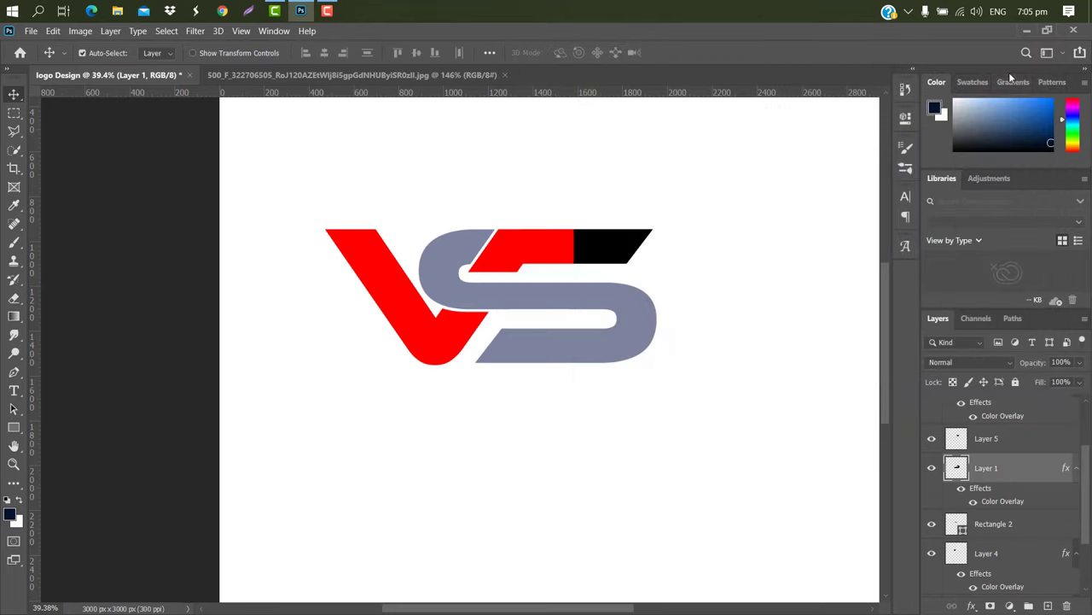
Give Layer 5, the S's top bar, a red #ff0000 Color Overlay sampled from the V
click(591, 257)
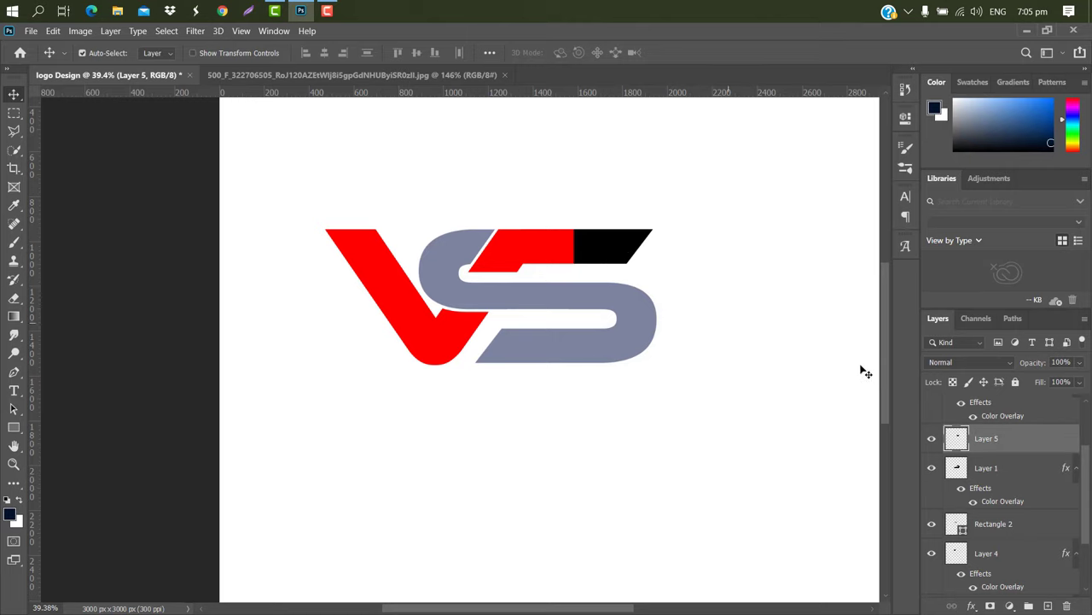
double_click(1000, 438)
click(600, 242)
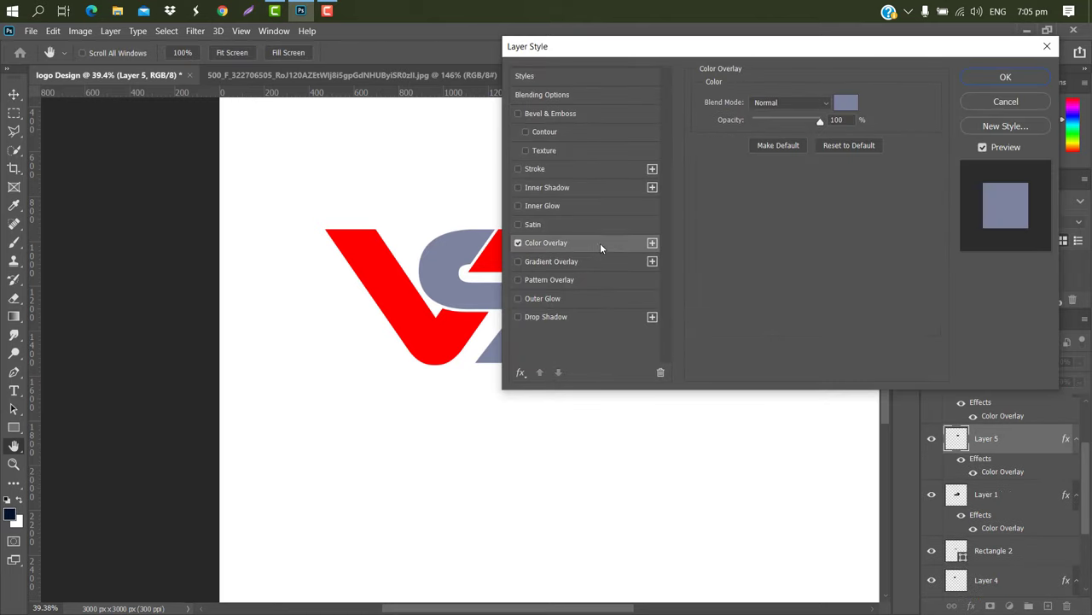
click(846, 103)
click(397, 261)
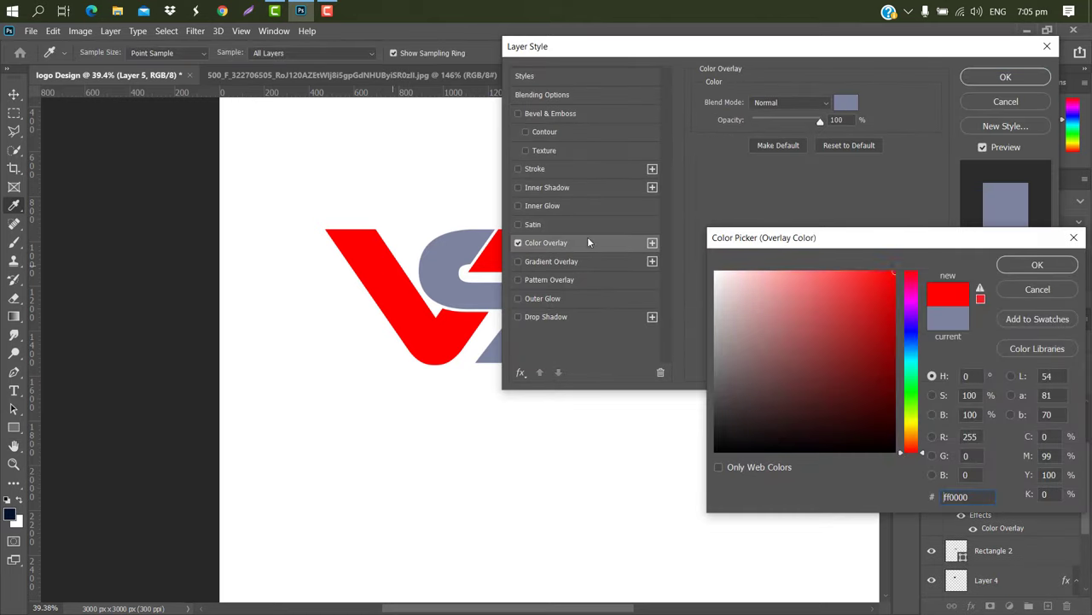
click(1037, 265)
click(1006, 78)
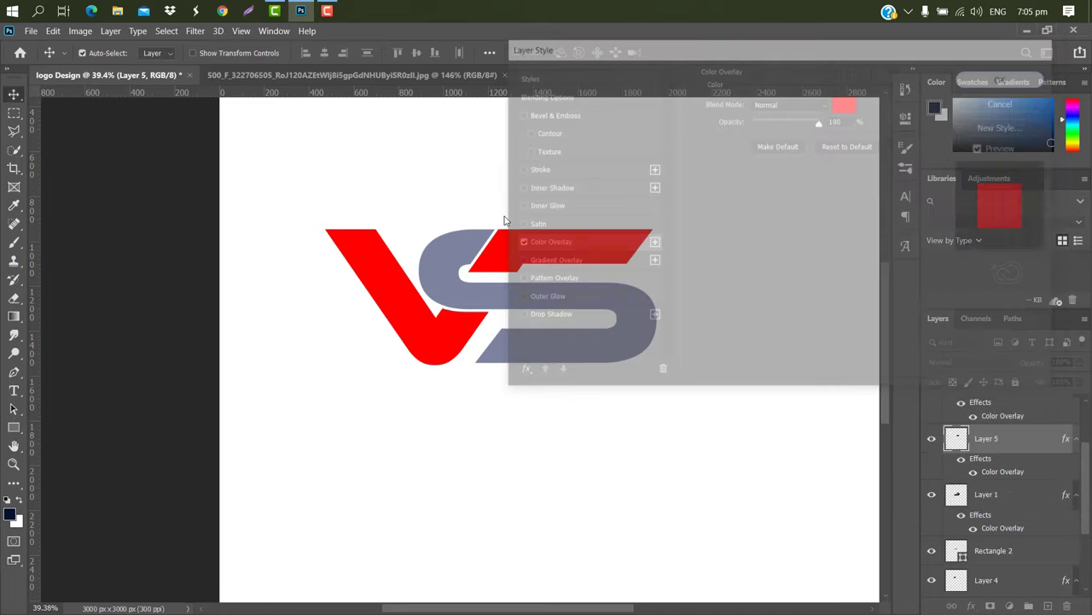
key(ctrl+0)
scroll(1086, 424, up, 3)
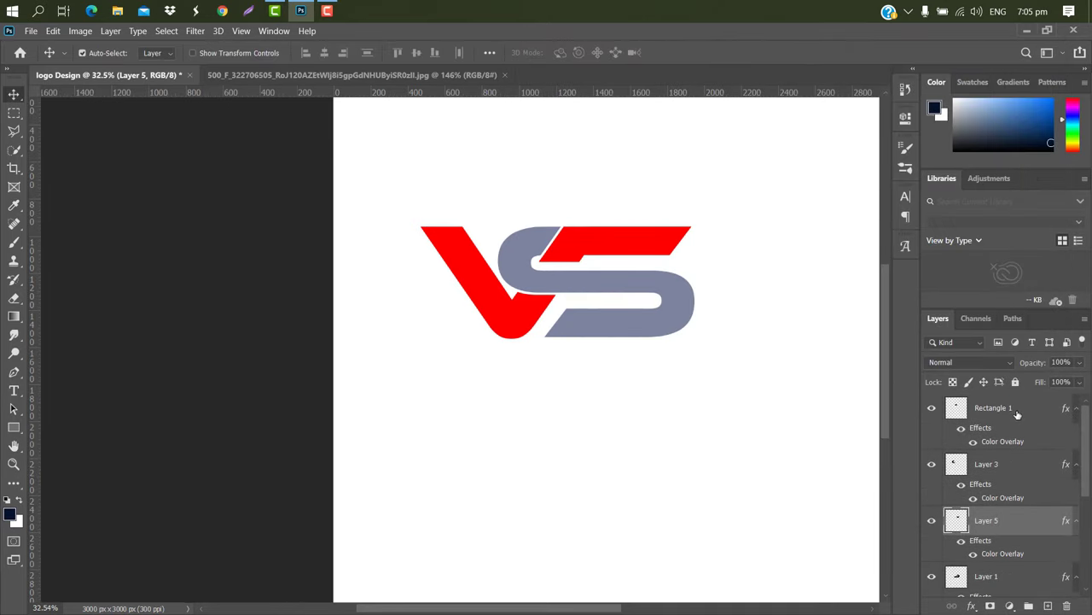
Select all the VS logo layers together, including Layer 1, Rectangle 2, Layer 4 and Layer 2
ctrl+click(1018, 413)
ctrl+click(1008, 470)
ctrl+click(1002, 579)
scroll(1089, 482, down, 3)
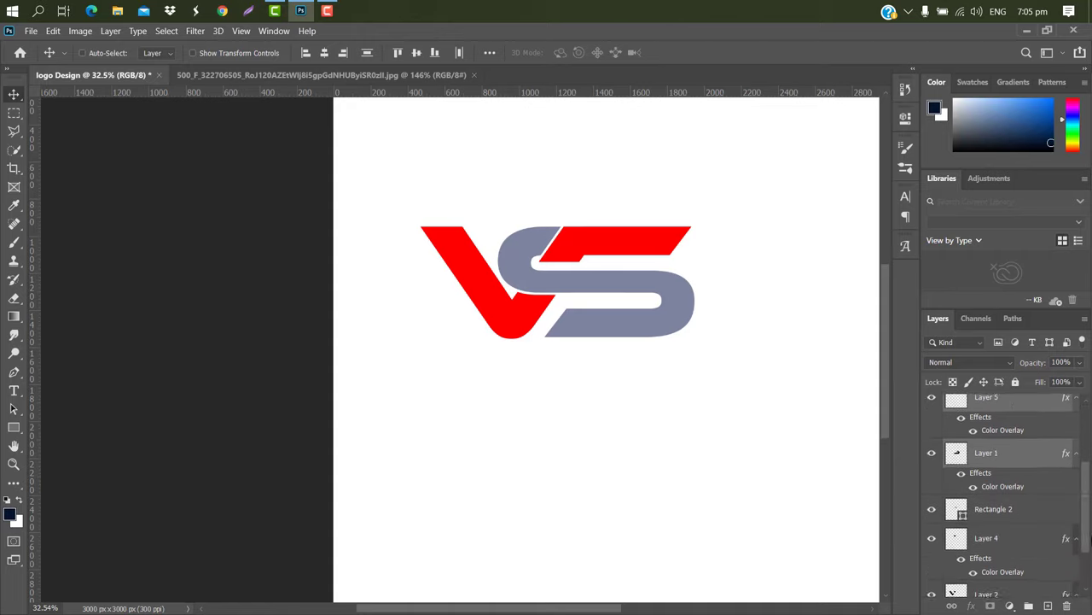
ctrl+click(1050, 487)
ctrl+click(1022, 517)
ctrl+click(1021, 568)
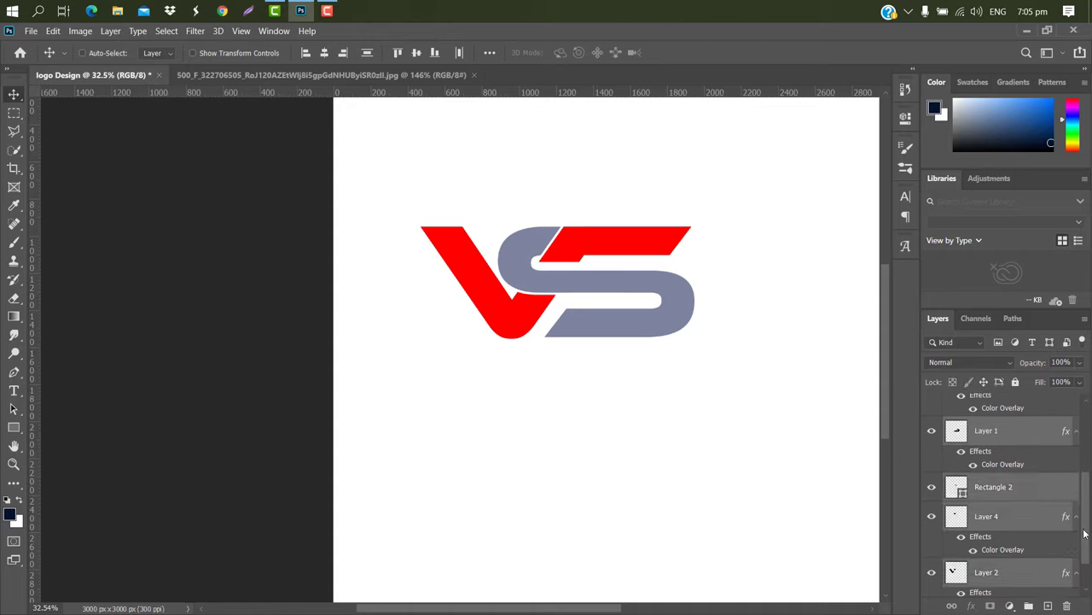
scroll(1021, 546, down, 2)
Move the selected logo layers as one, centred horizontally and slightly lower on the canvas
key(ctrl+t)
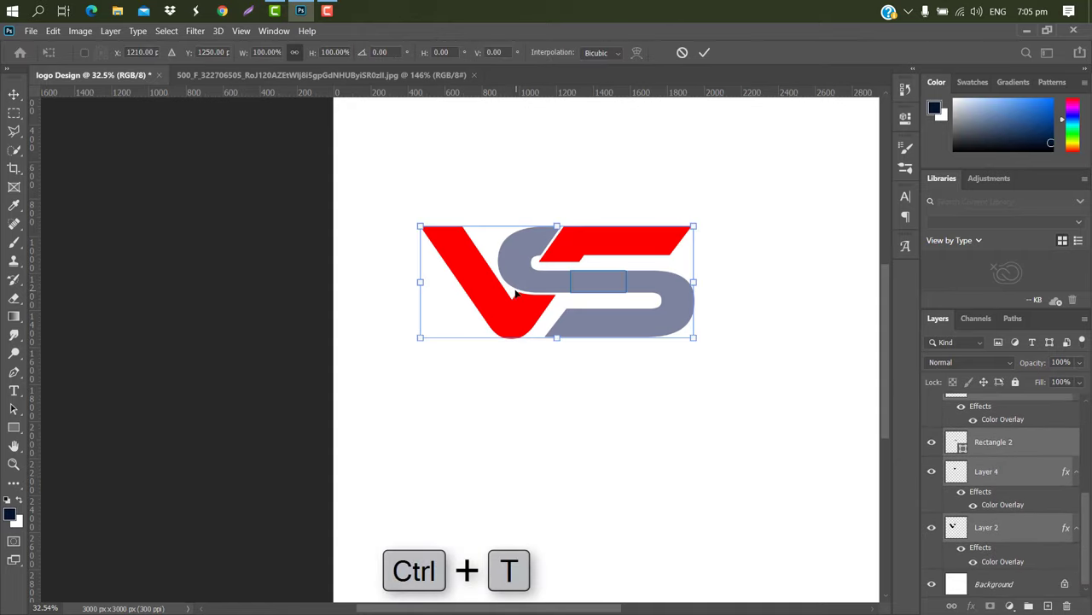
drag(599, 321, 906, 416)
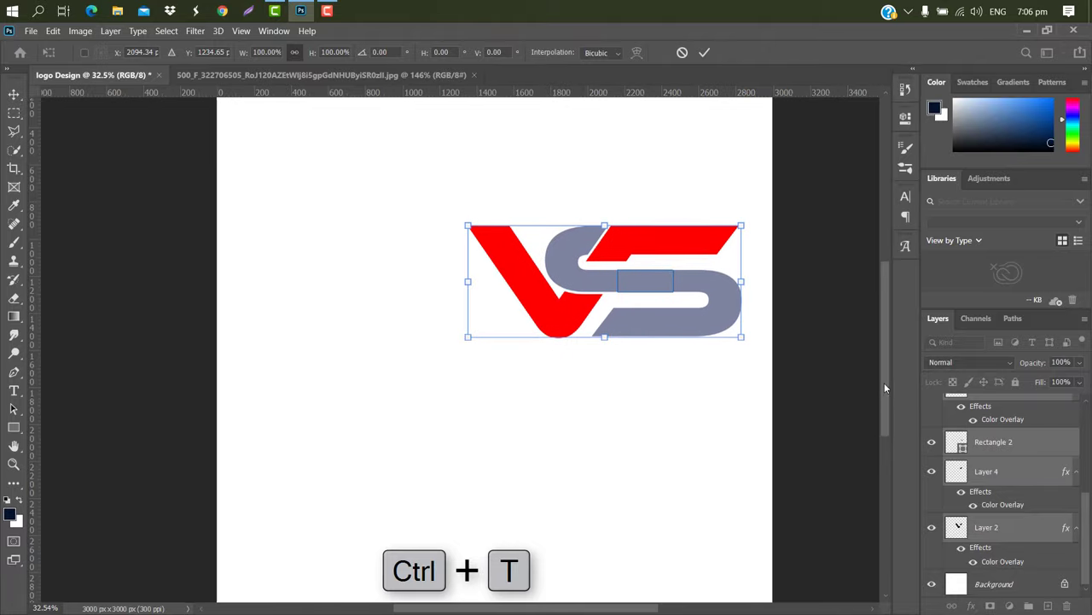
mouse_move(676, 273)
mouse_down()
mouse_move(566, 391)
mouse_move(564, 371)
mouse_up()
click(704, 53)
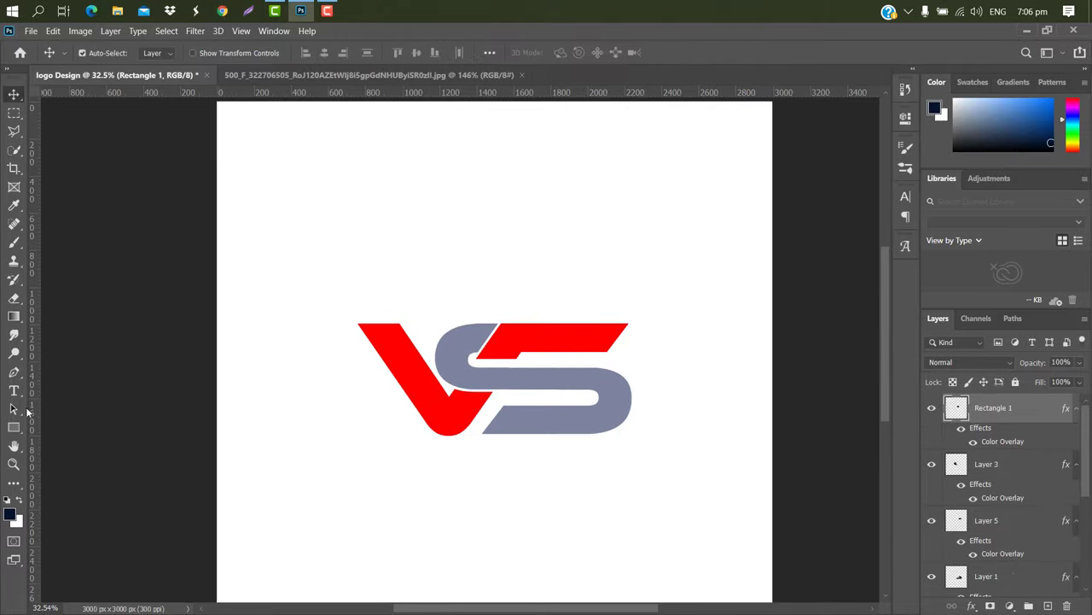
Type 'VECTOR STOCK' below the monogram and scale it to 54.17%, centred beneath it
click(372, 460)
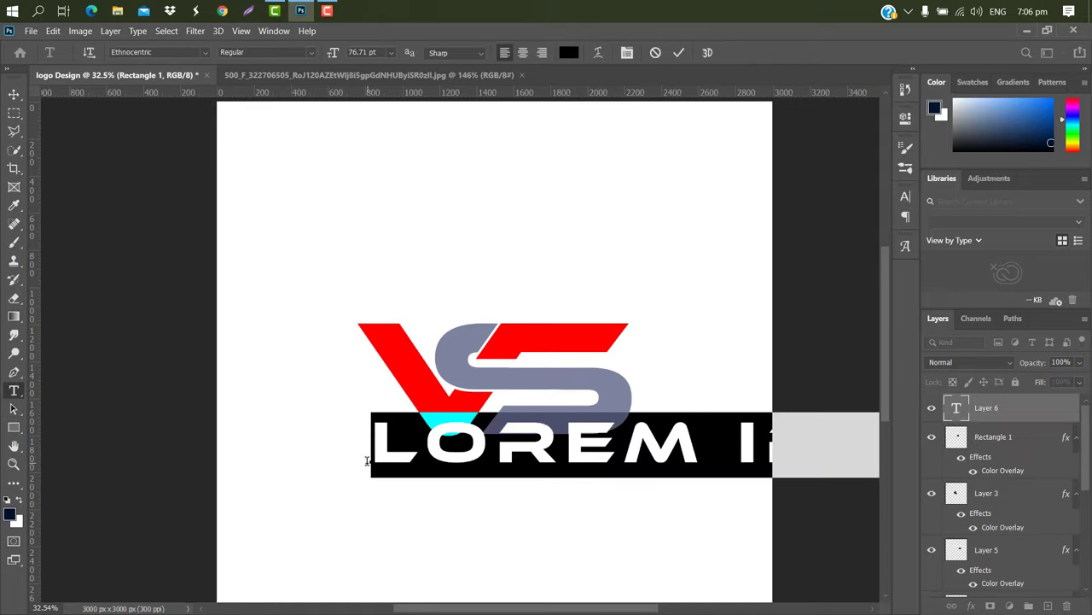
key(BackSpace)
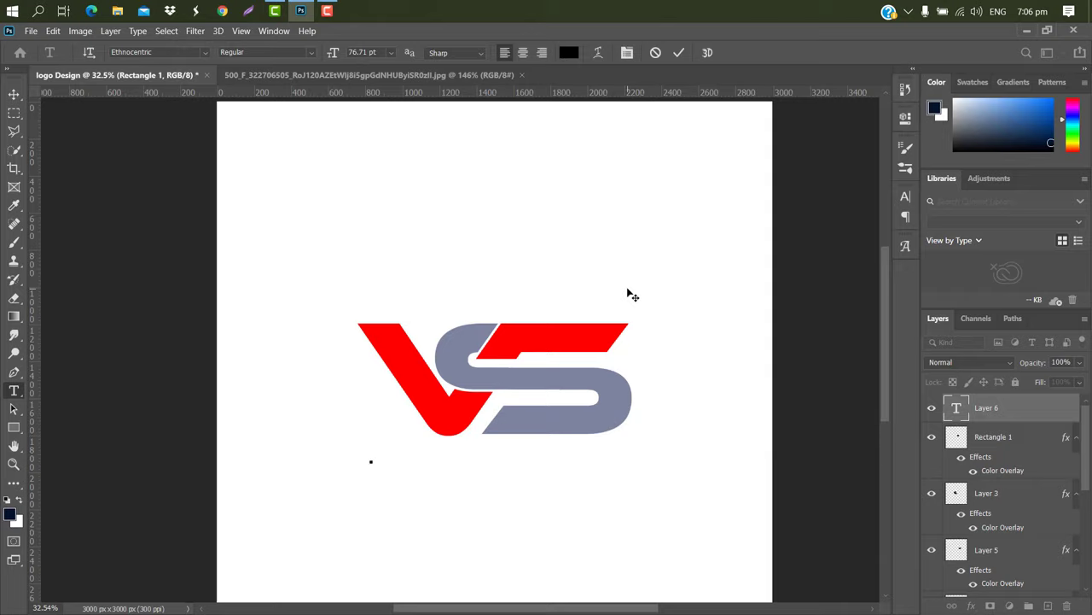
text(VECTO)
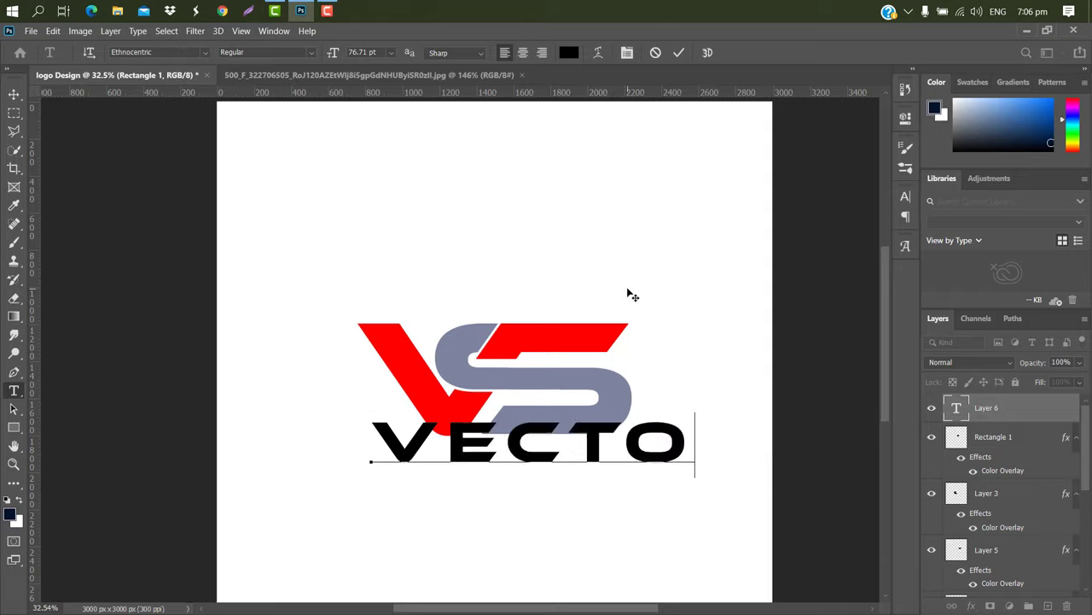
text(R)
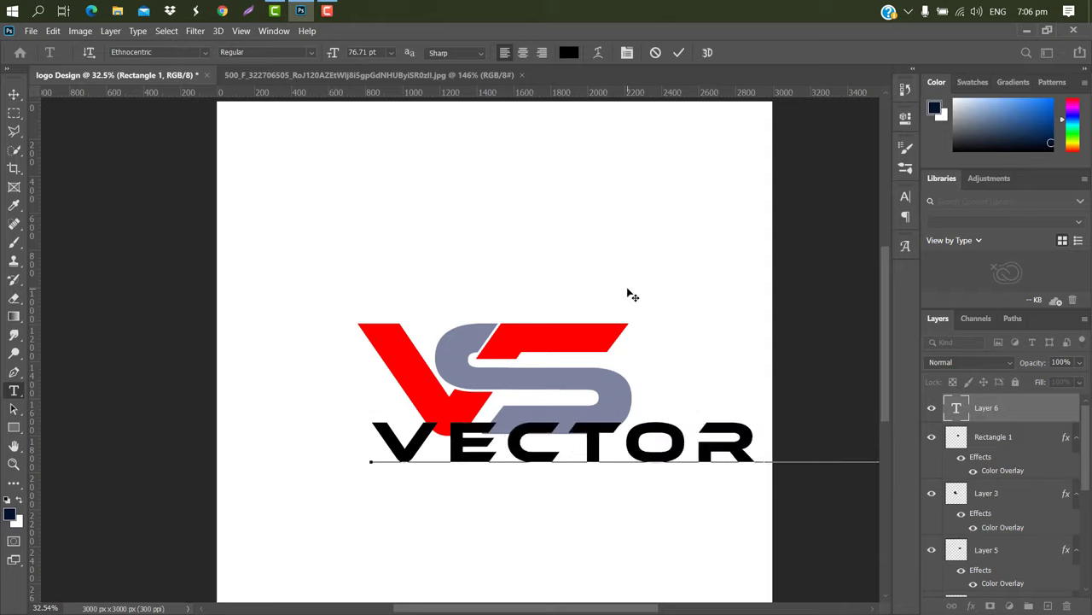
click(678, 53)
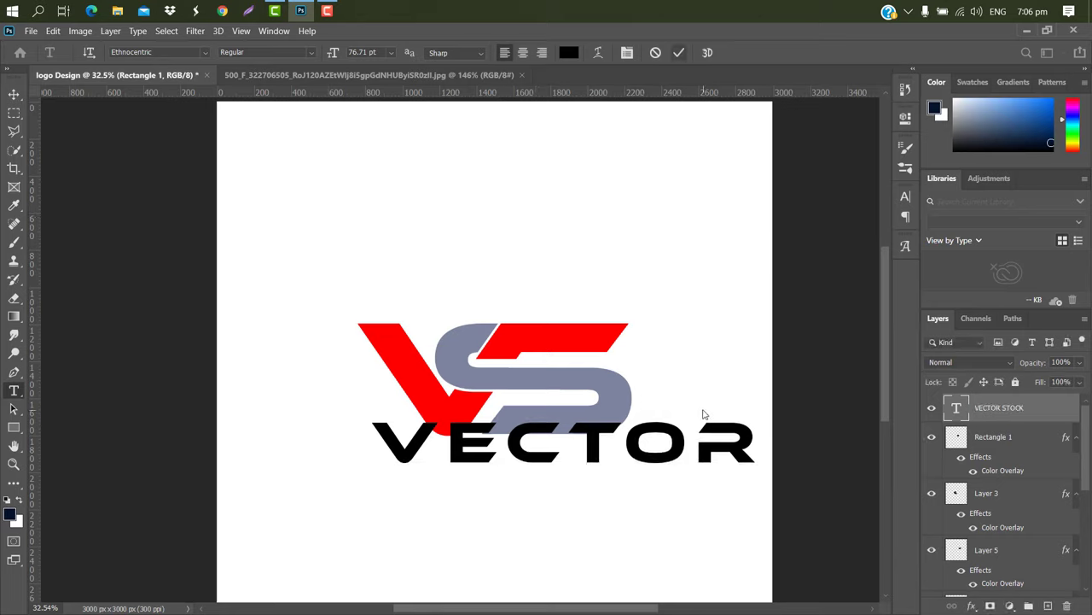
key(ctrl+t)
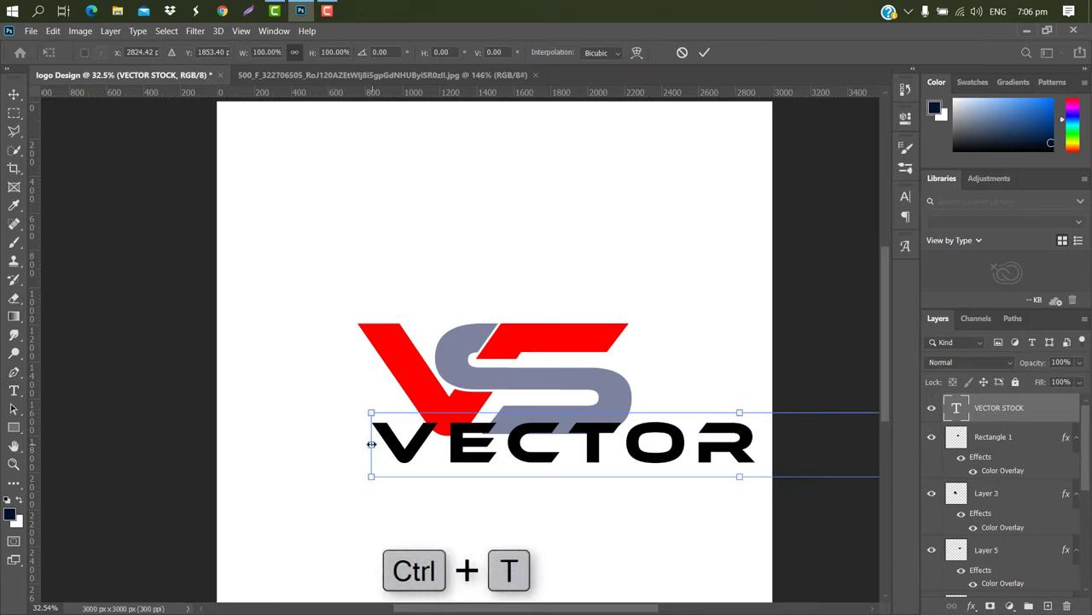
mouse_move(371, 444)
mouse_down()
mouse_move(793, 461)
mouse_move(424, 459)
mouse_move(425, 469)
mouse_up()
click(704, 52)
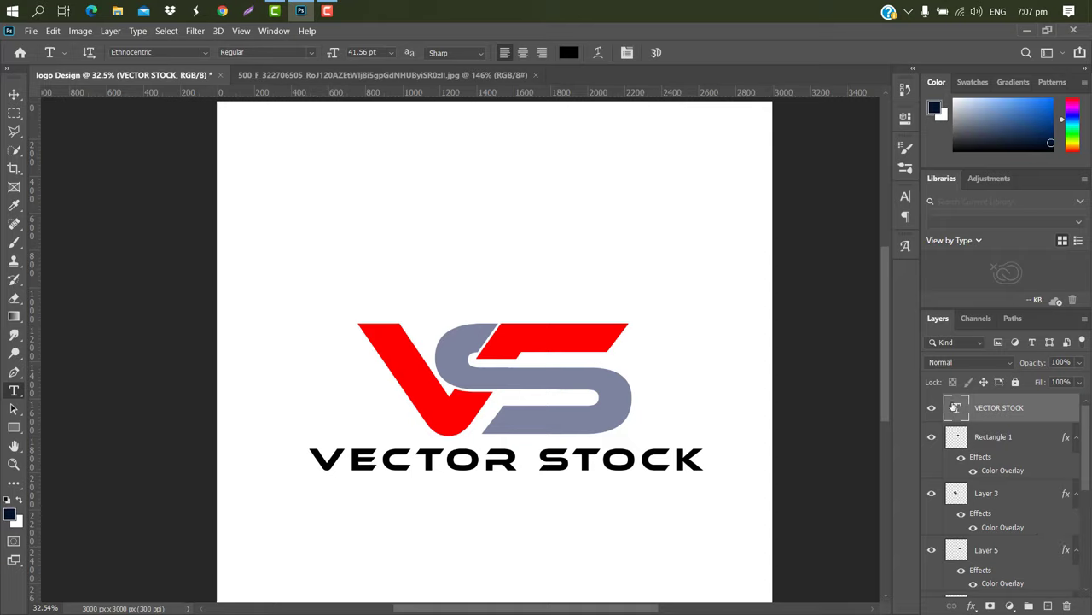
Colour the word VECTOR gray-blue #7c839f, sampled from the S
double_click(955, 407)
click(519, 450)
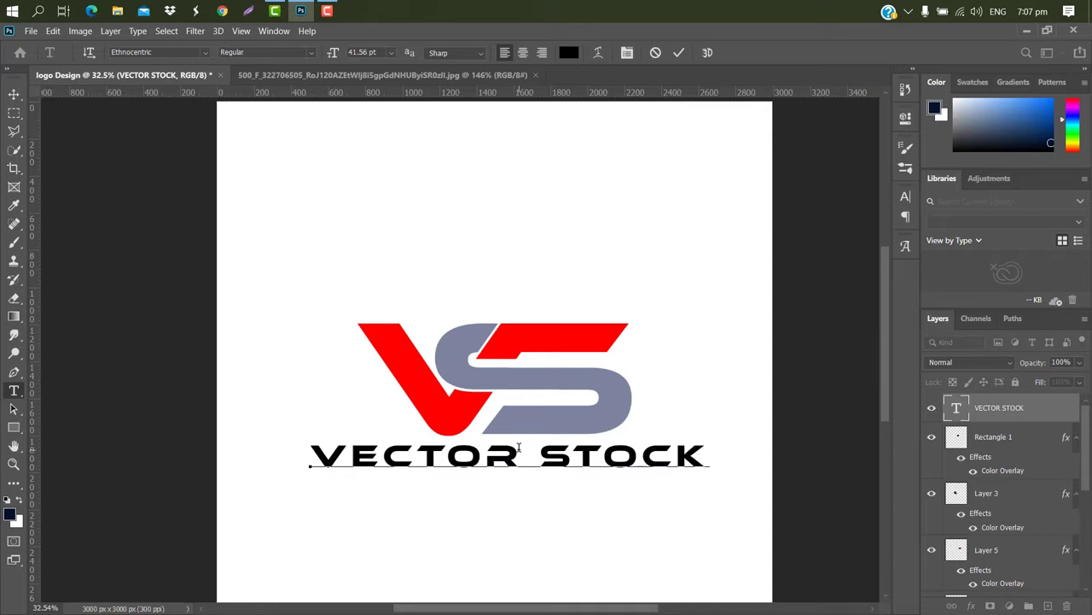
drag(518, 450, 300, 433)
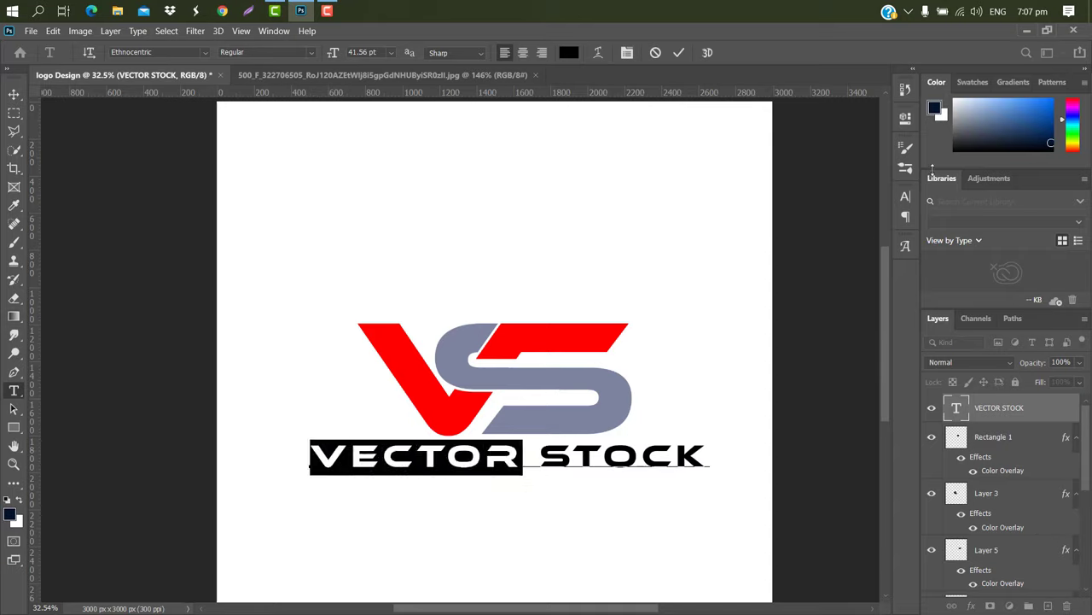
click(905, 199)
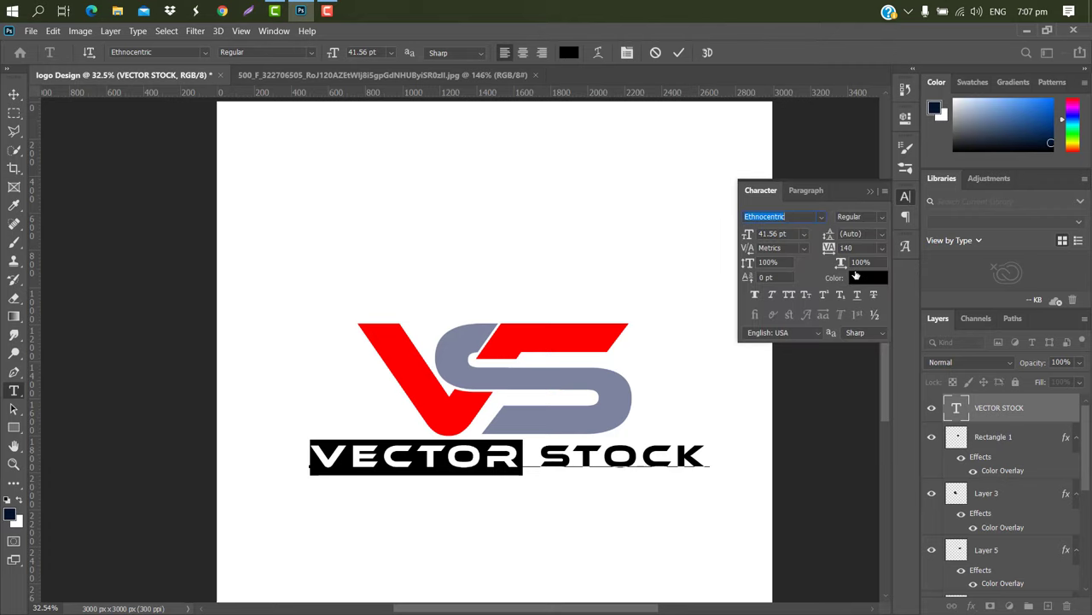
click(857, 276)
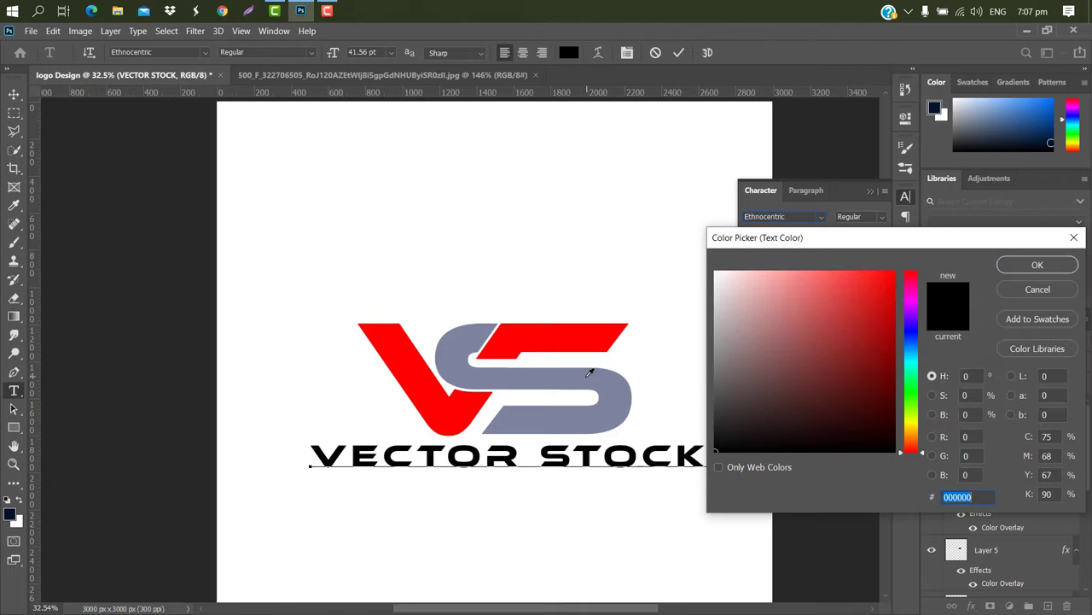
click(589, 373)
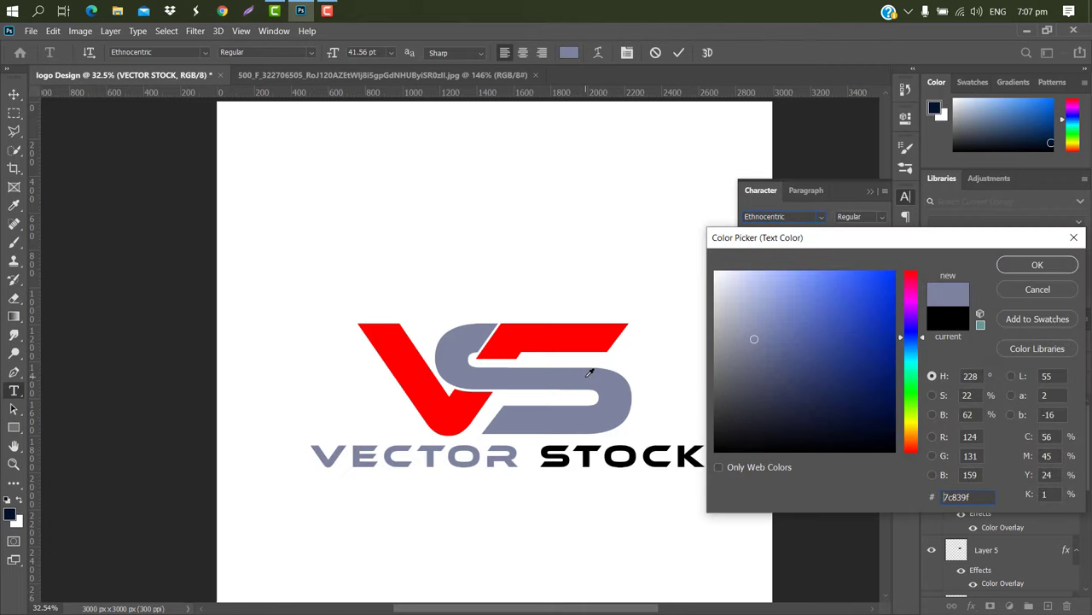
click(1046, 266)
Colour the word STOCK red #ff0000, sampled from the monogram, and commit the text
mouse_move(537, 456)
mouse_down()
mouse_move(652, 469)
mouse_move(739, 394)
mouse_up()
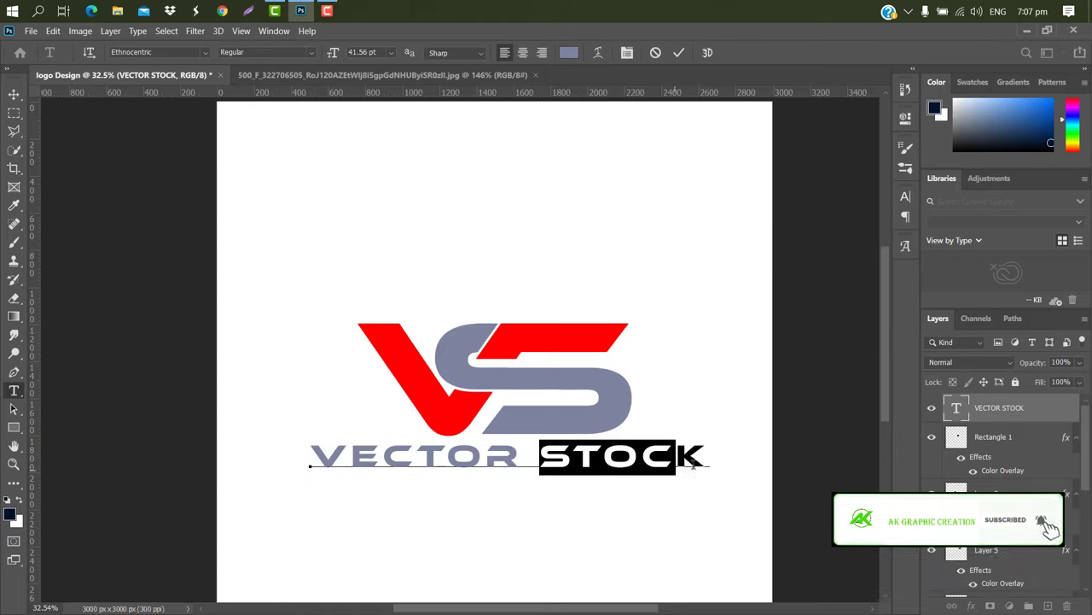
click(907, 197)
click(861, 276)
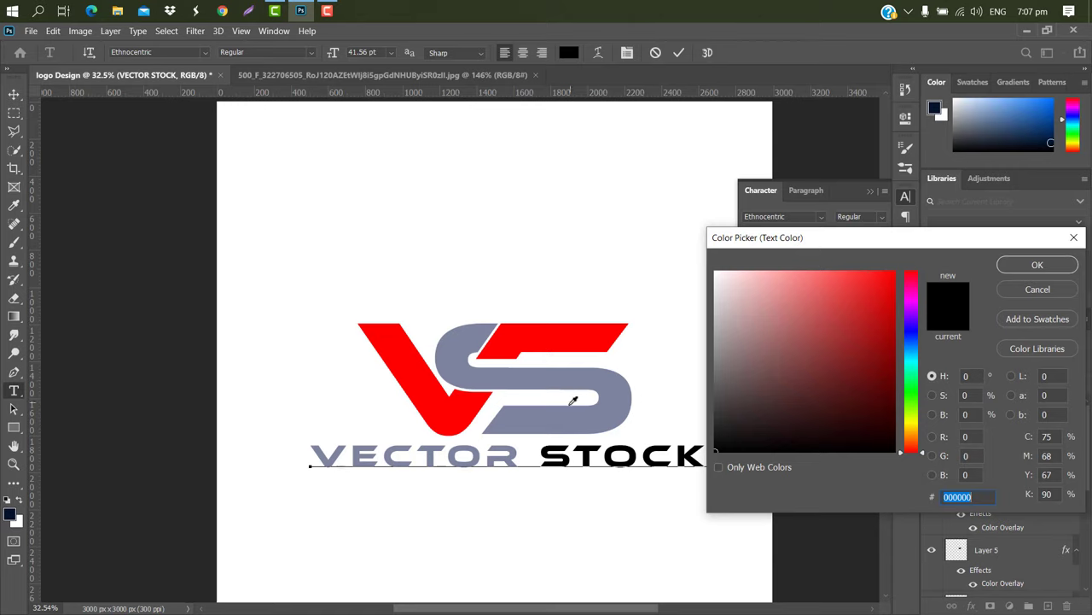
click(543, 337)
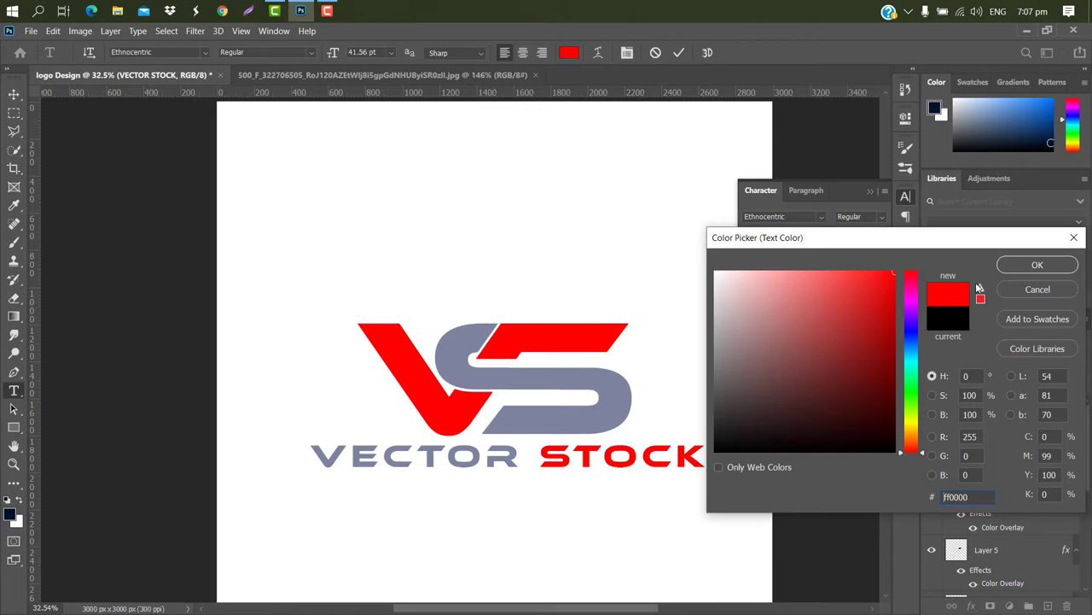
click(1037, 263)
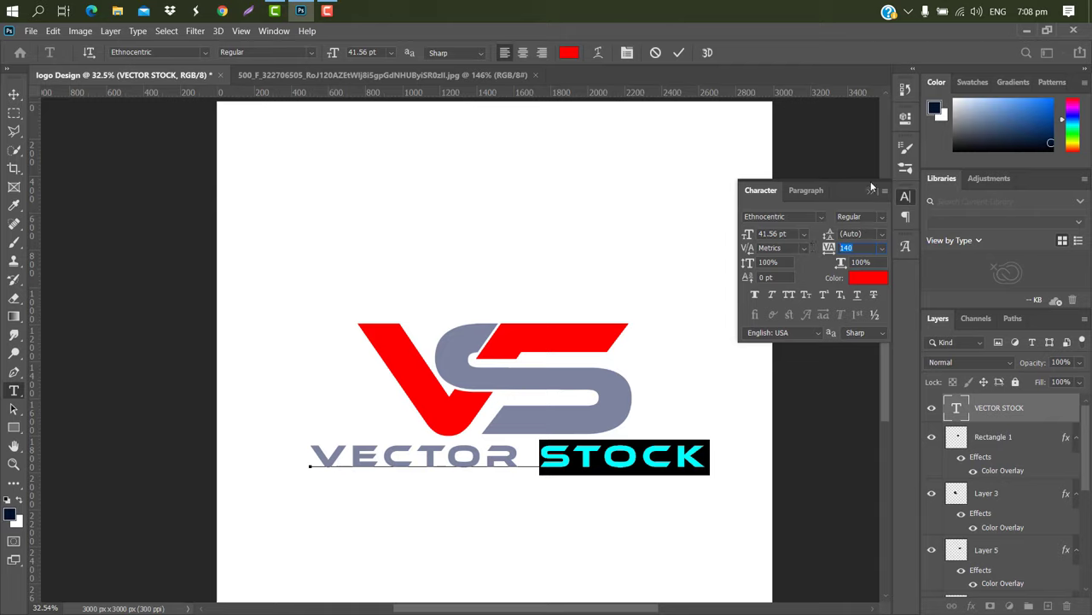
click(870, 188)
click(679, 52)
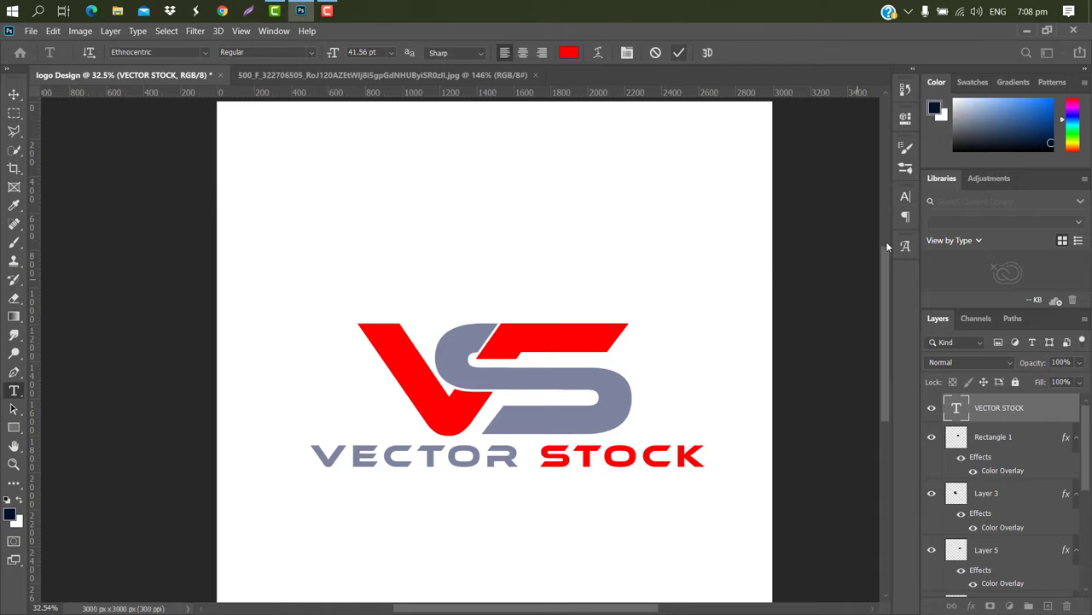
click(906, 197)
click(858, 247)
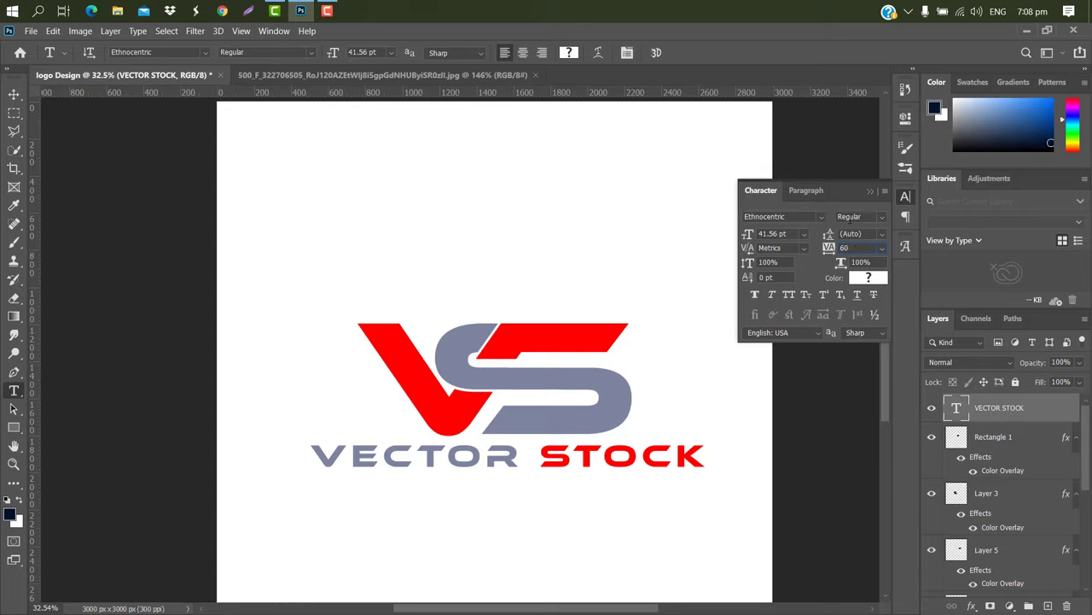
Enlarge the wordmark to 109.52% under the monogram and start a new text layer below it
click(869, 192)
key(ctrl+t)
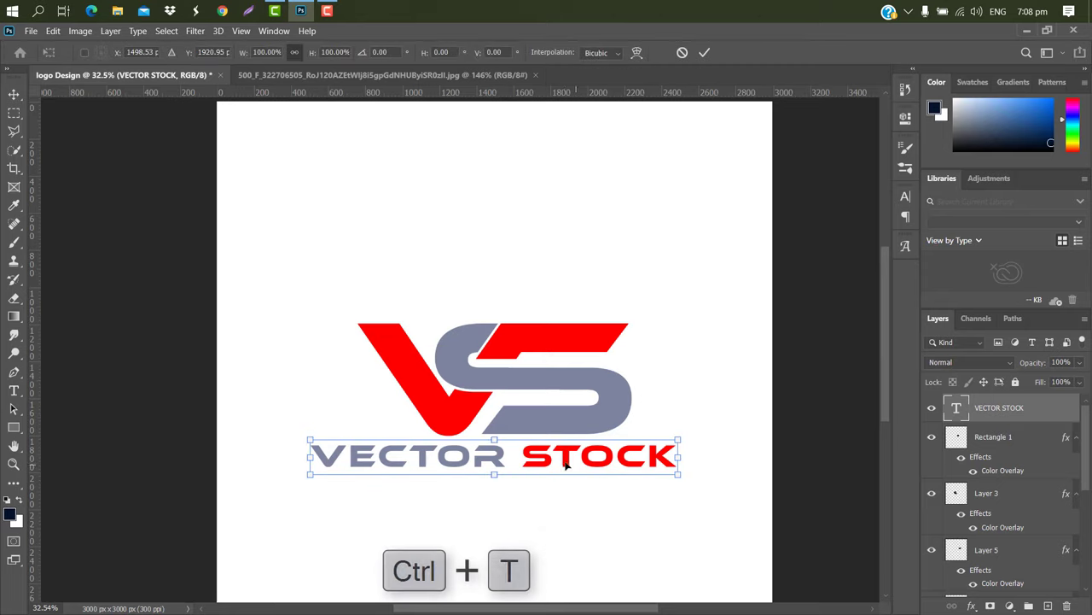
drag(589, 472, 561, 467)
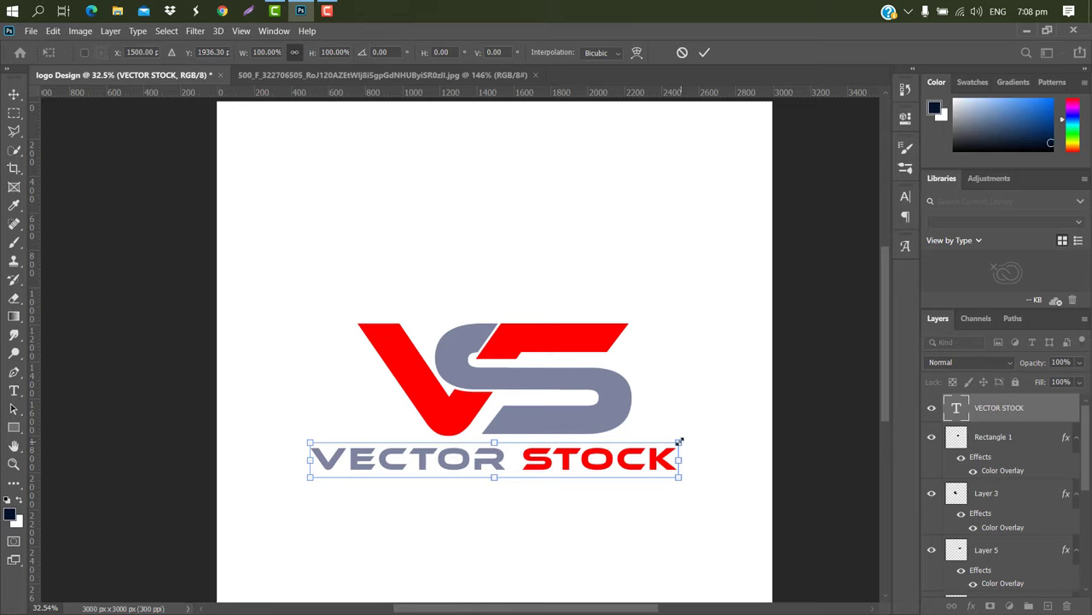
drag(680, 440, 708, 441)
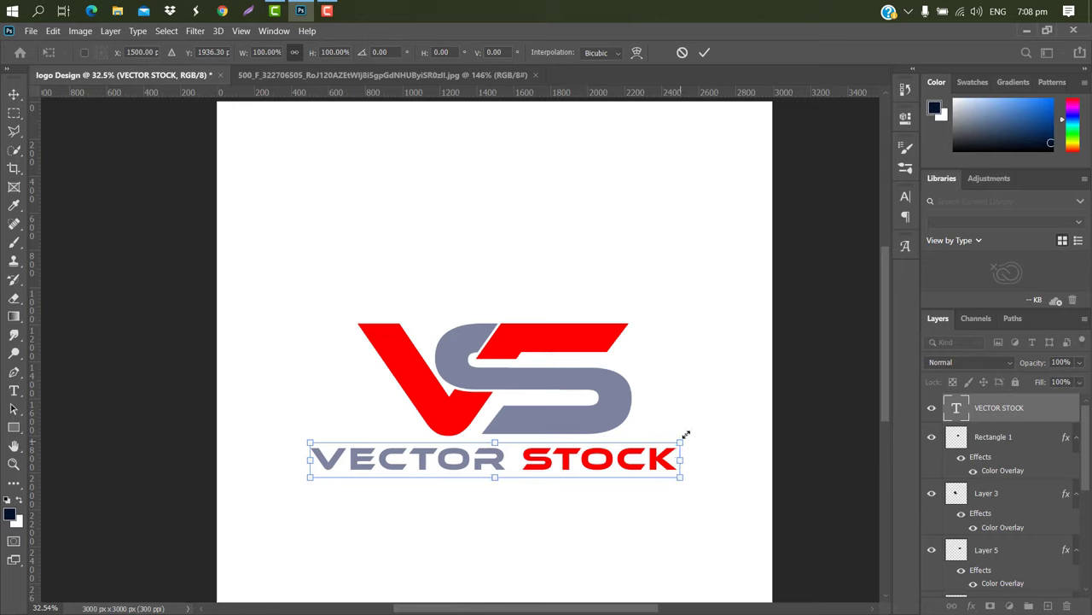
click(707, 53)
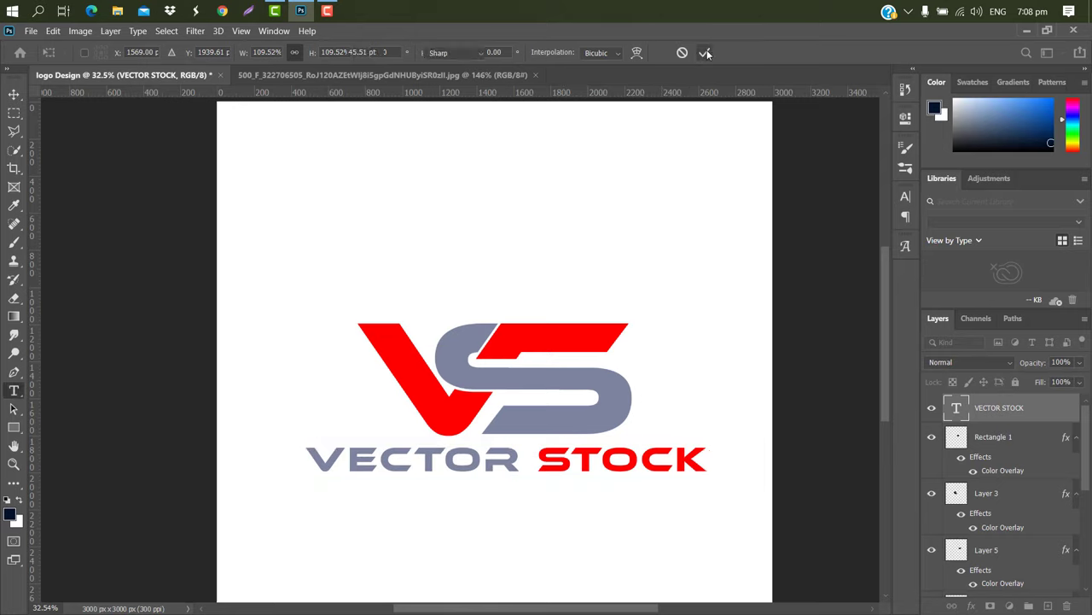
key(t)
click(325, 498)
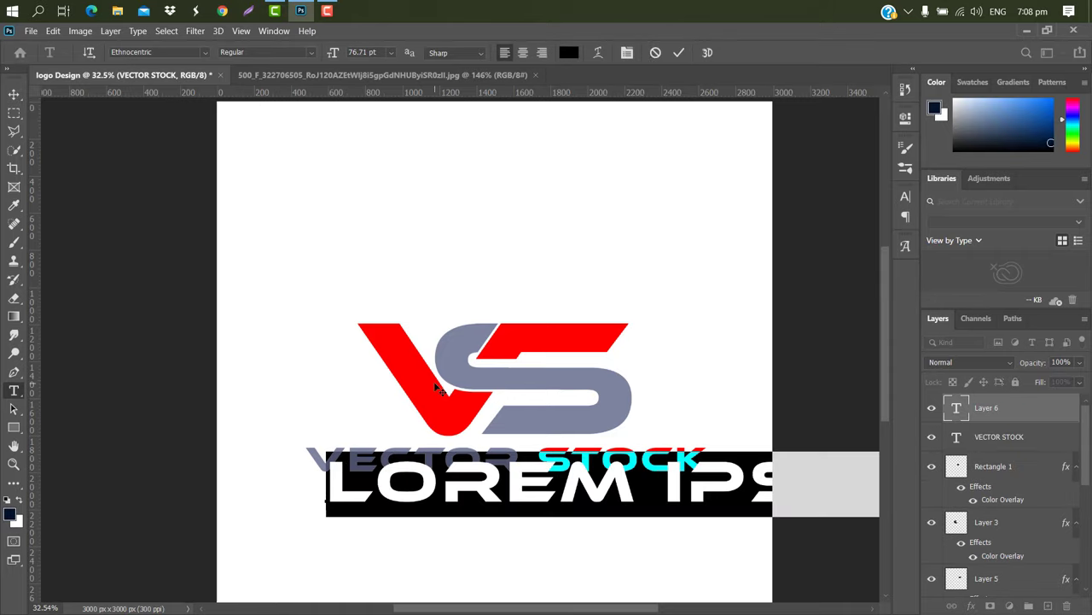
Type the tagline 'YOUR TAG GOES TO HERE', shrink it to 22.42 pt and centre it under VECTOR STOCK
key(BackSpace)
text(YOUR)
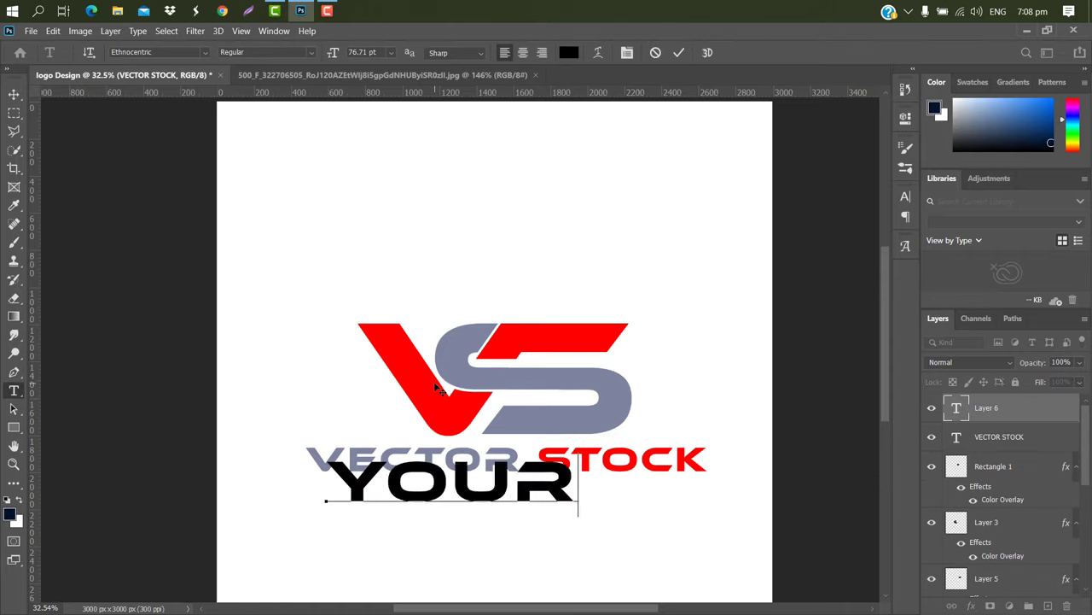
text( TA)
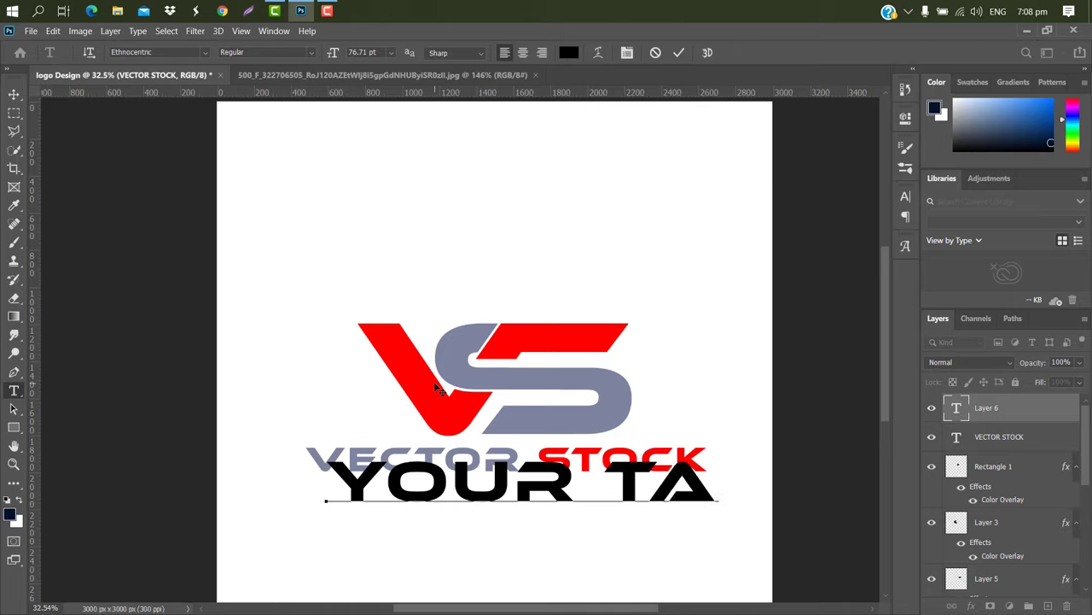
text(GINE)
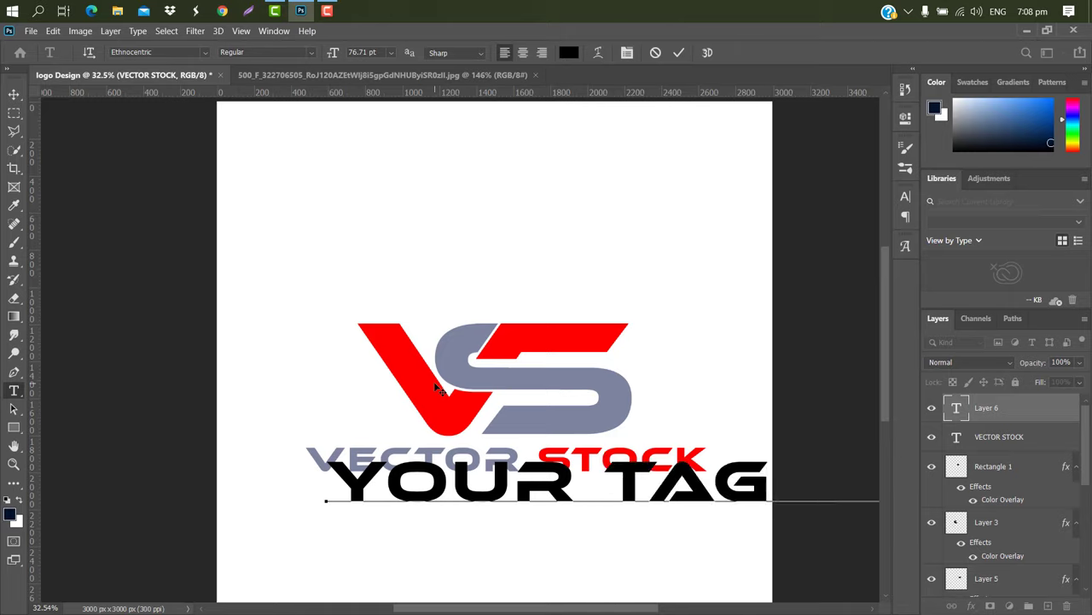
click(678, 52)
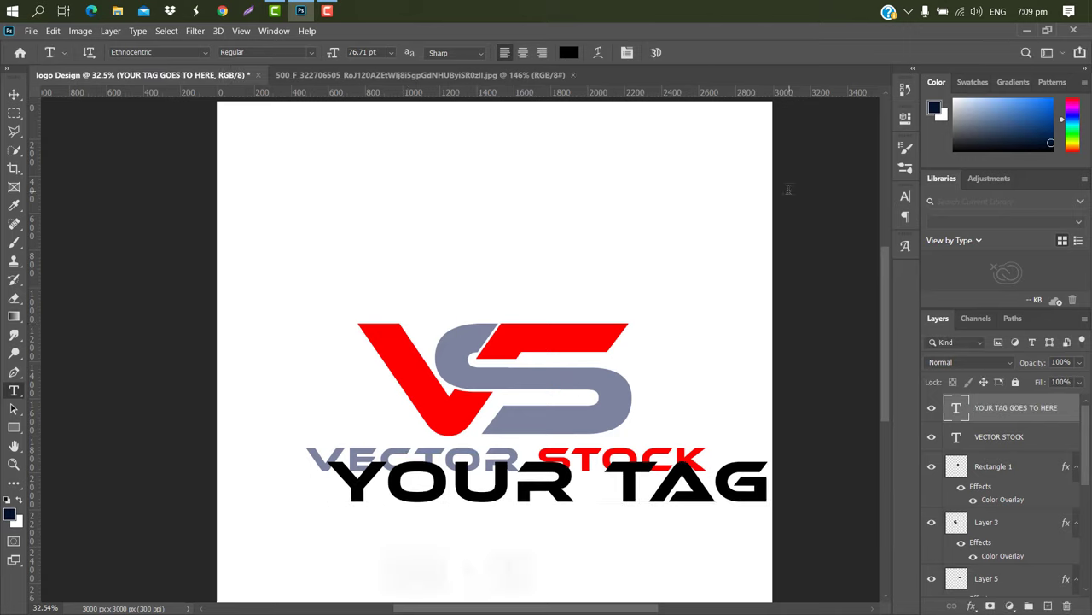
key(ctrl+t)
mouse_move(325, 484)
mouse_down()
mouse_move(804, 483)
mouse_move(352, 512)
mouse_up()
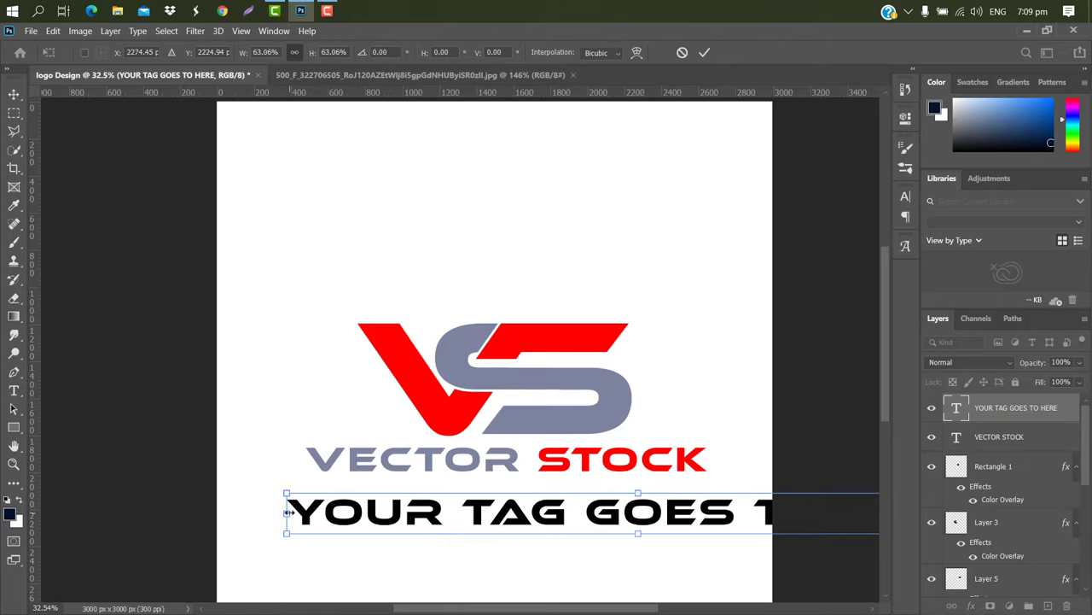
drag(289, 512, 649, 512)
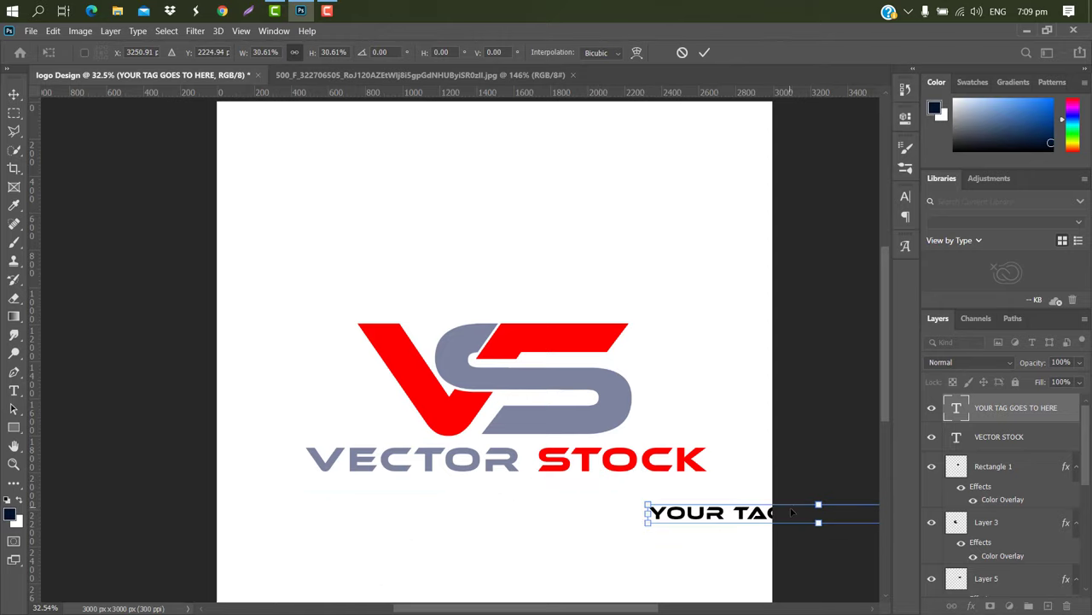
drag(793, 514, 485, 491)
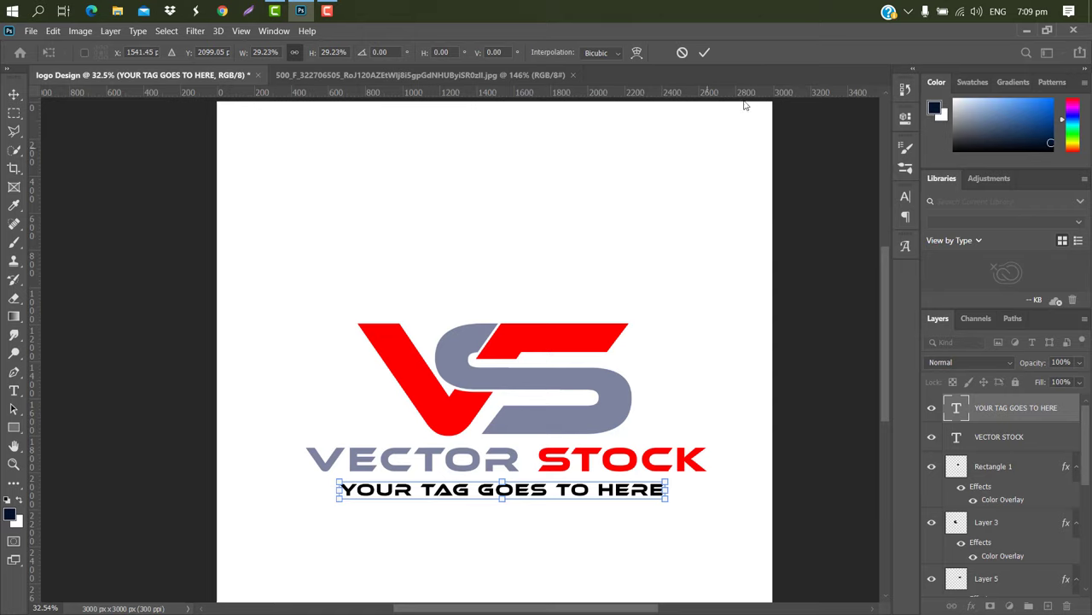
click(705, 53)
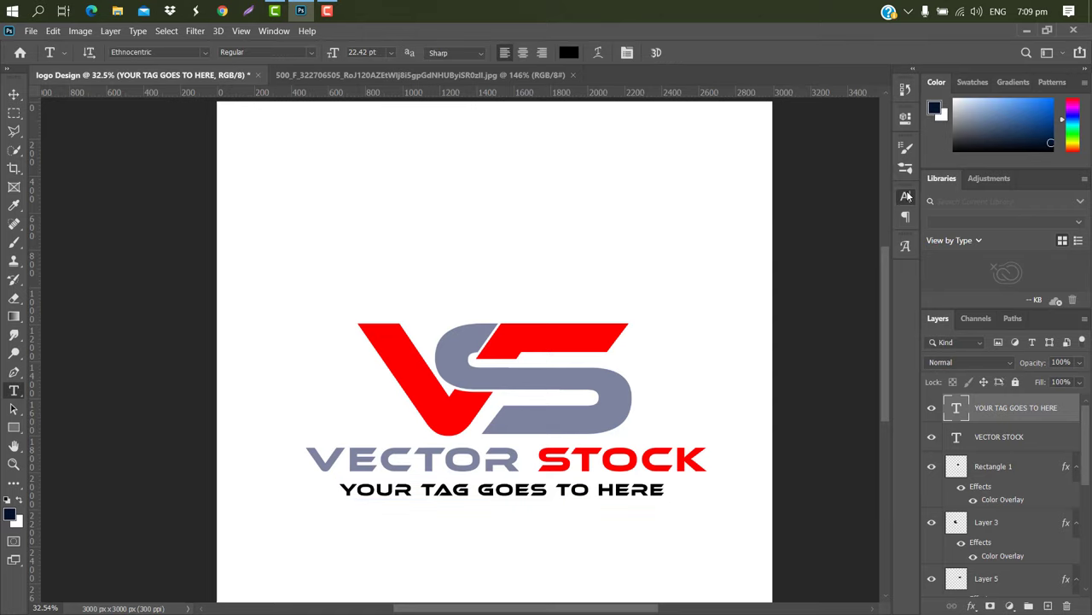
Set the tagline font to Bahnschrift with wide 440 tracking
click(906, 197)
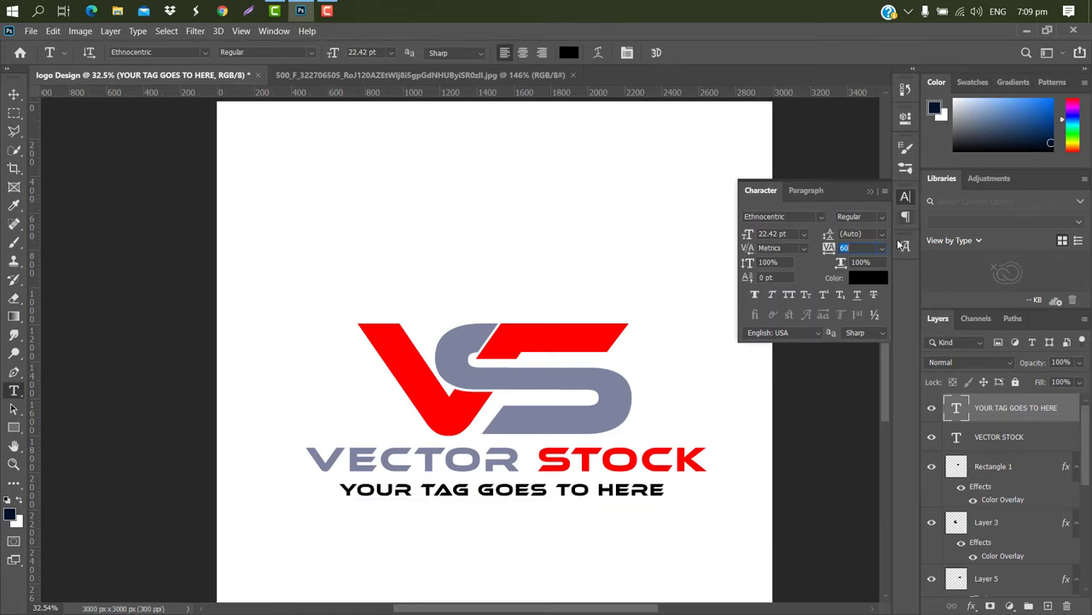
click(821, 217)
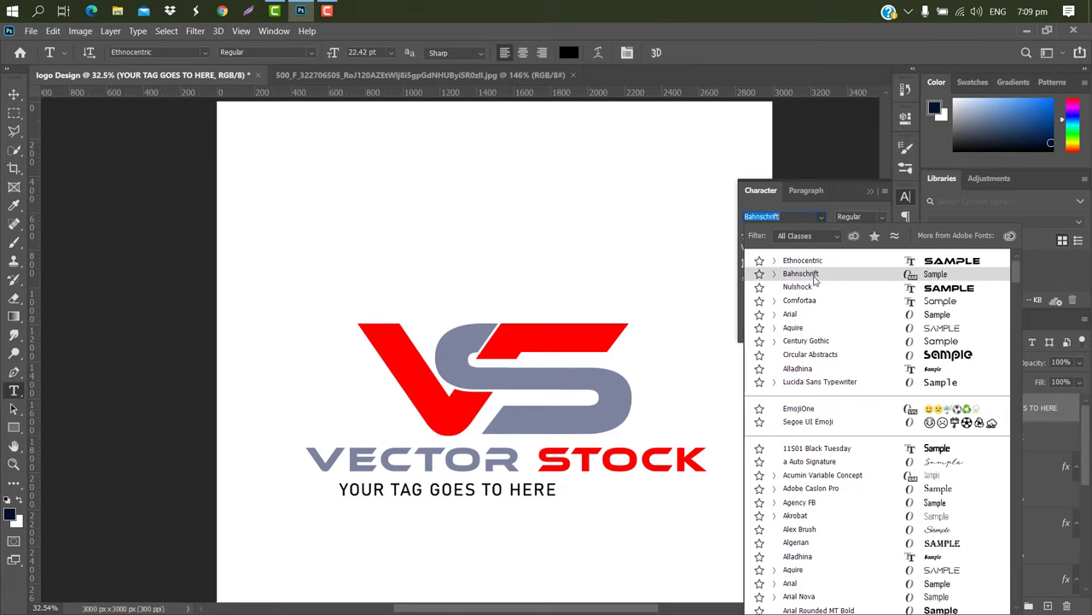
click(801, 274)
drag(829, 247, 858, 201)
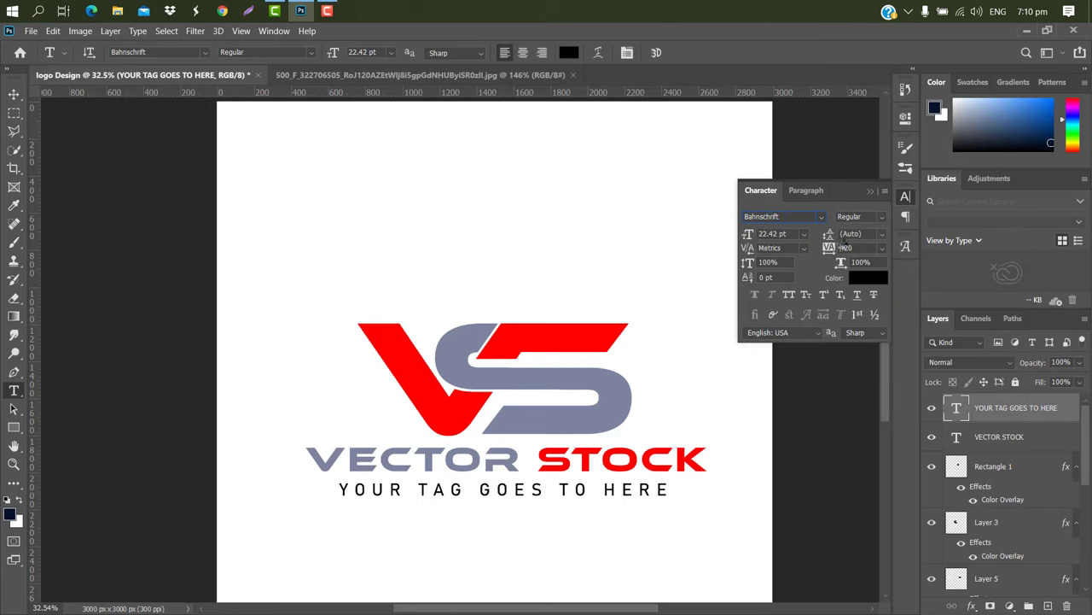
click(870, 193)
Nudge the tagline up into alignment under the wordmark
key(ctrl+t)
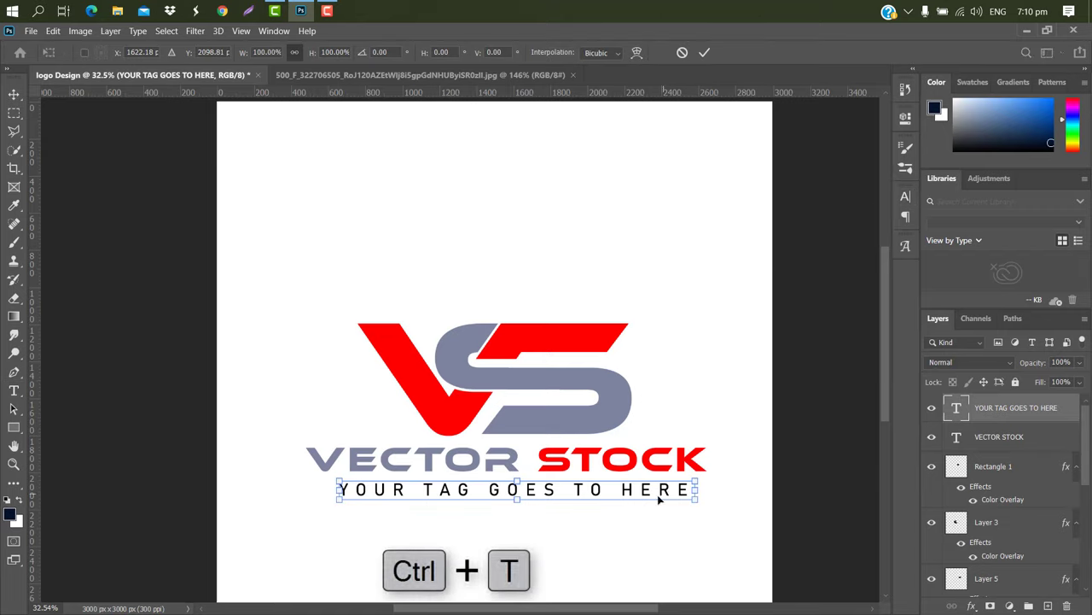
drag(652, 504, 640, 510)
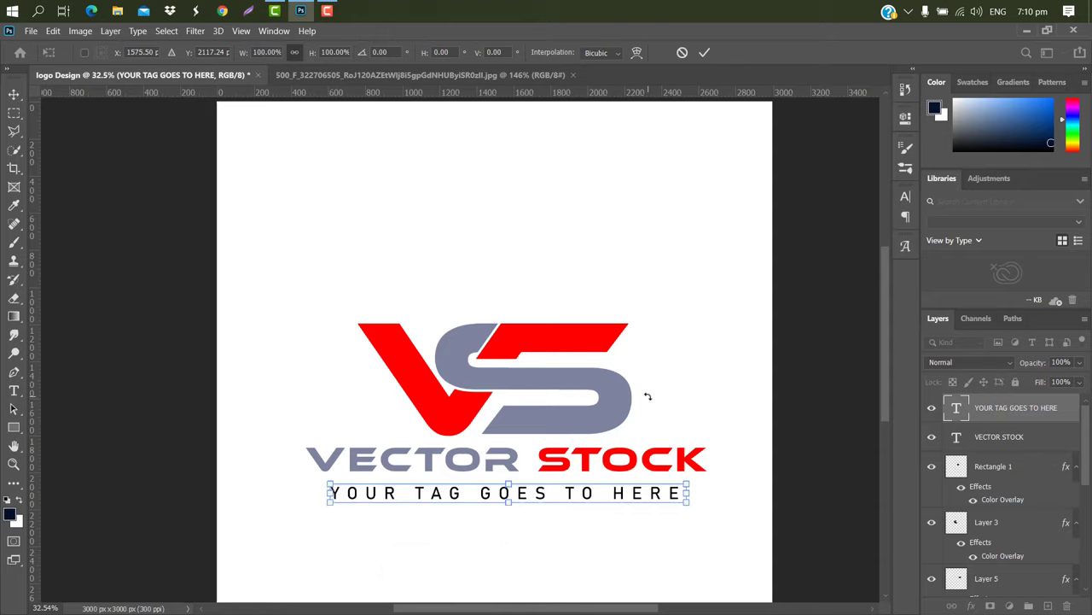
key(Up)
key(Up)
key(Up)
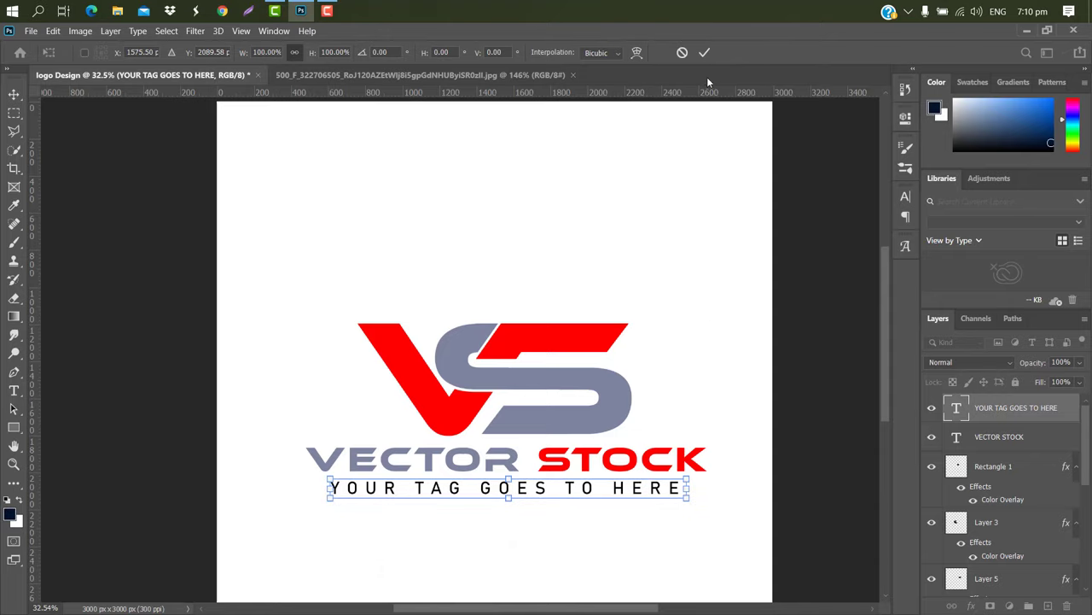
click(704, 53)
Change the tagline's font style to Bold
click(906, 197)
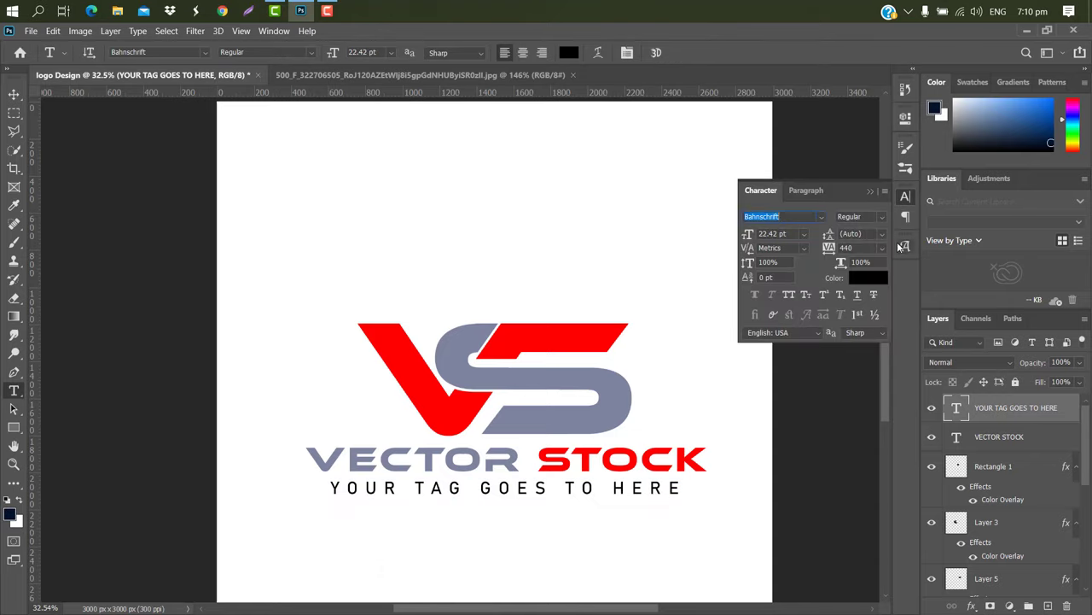
click(883, 217)
click(861, 391)
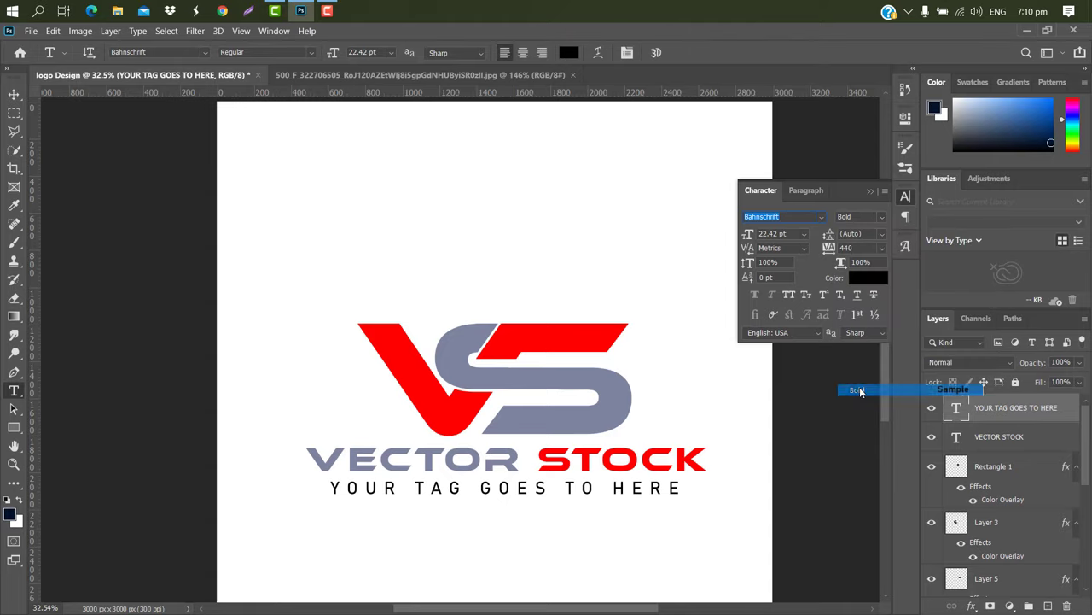
click(871, 192)
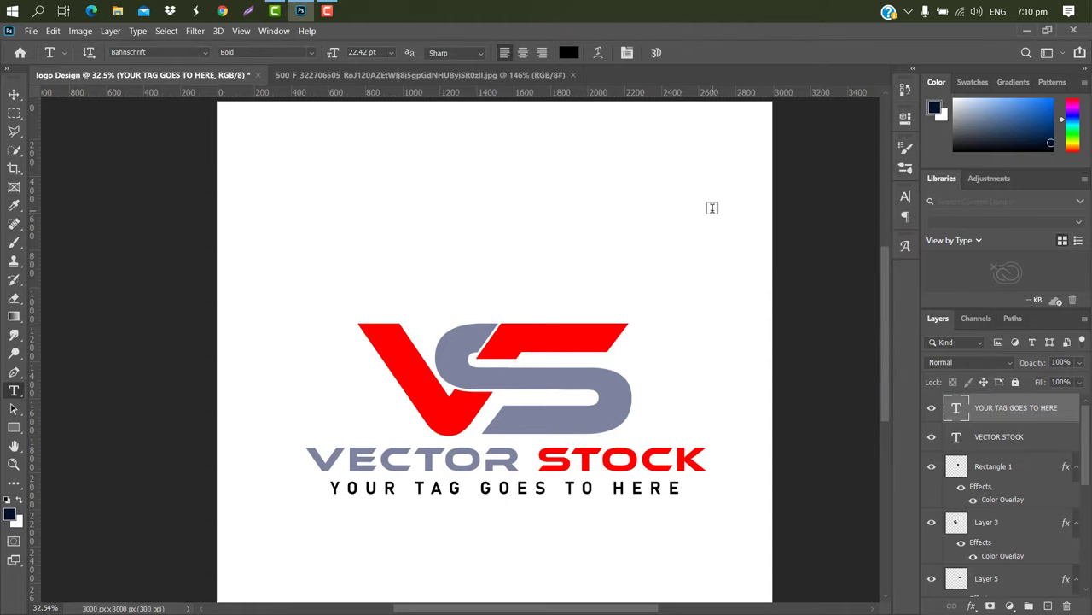
Unlock and delete the logo's white Background layer
key(v)
scroll(1007, 495, down, 5)
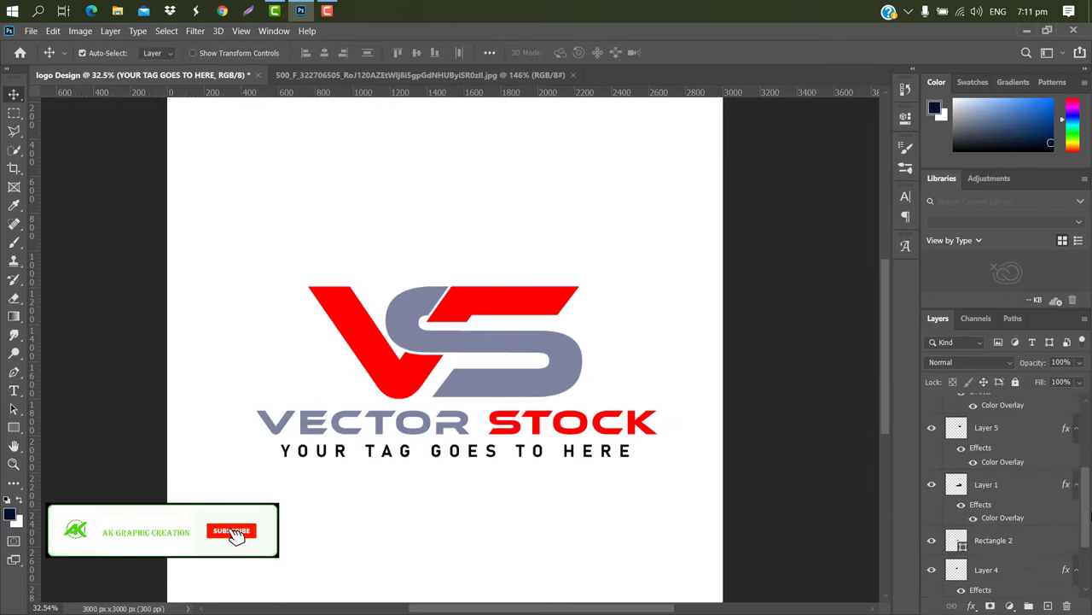
click(1065, 583)
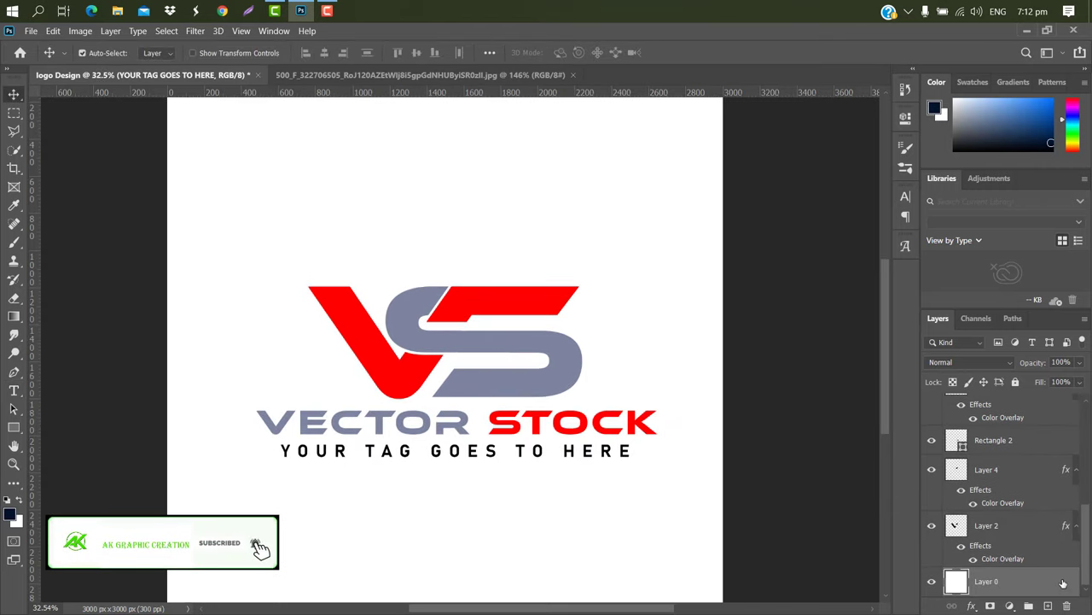
drag(1064, 583, 1069, 607)
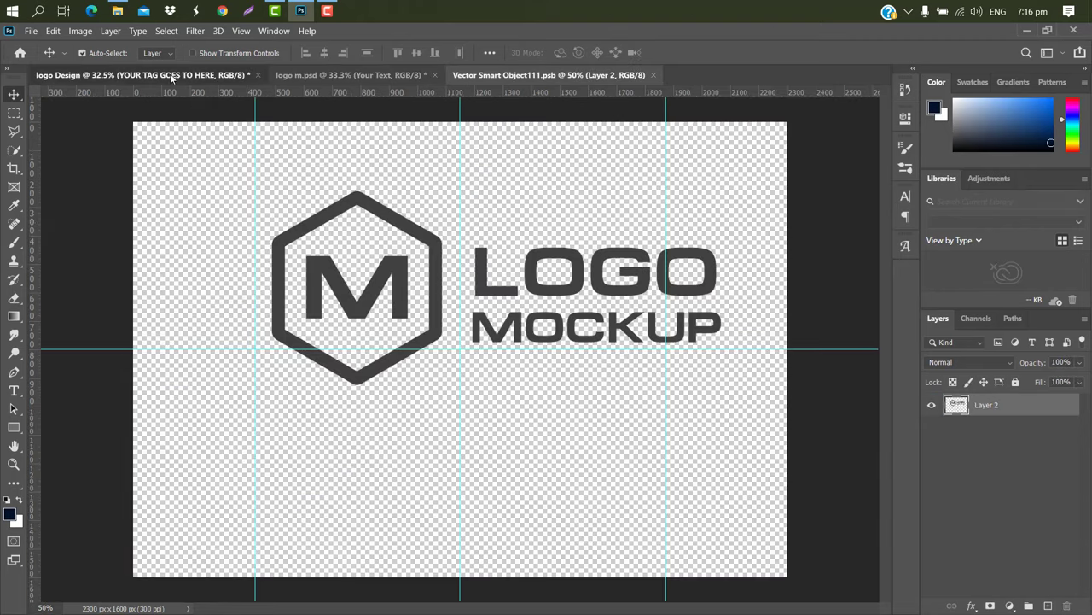
Place the merged VS logo in the mockup placeholder, scaled to 72.90% over the artwork
click(171, 76)
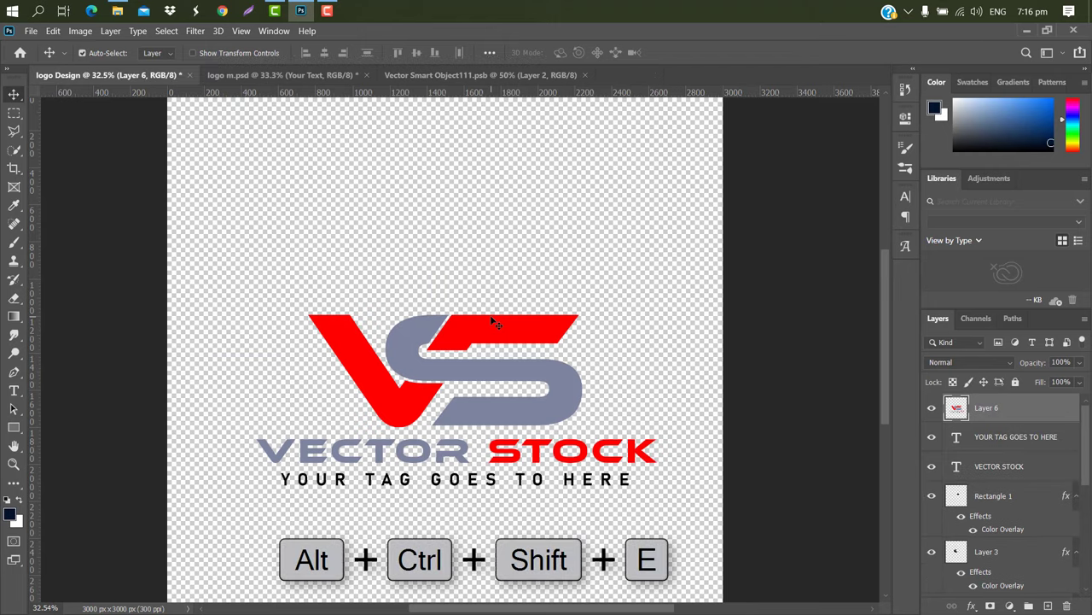
mouse_move(501, 270)
mouse_down()
mouse_move(507, 109)
mouse_move(415, 271)
mouse_up()
key(ctrl+t)
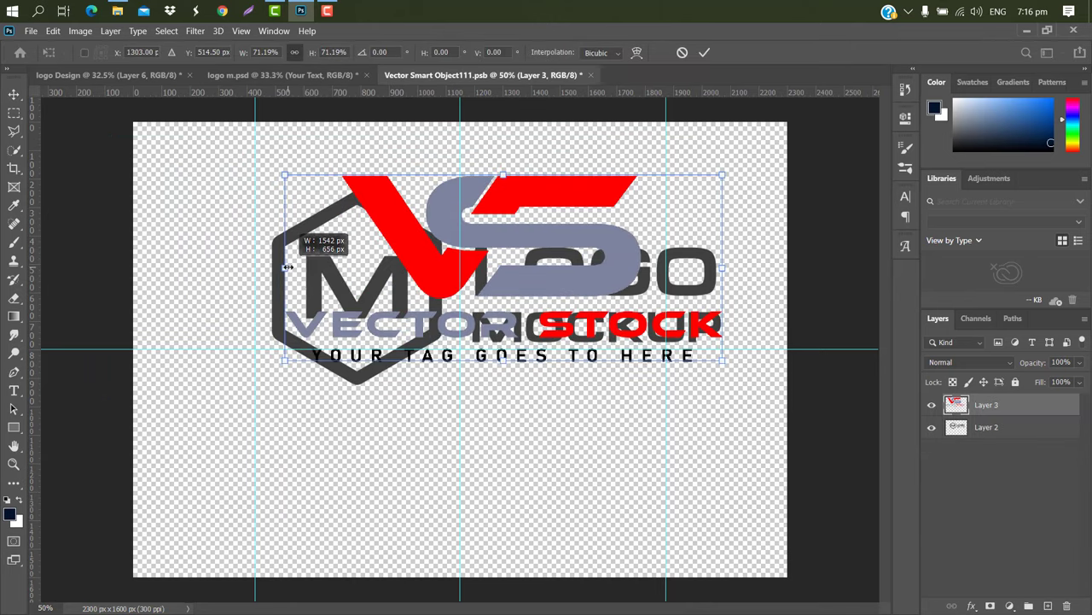
drag(108, 268, 286, 268)
drag(726, 268, 720, 268)
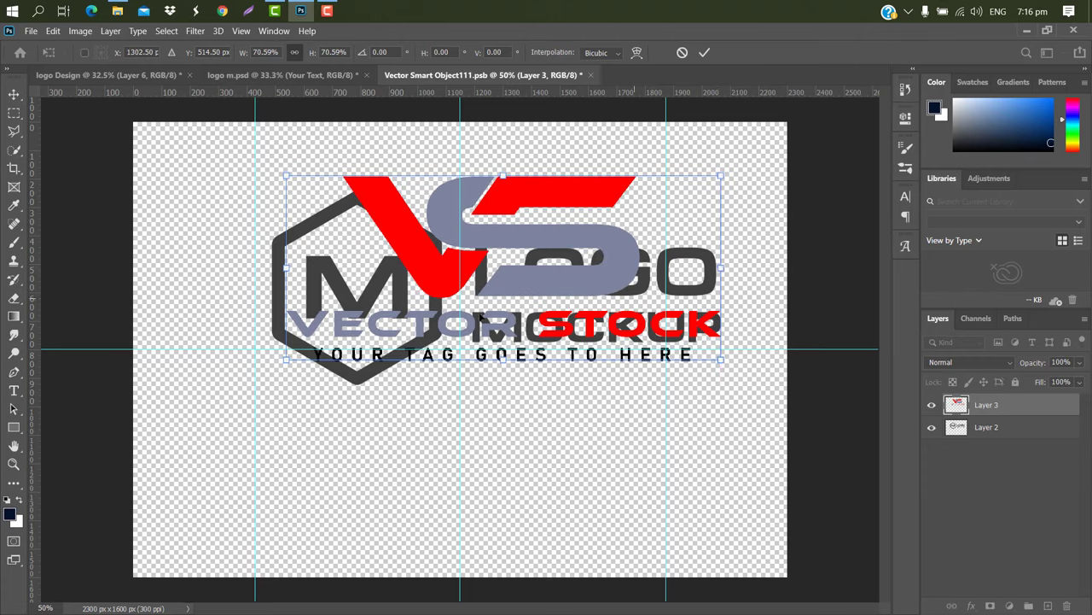
drag(286, 268, 271, 268)
drag(598, 228, 598, 247)
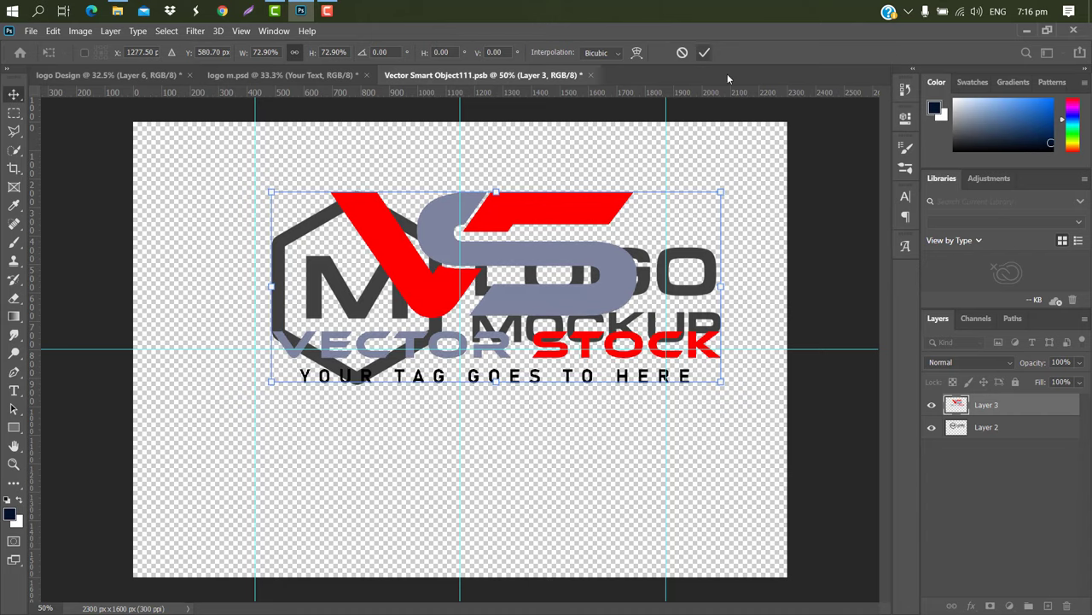
click(704, 52)
Hide the original LOGO MOCKUP artwork, then close Vector Smart Object111.psb, saving changes
click(931, 428)
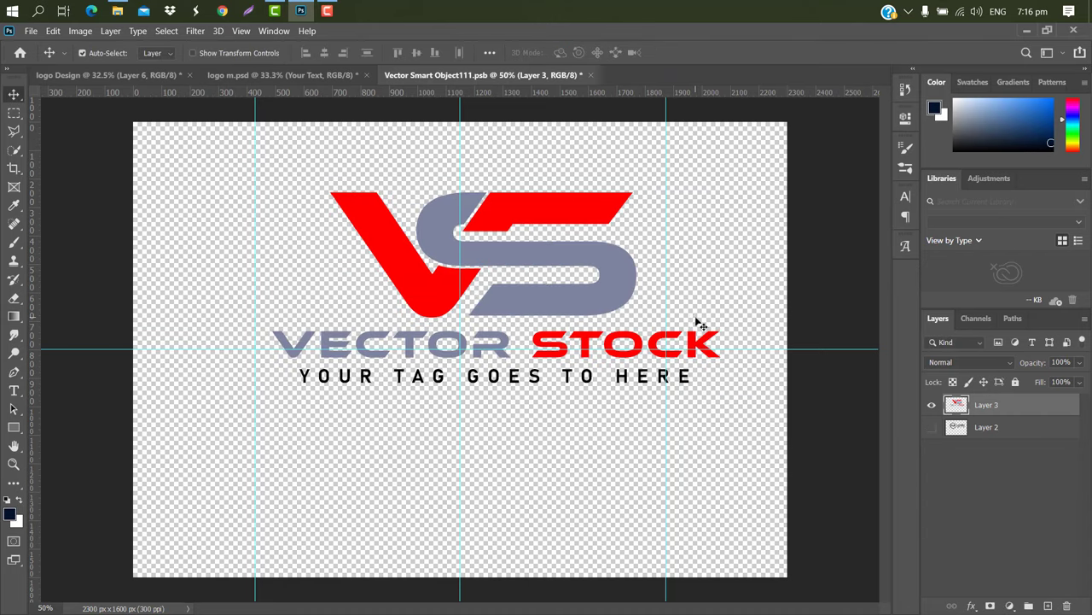
click(592, 75)
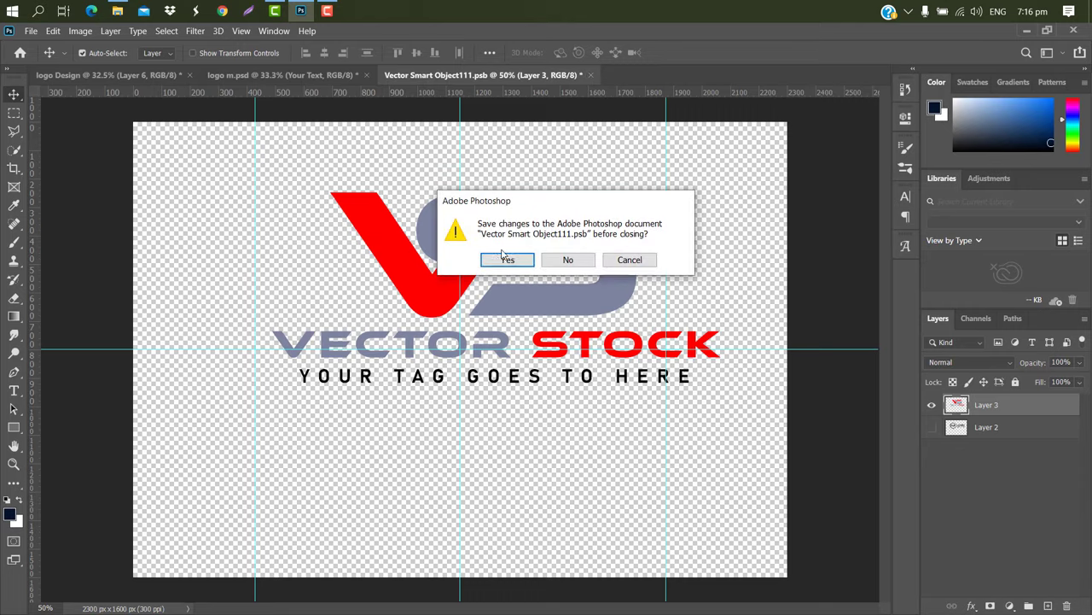
click(507, 260)
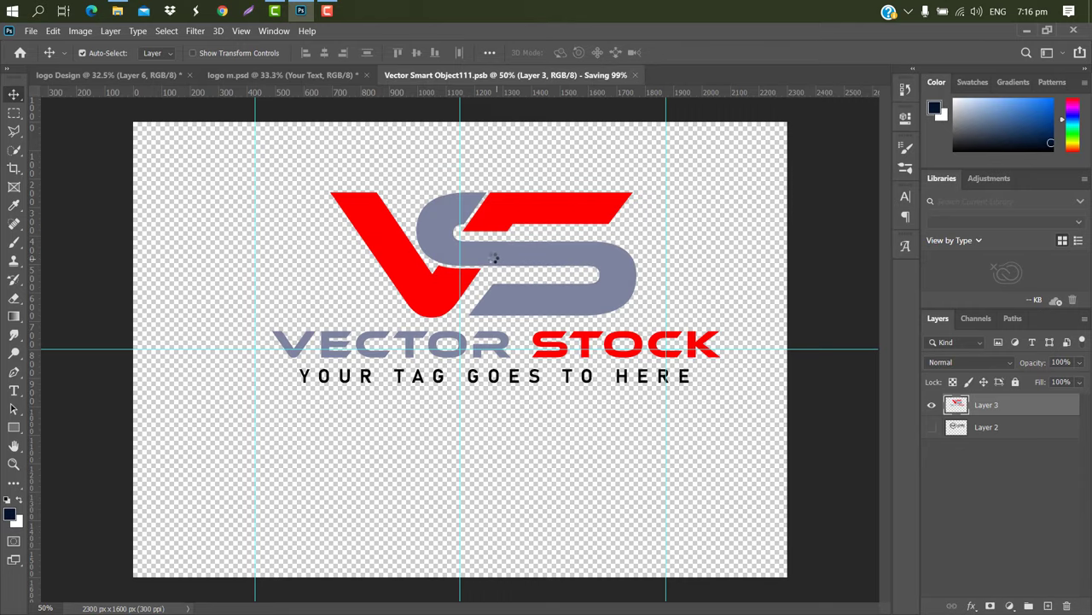